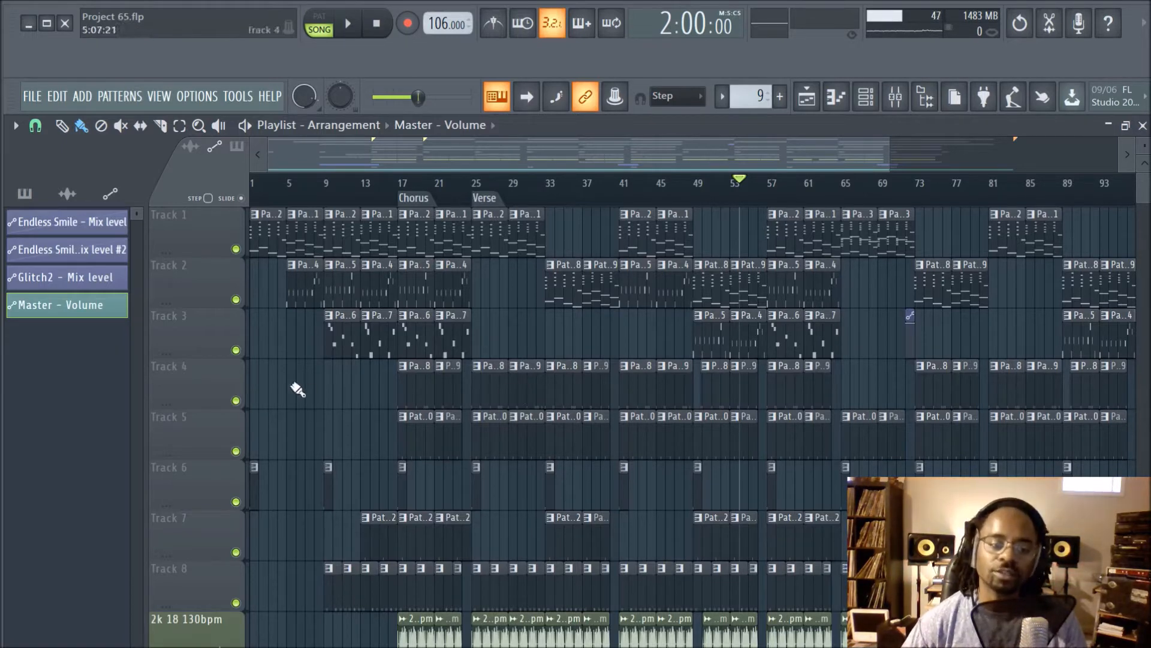
List the project's patterns in the picker and look over the arrangement from bar 1 to the End marker.
left_click(24, 193)
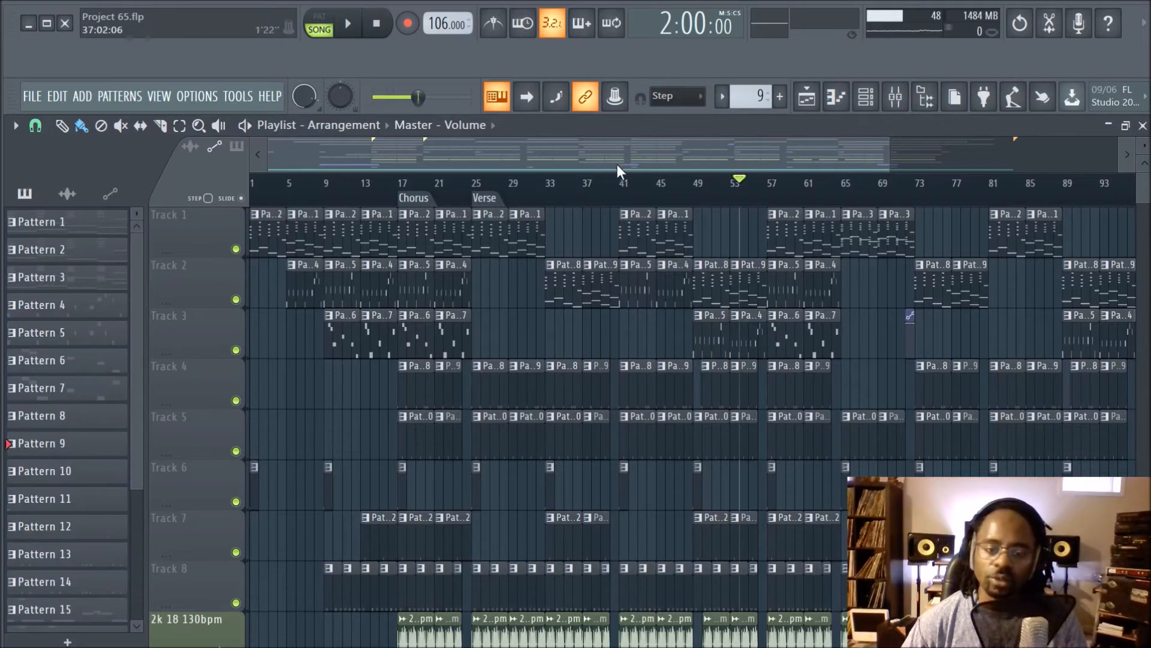
scroll(726, 200, "down", 2)
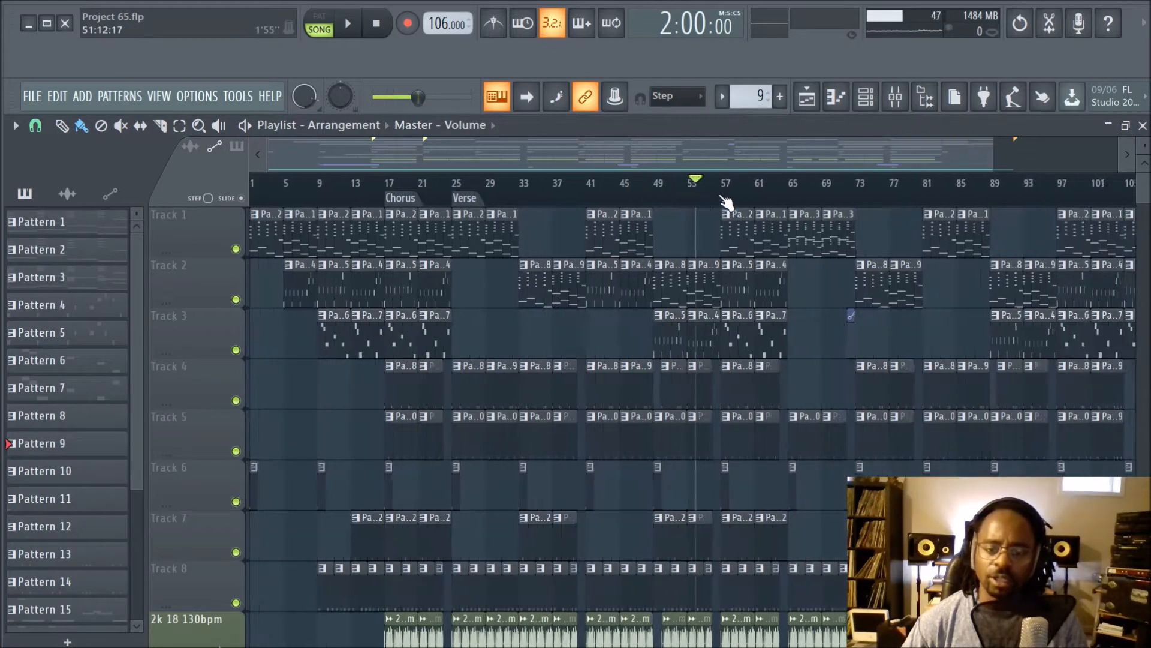
scroll(735, 237, "down", 1)
scroll(734, 238, "up", 1)
scroll(734, 238, "up", 1)
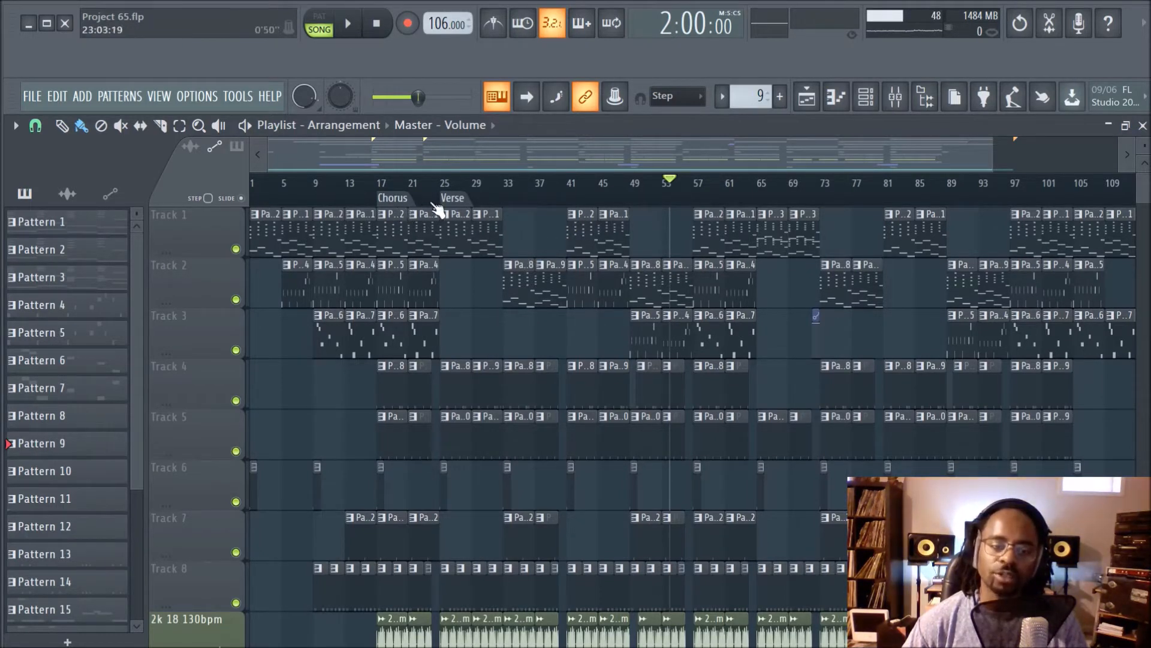
scroll(639, 151, "right", 4)
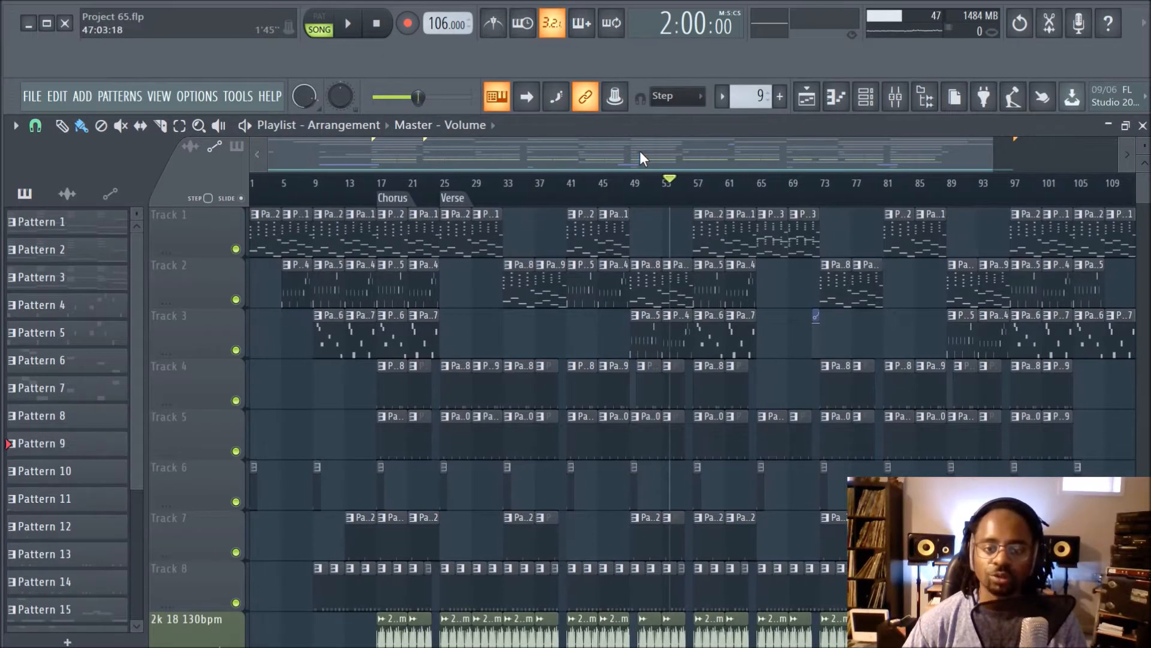
scroll(640, 151, "right", 4)
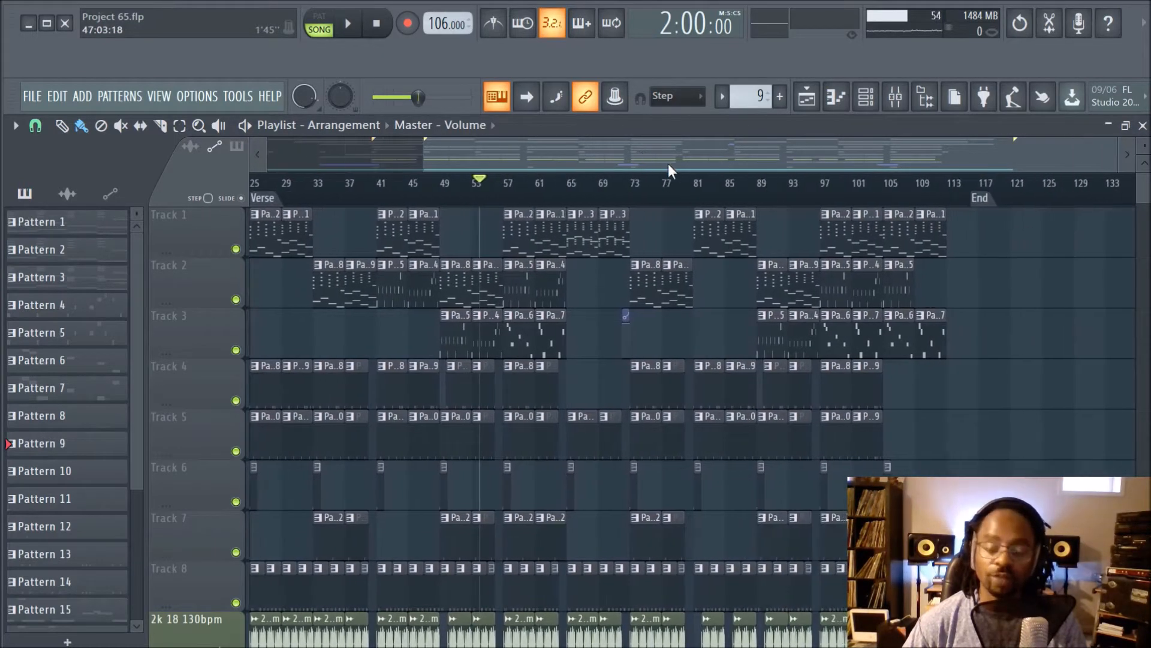
scroll(801, 152, "left", 8)
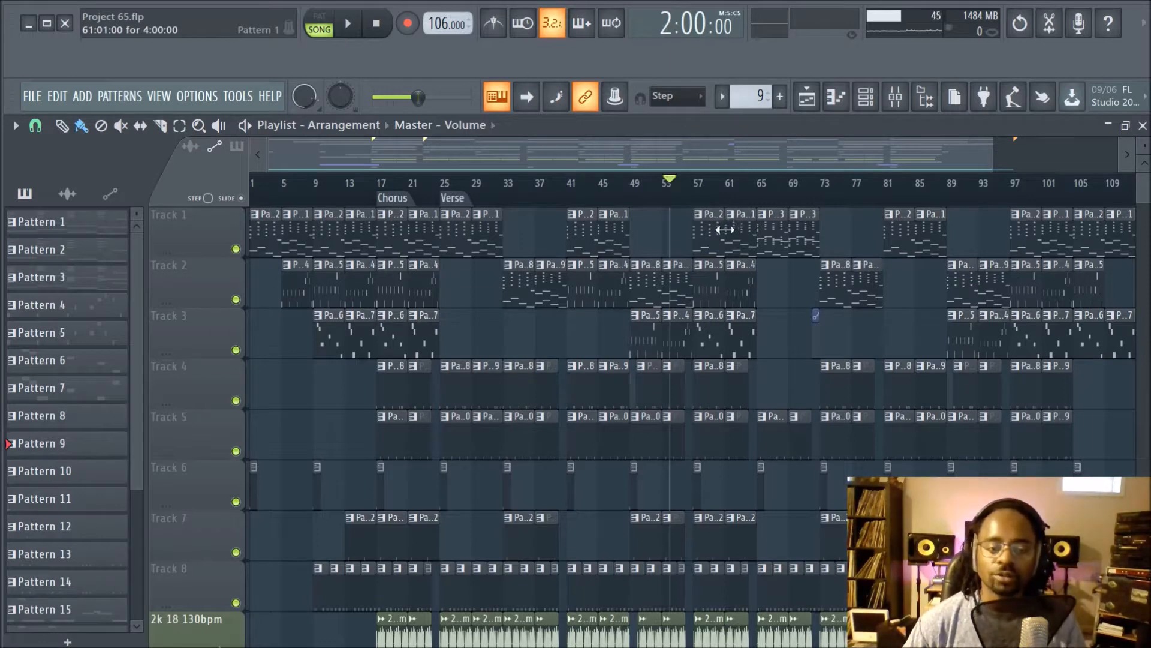
Examine the lower playlist tracks down to the Master - Volume automation clip on Track 13.
scroll(726, 228, "down", 6)
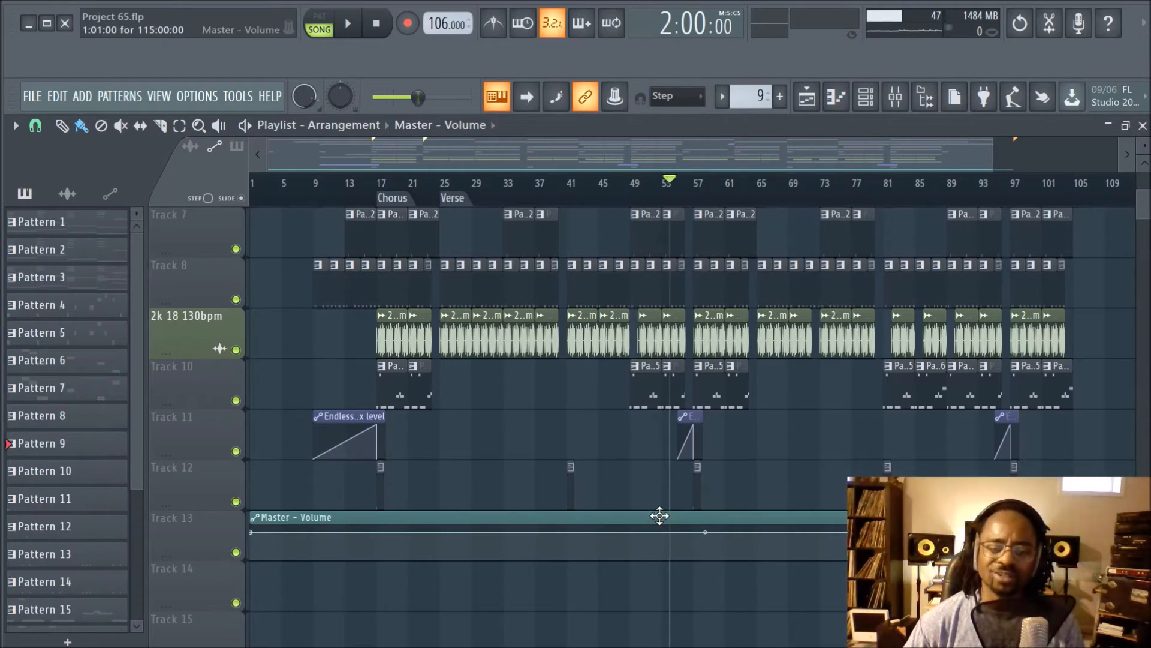
scroll(869, 470, "up", 6)
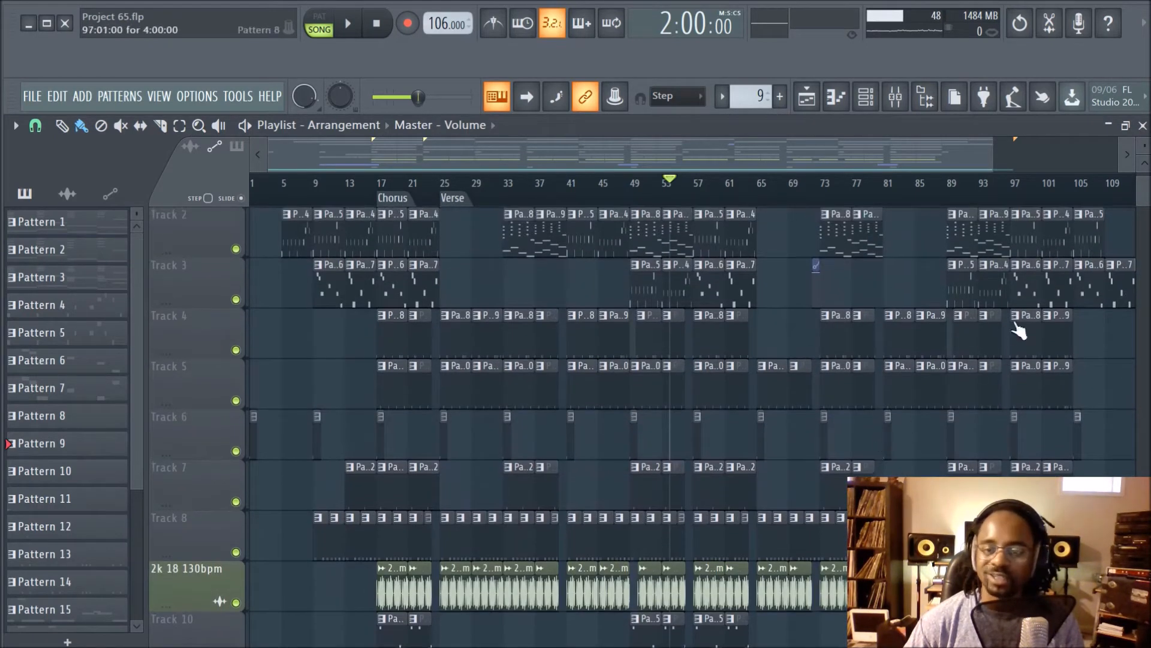
left_click_drag(959, 149, 1062, 151)
scroll(977, 304, "down", 6)
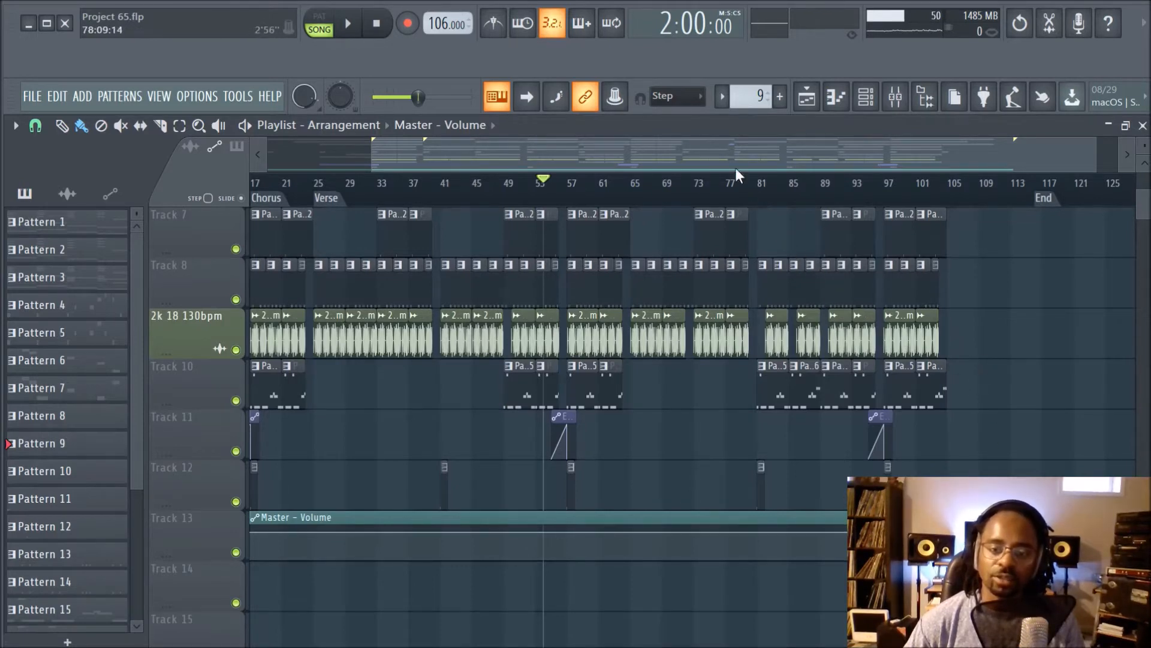
left_click_drag(733, 151, 635, 158)
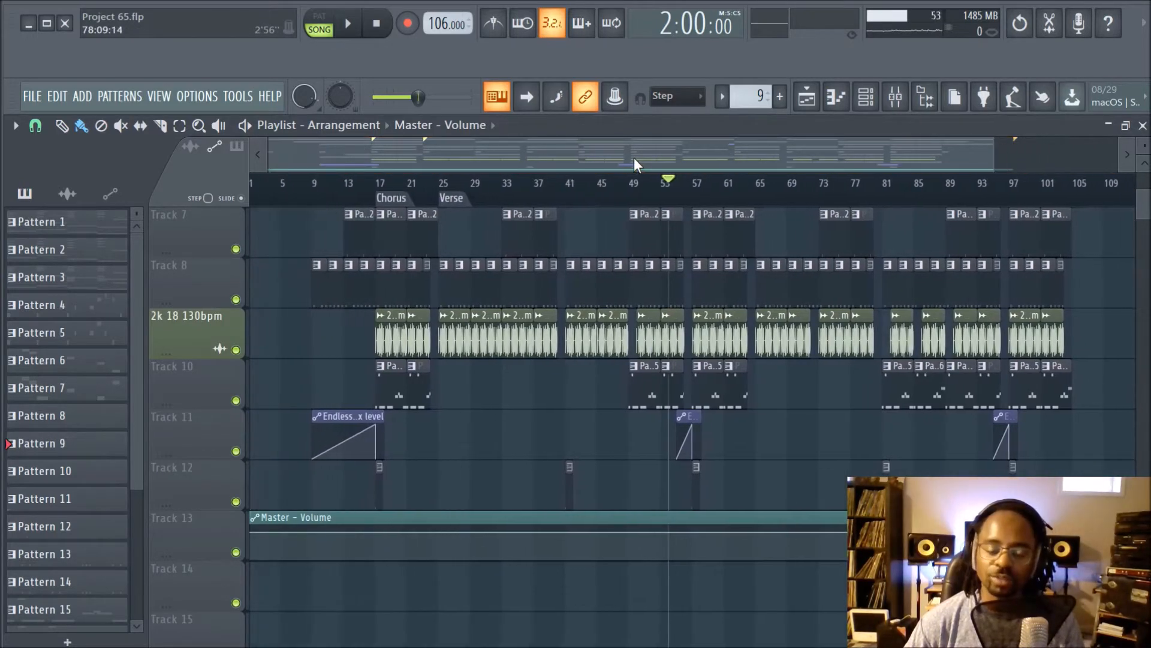
scroll(709, 419, "up", 6)
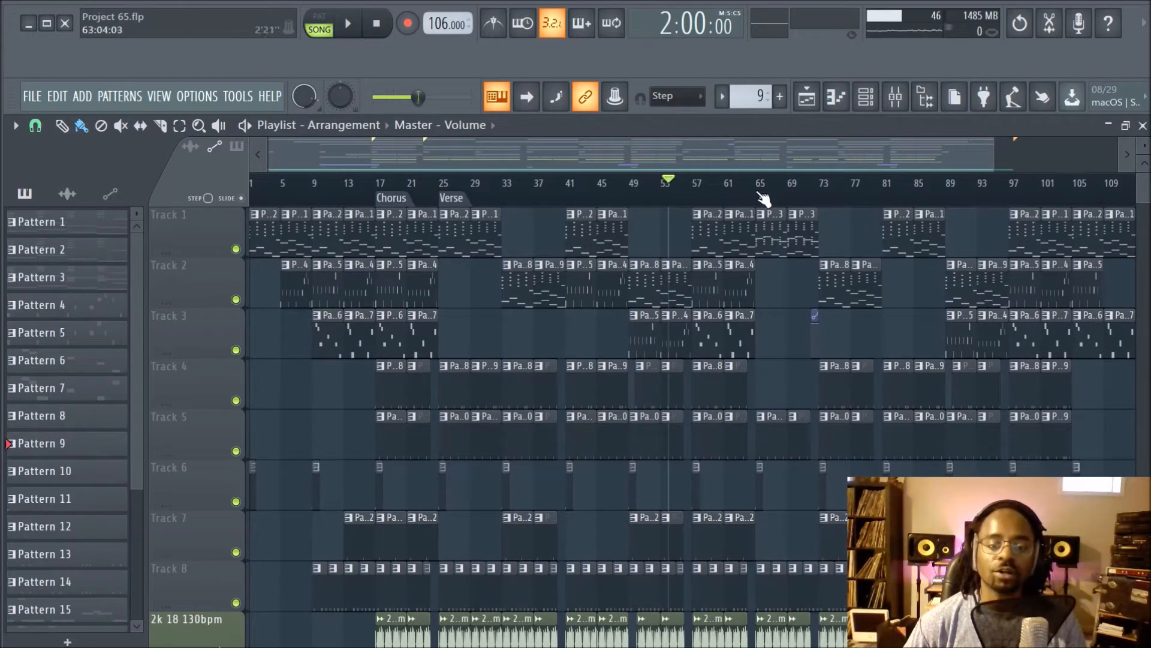
Examine the playlist's pattern clips up close with taller tracks, along with the drum and audio tracks further down.
left_click_drag(1144, 145, 1144, 165)
scroll(847, 195, "up", 4)
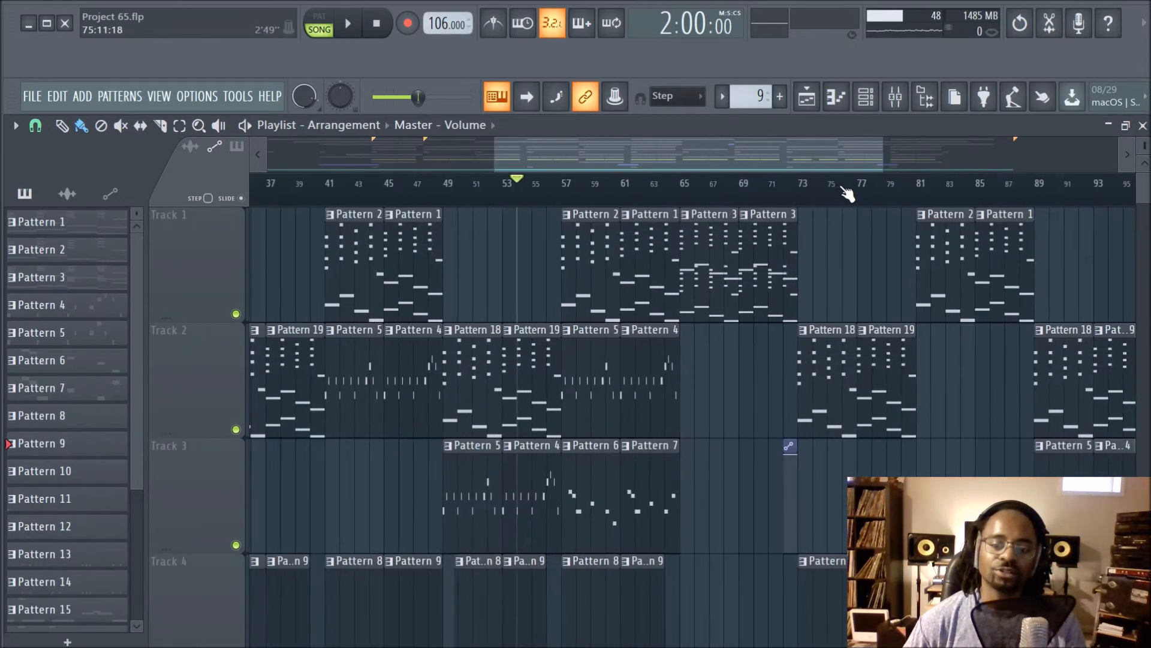
left_click_drag(769, 163, 520, 161)
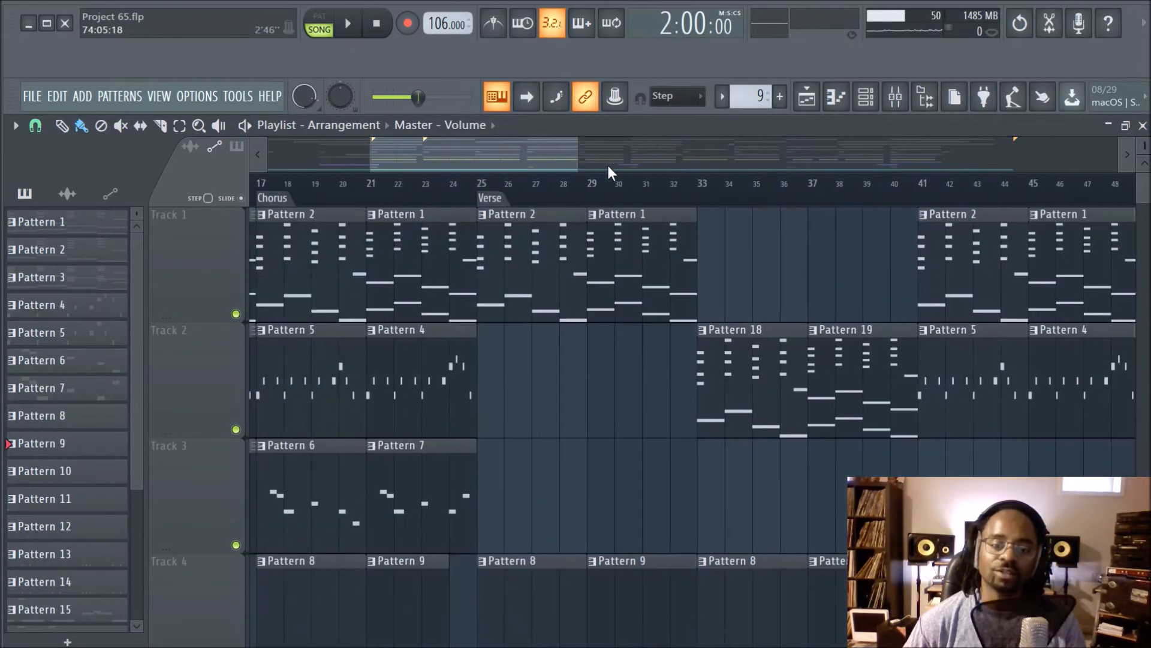
scroll(627, 199, "down", 5)
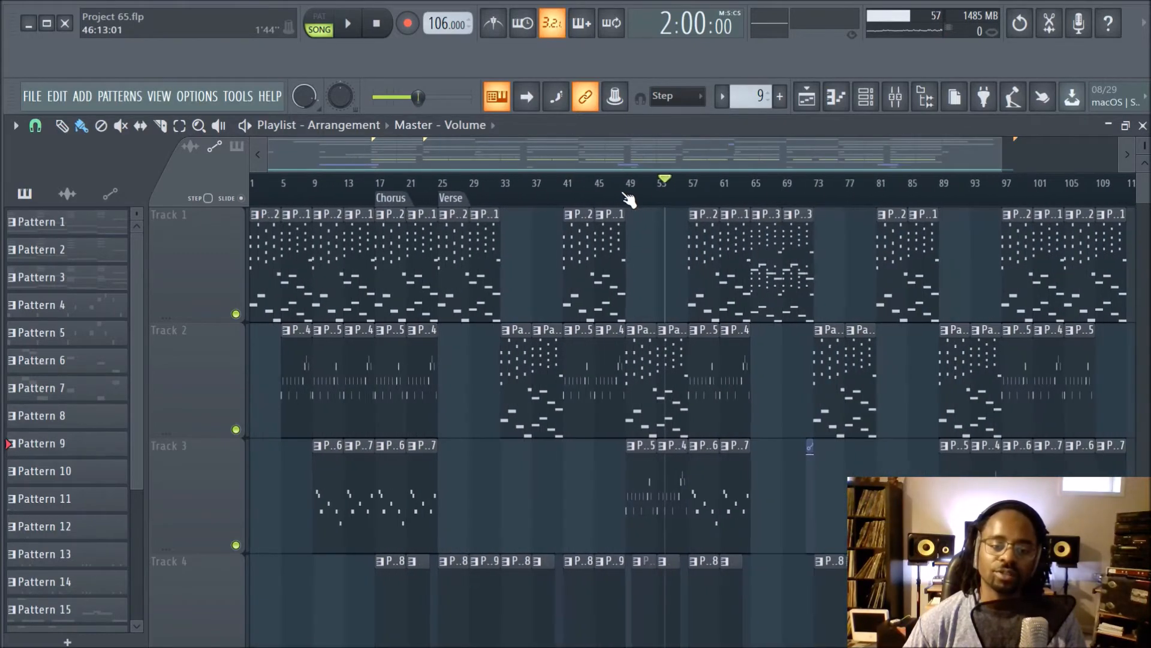
left_click_drag(1144, 150, 1143, 135)
scroll(887, 260, "down", 5)
scroll(882, 260, "up", 3)
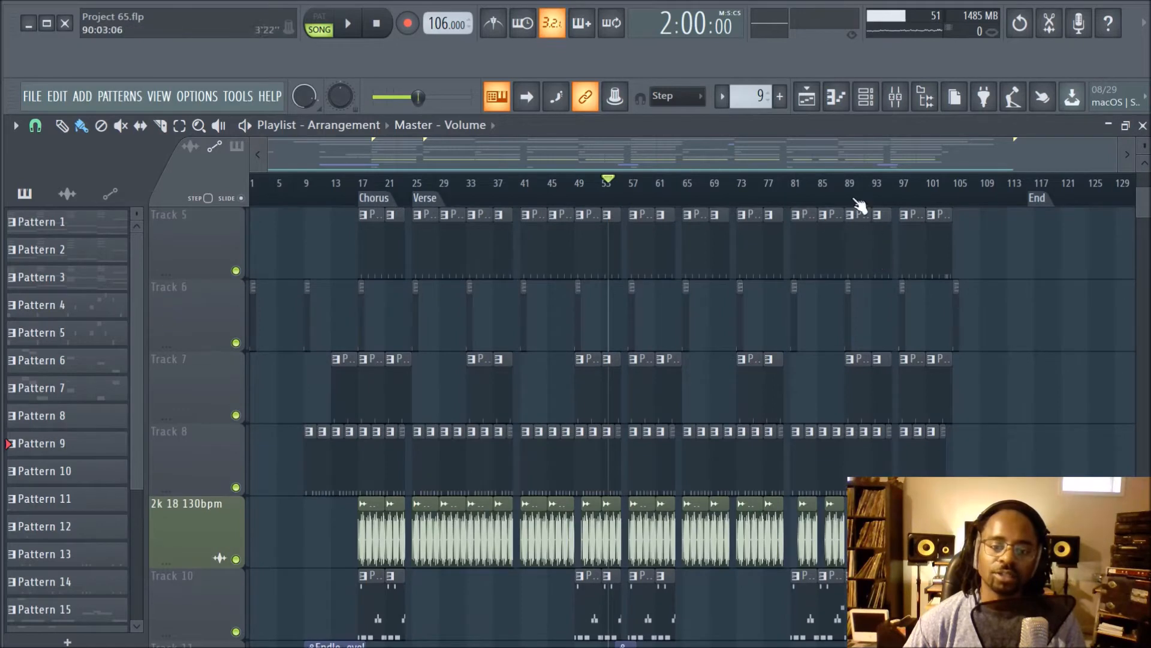
scroll(741, 96, "up", 3)
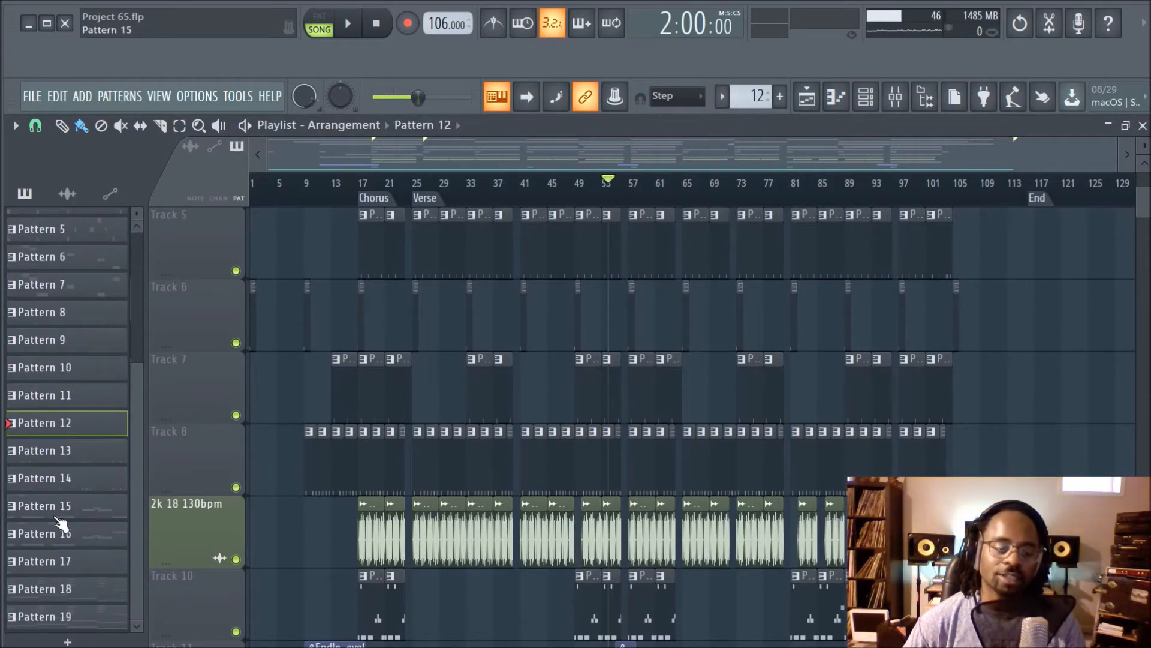
scroll(512, 195, "up", 3)
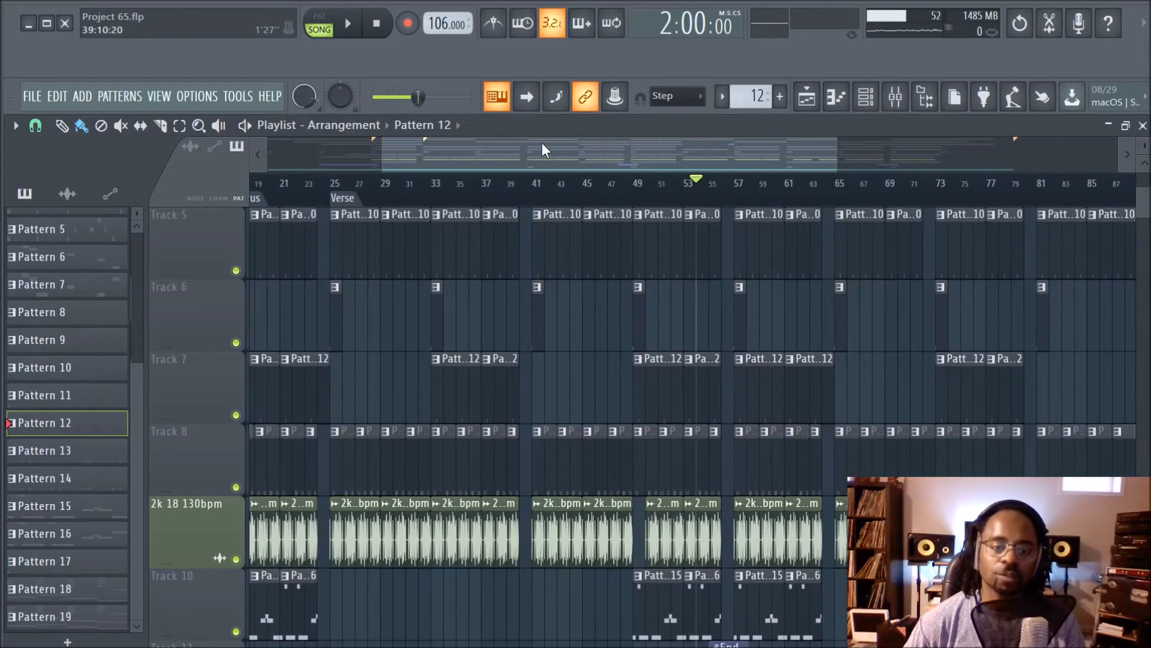
left_click_drag(542, 142, 413, 162)
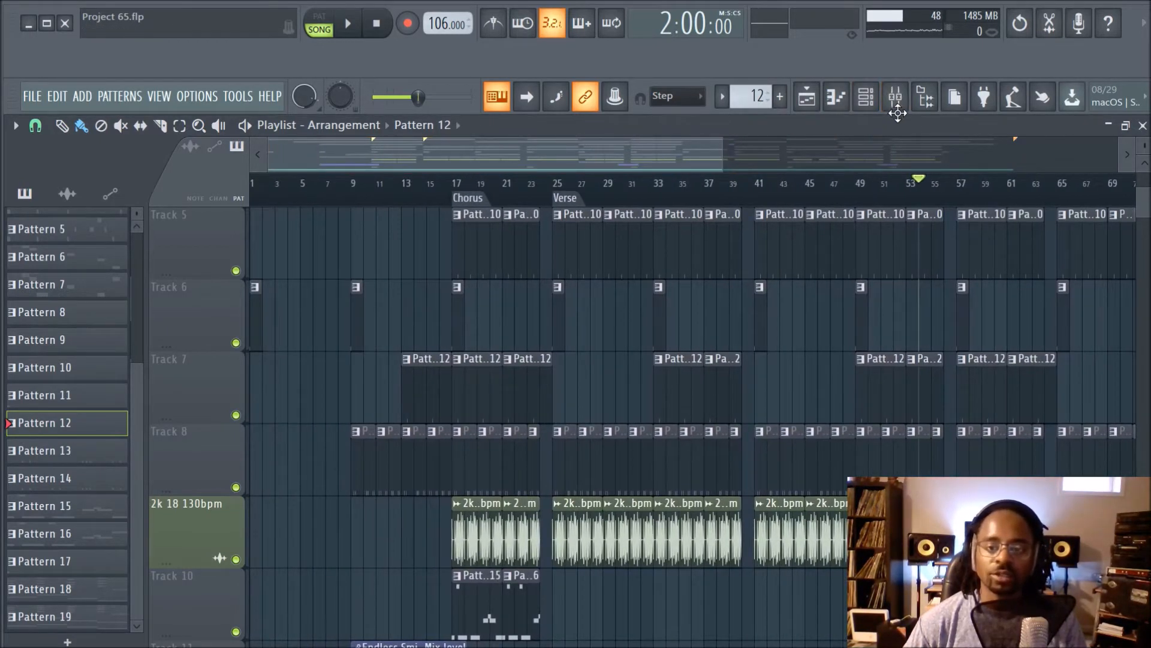
View the mixer's tracks and the Master effects chain, and return to the Playlist.
left_click(895, 103)
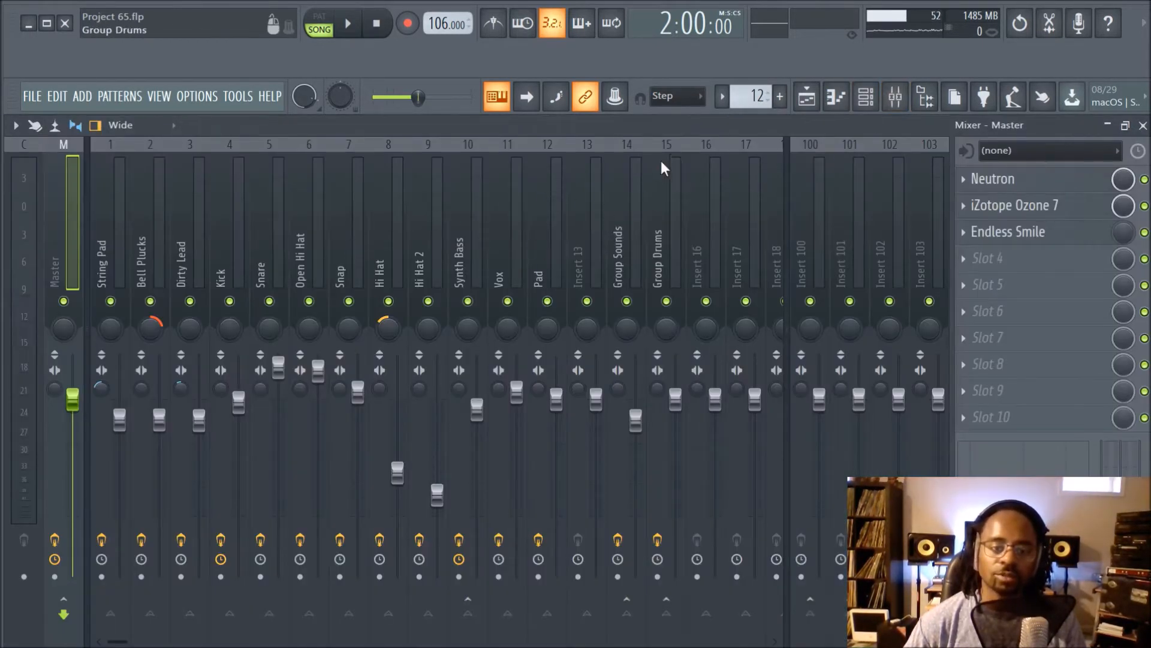
left_click(806, 96)
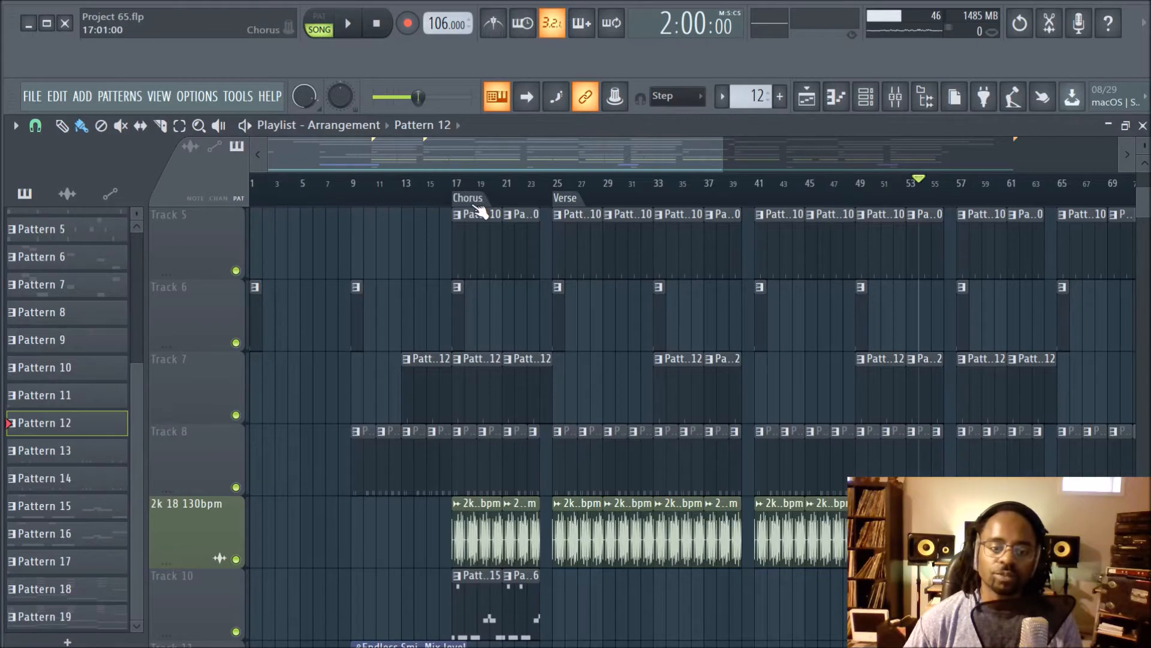
Review the song structure across the Playlist, from the Chorus and Verse markers to the End marker.
scroll(616, 193, "down", 3)
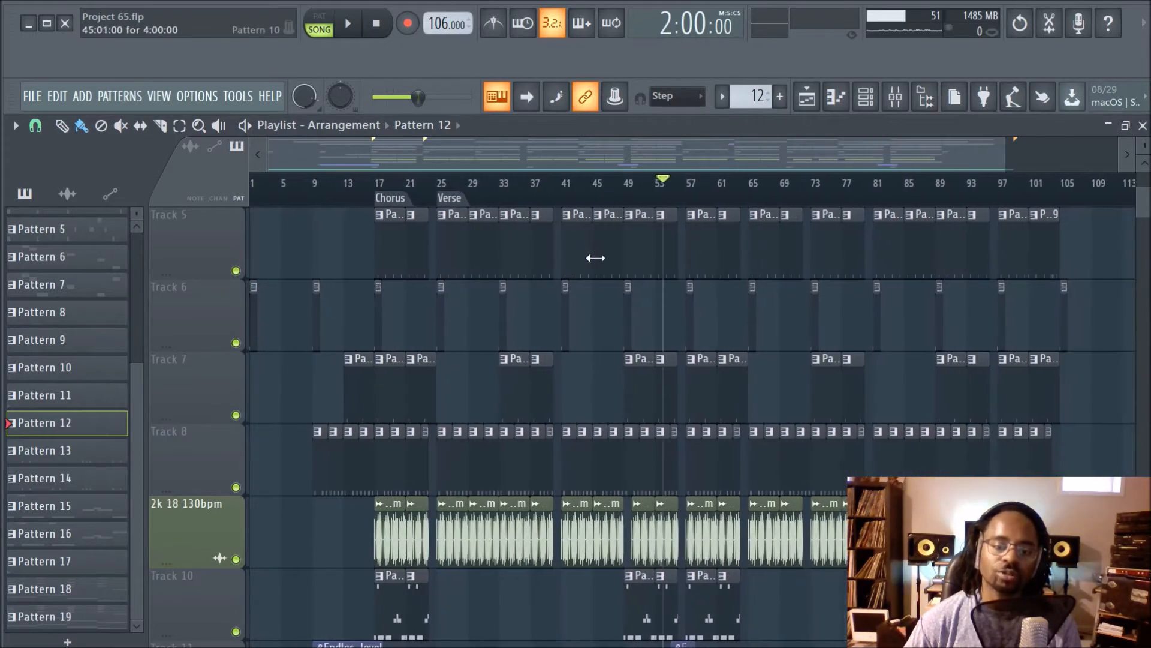
scroll(597, 244, "up", 4)
scroll(579, 191, "down", 1)
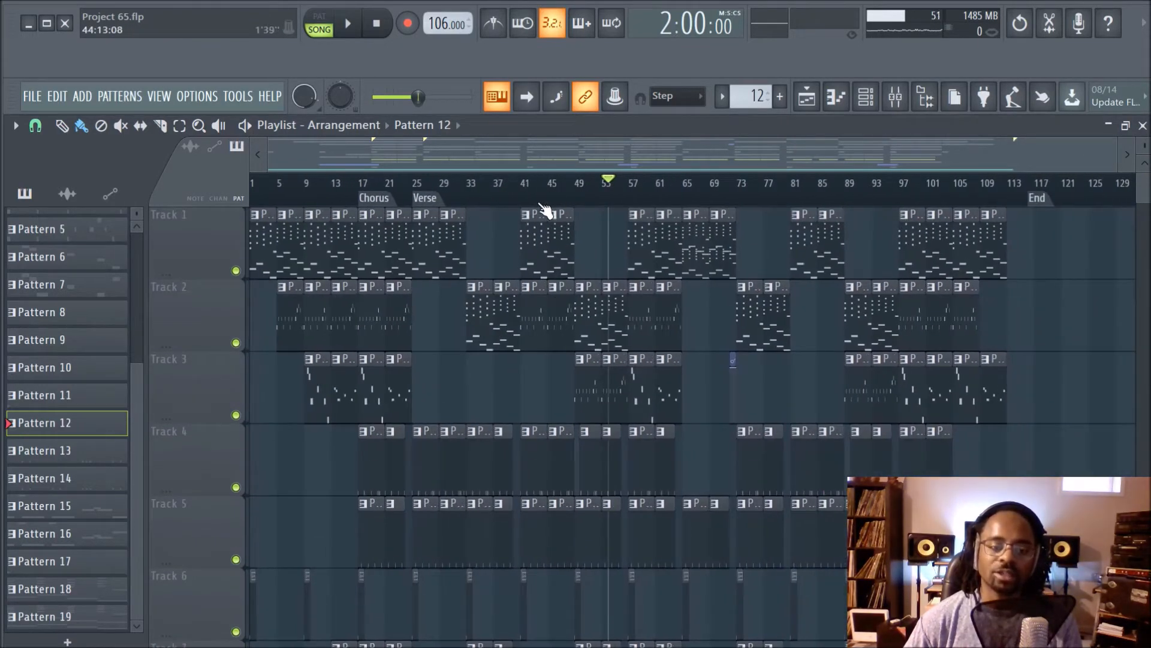
scroll(560, 210, "up", 1)
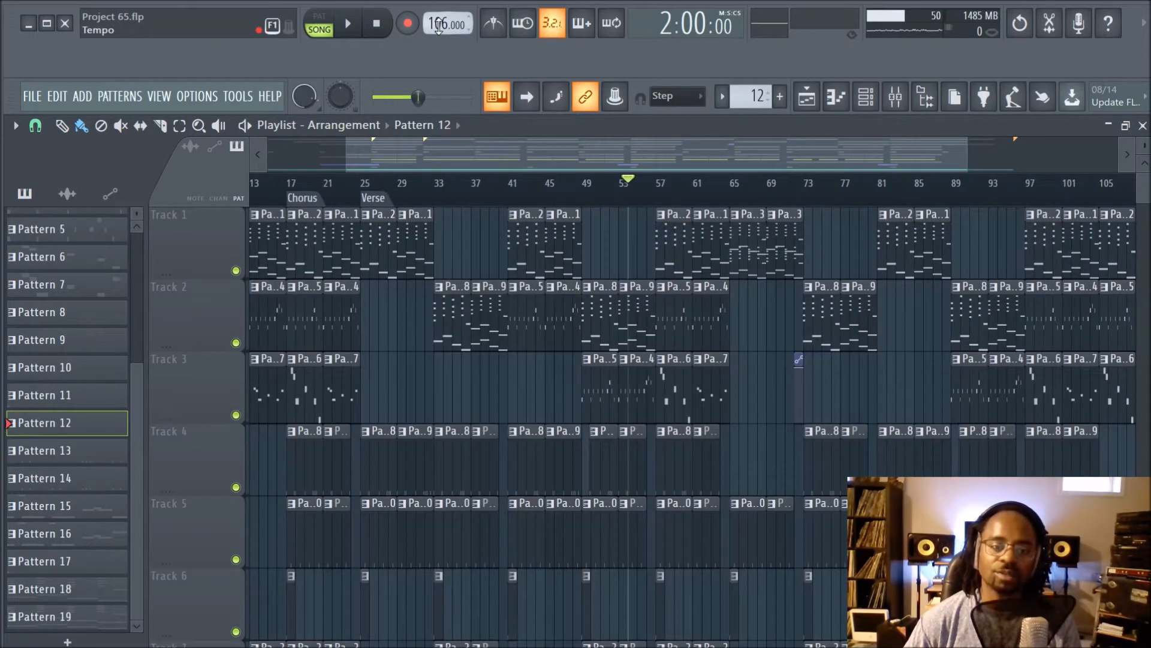
scroll(534, 192, "down", 1)
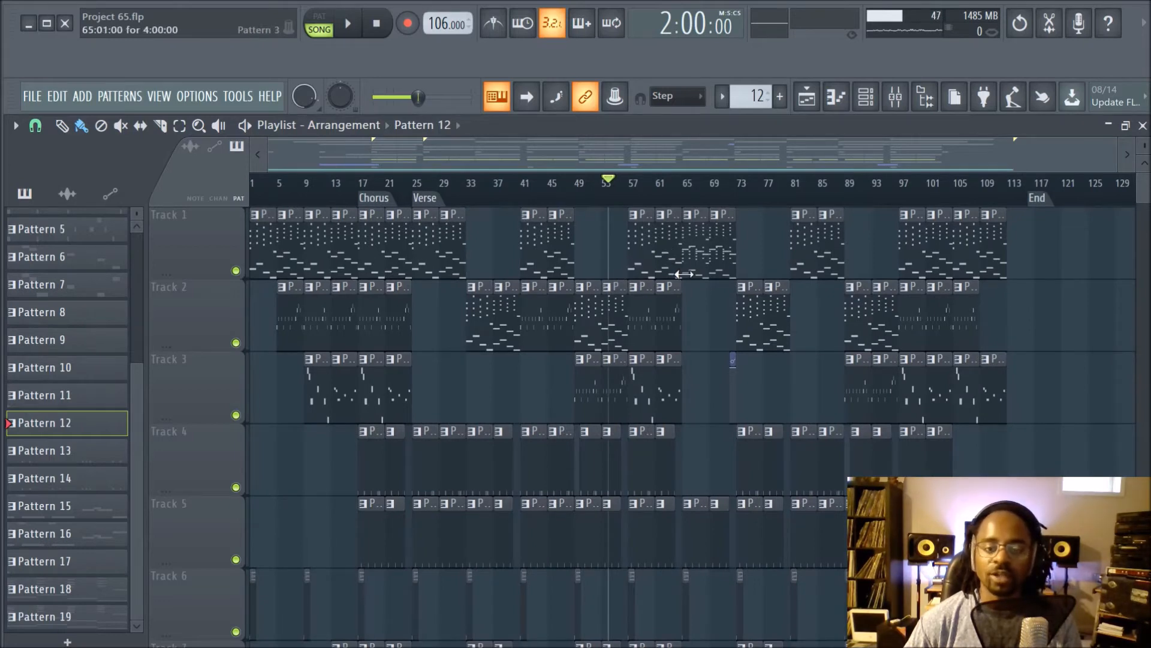
scroll(684, 200, "up", 2)
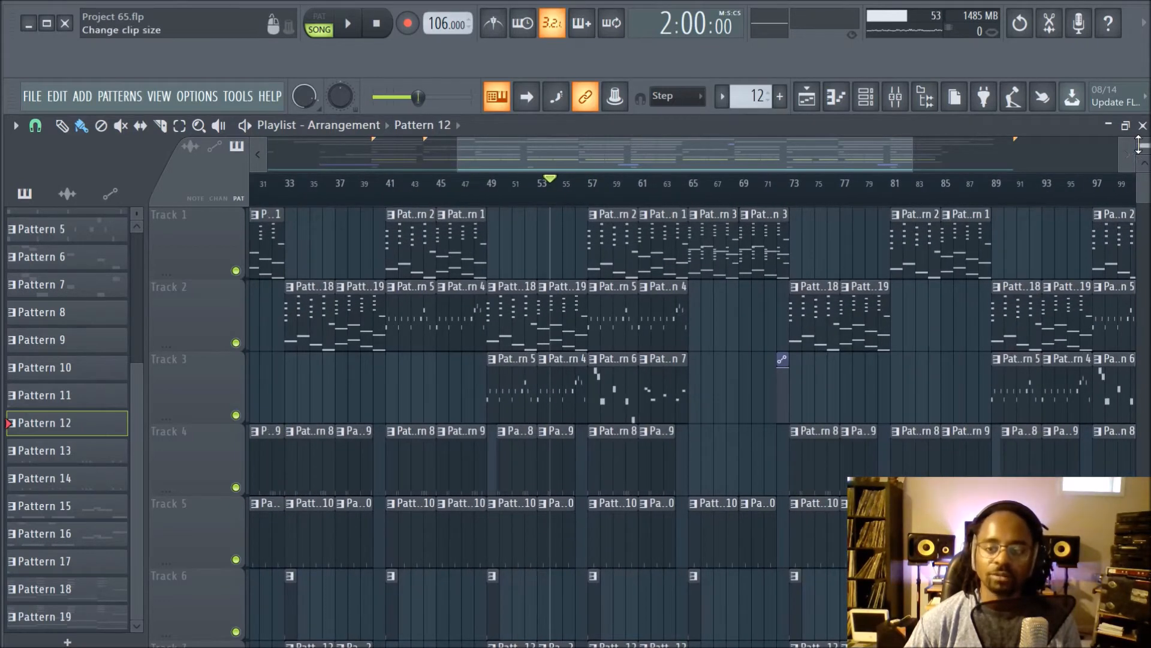
left_click_drag(1141, 146, 1141, 139)
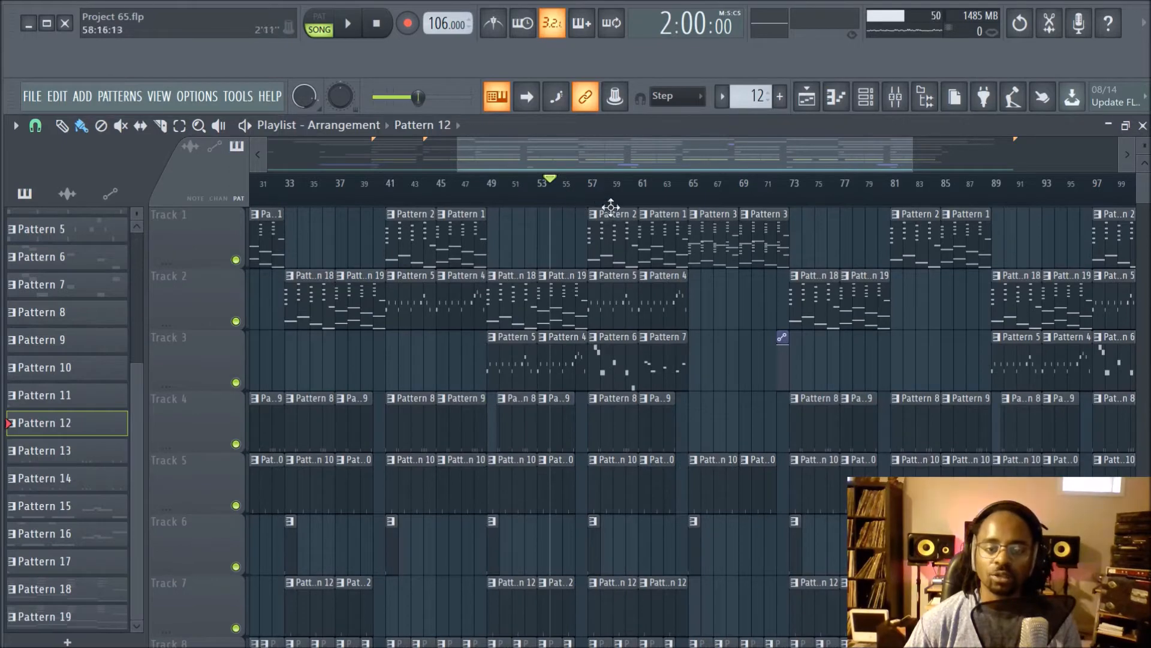
scroll(599, 300, "down", 6)
scroll(601, 301, "up", 6)
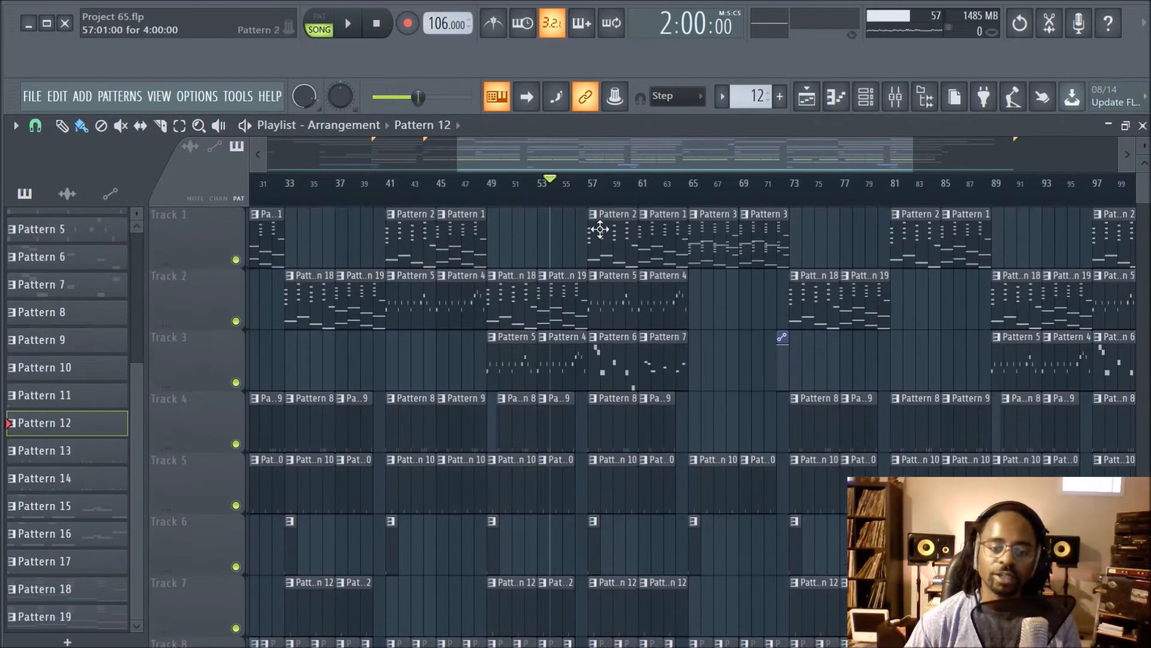
scroll(611, 203, "up", 2)
scroll(610, 156, "down", 3)
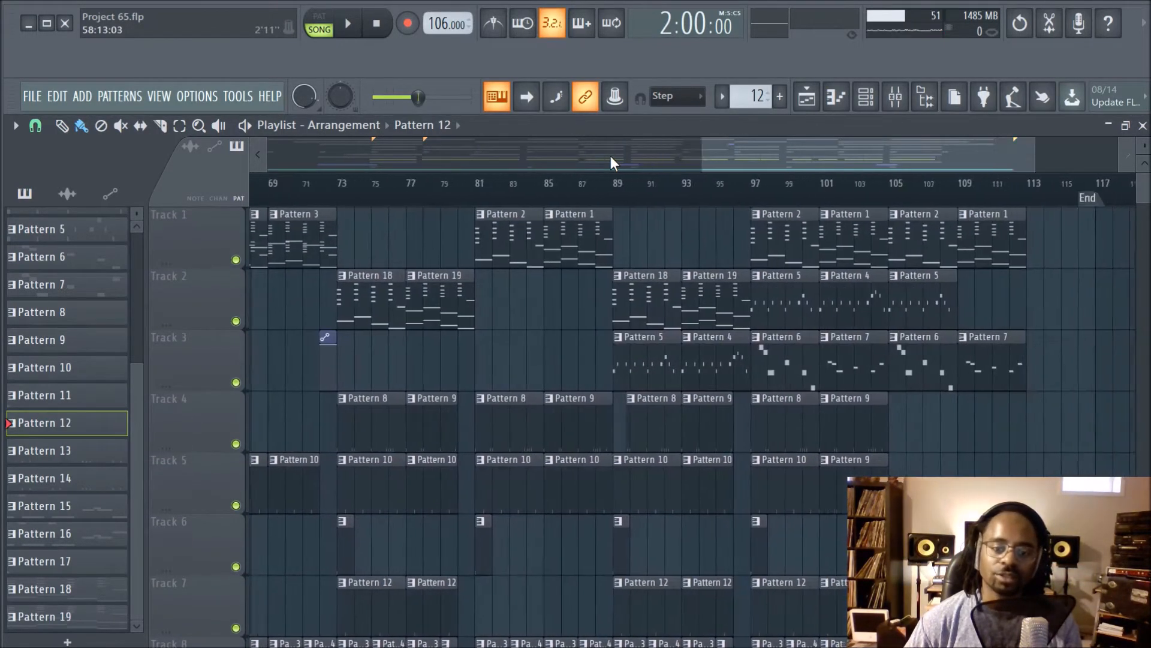
scroll(610, 156, "up", 4)
scroll(611, 156, "up", 6)
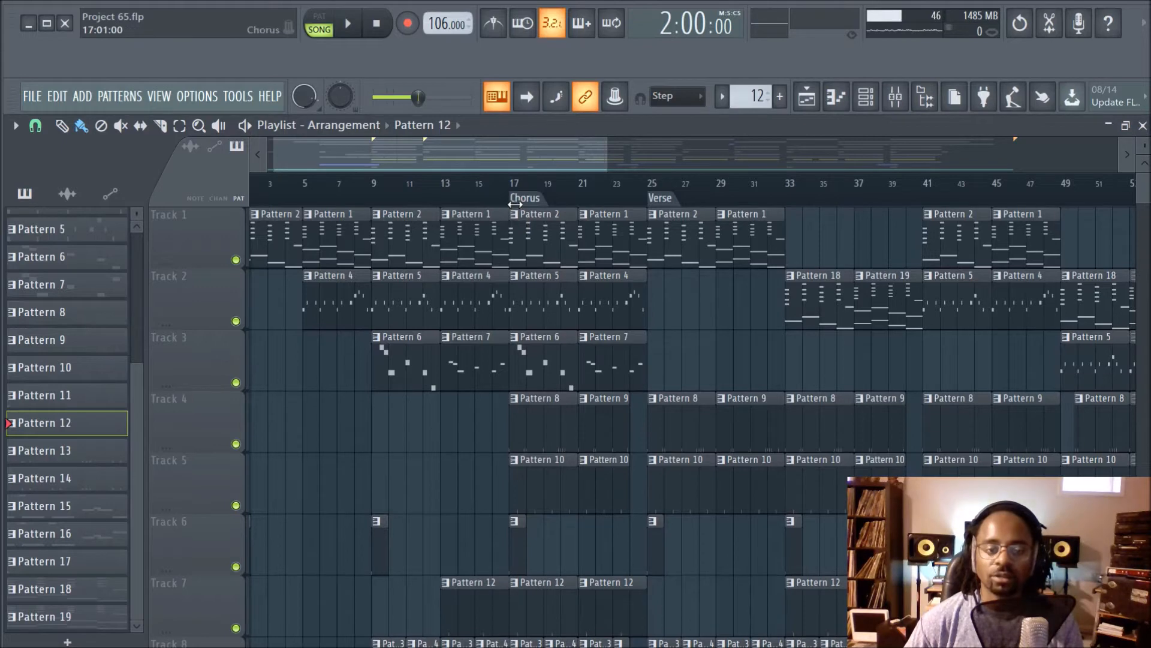
Check the Playlist's snap-to-grid options without changing the Bar setting.
mouse_move(507, 202)
left_mouse_down()
mouse_move(409, 206)
mouse_move(511, 206)
left_mouse_up()
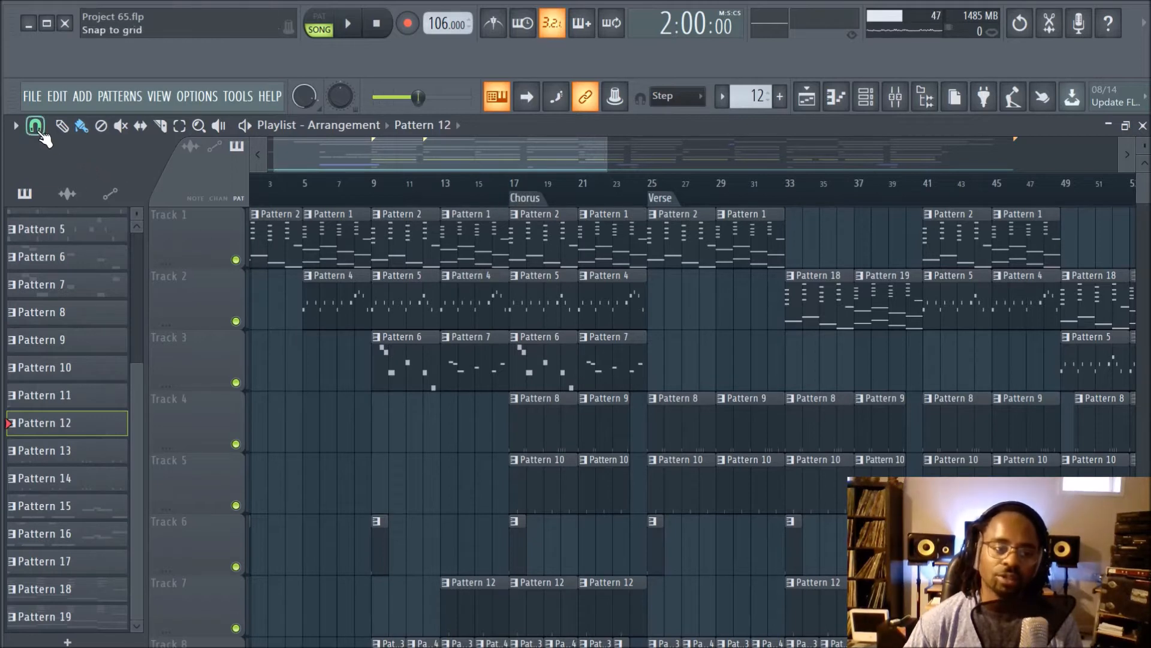
left_click(36, 129)
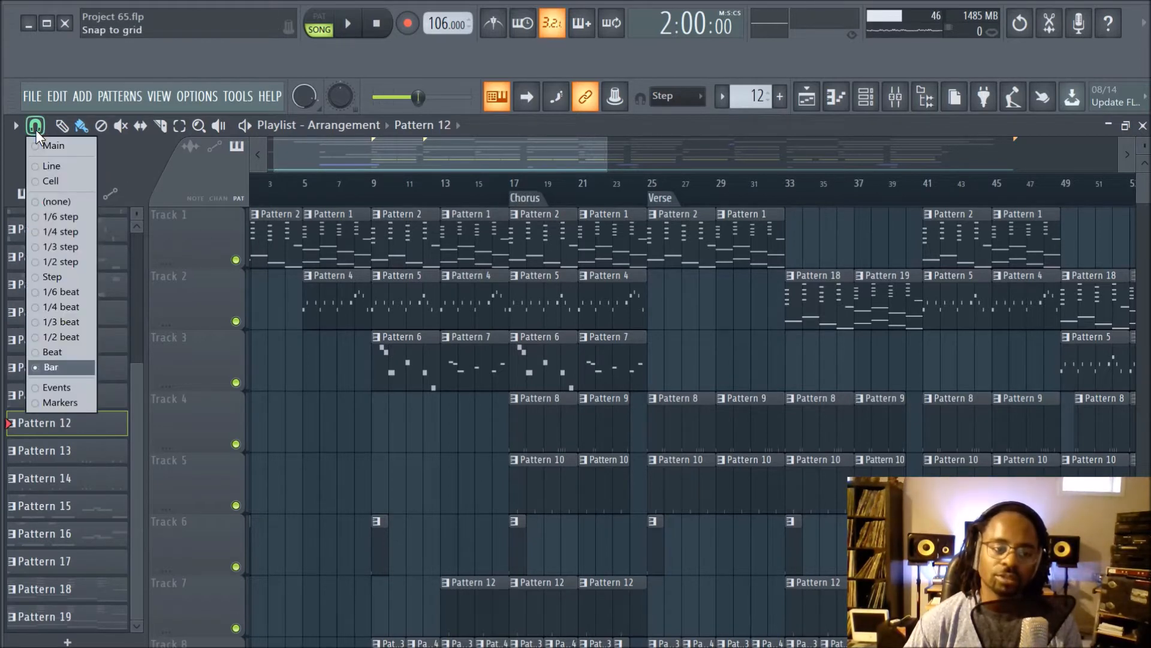
left_click(443, 427)
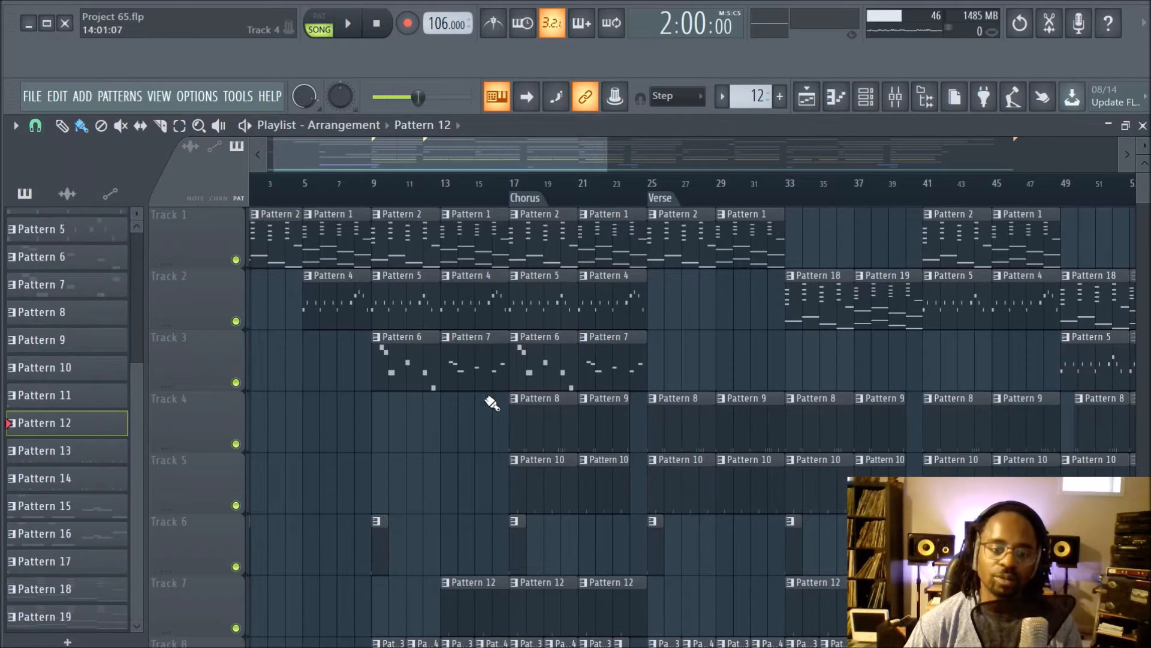
Rename the Chorus time marker at bar 17 of the Playlist to "Hook".
right_click(529, 205)
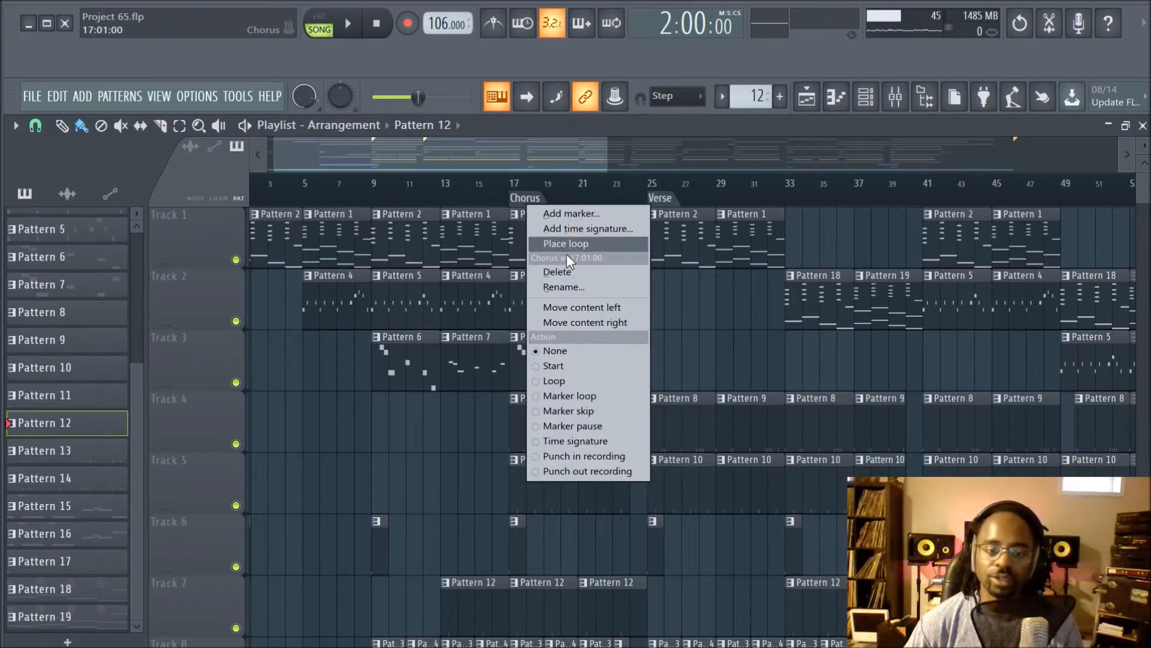
left_click(573, 292)
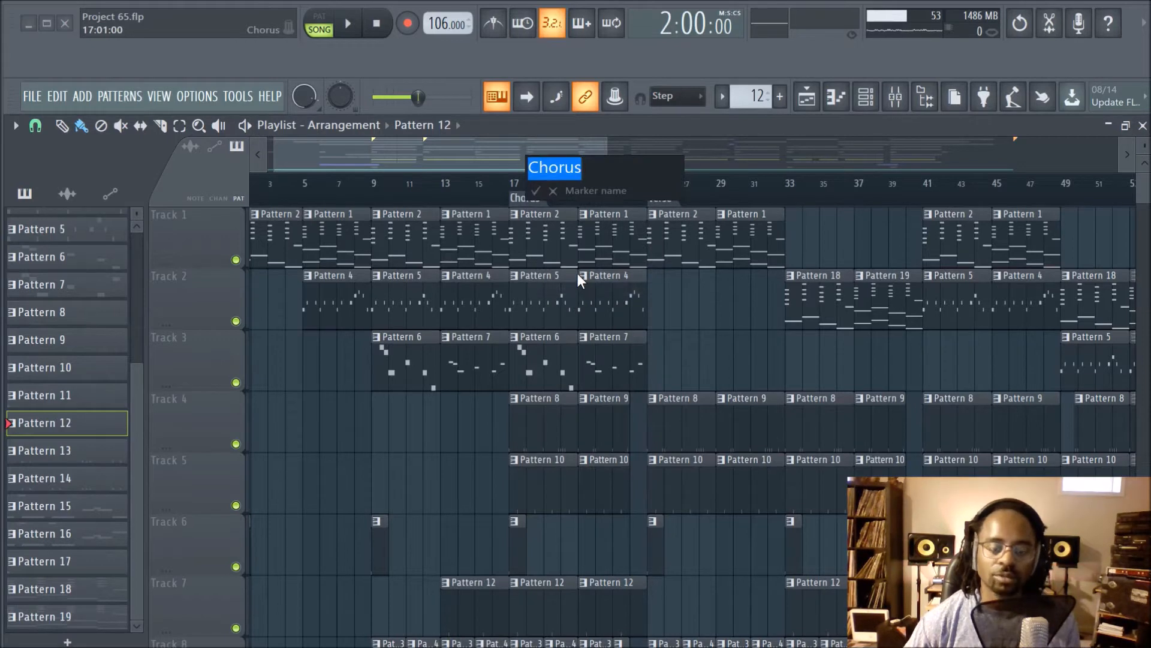
key("BackSpace")
type("Hook")
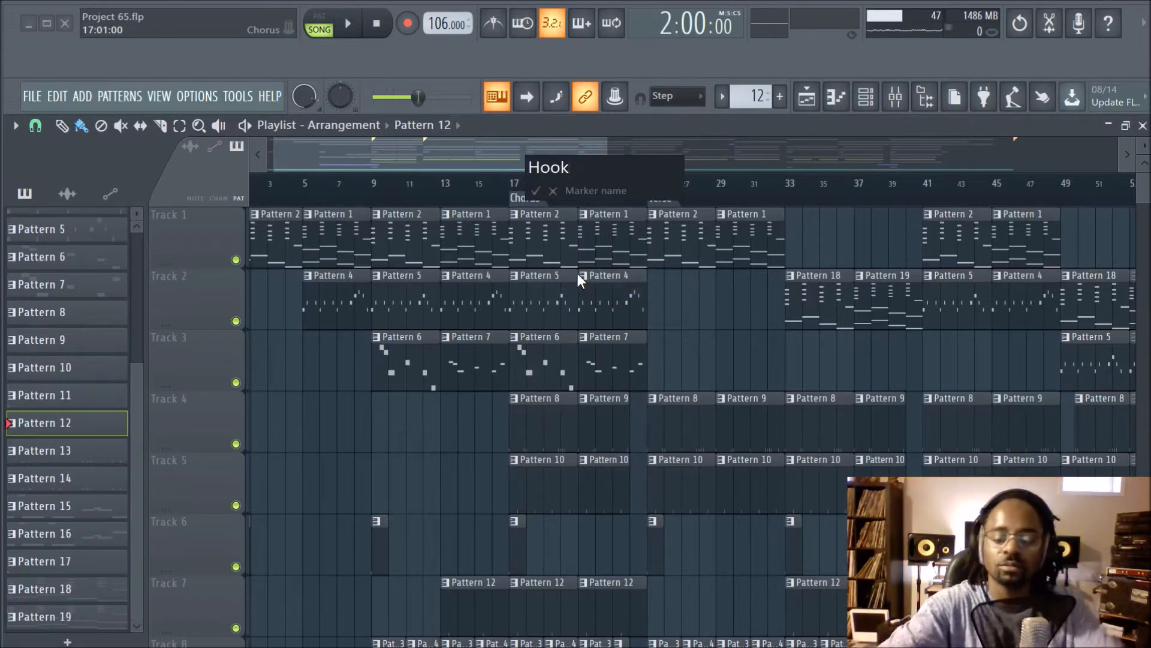
key("Return")
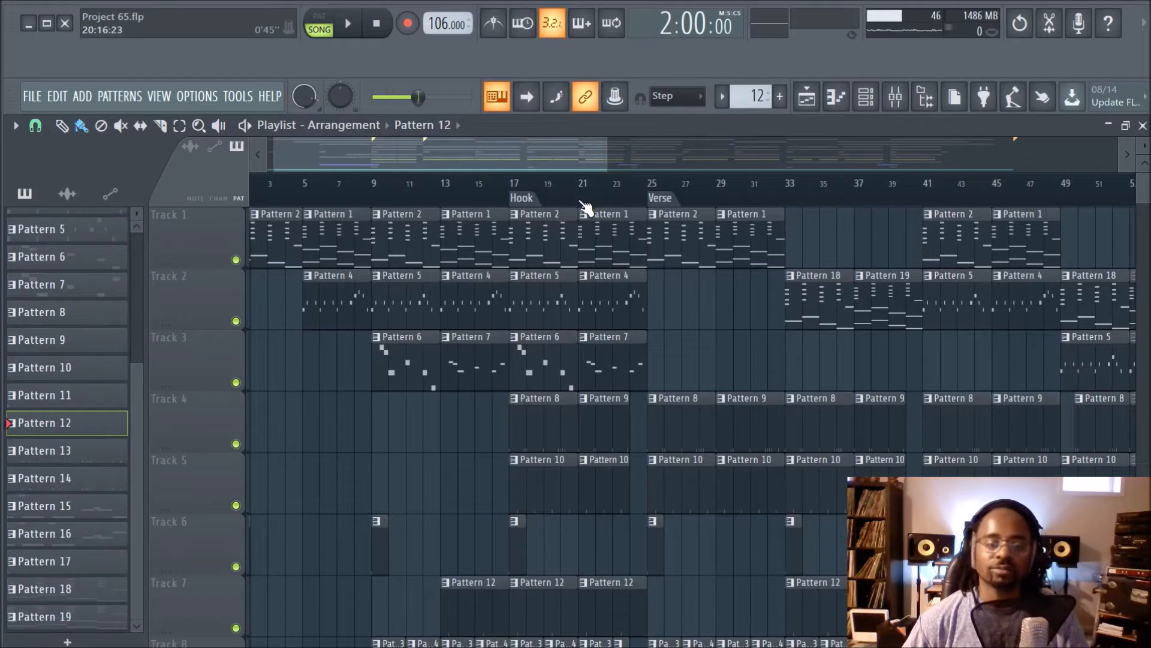
Add a time marker named "Sub Hook" at bar 9 of the Playlist.
right_click(373, 204)
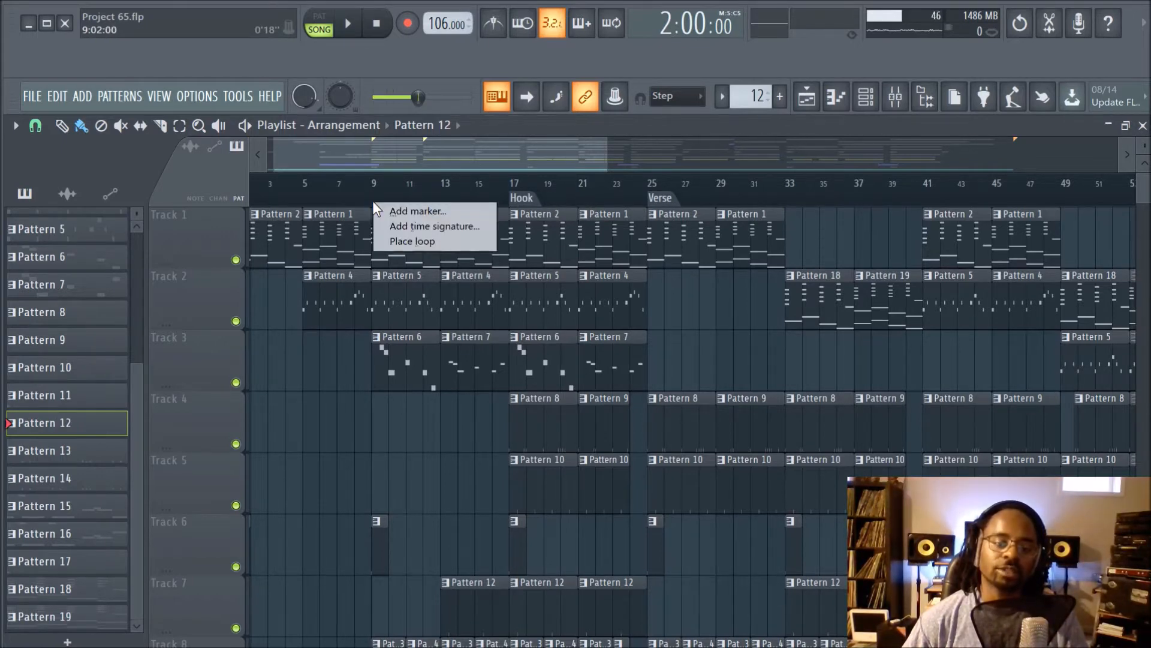
left_click(391, 211)
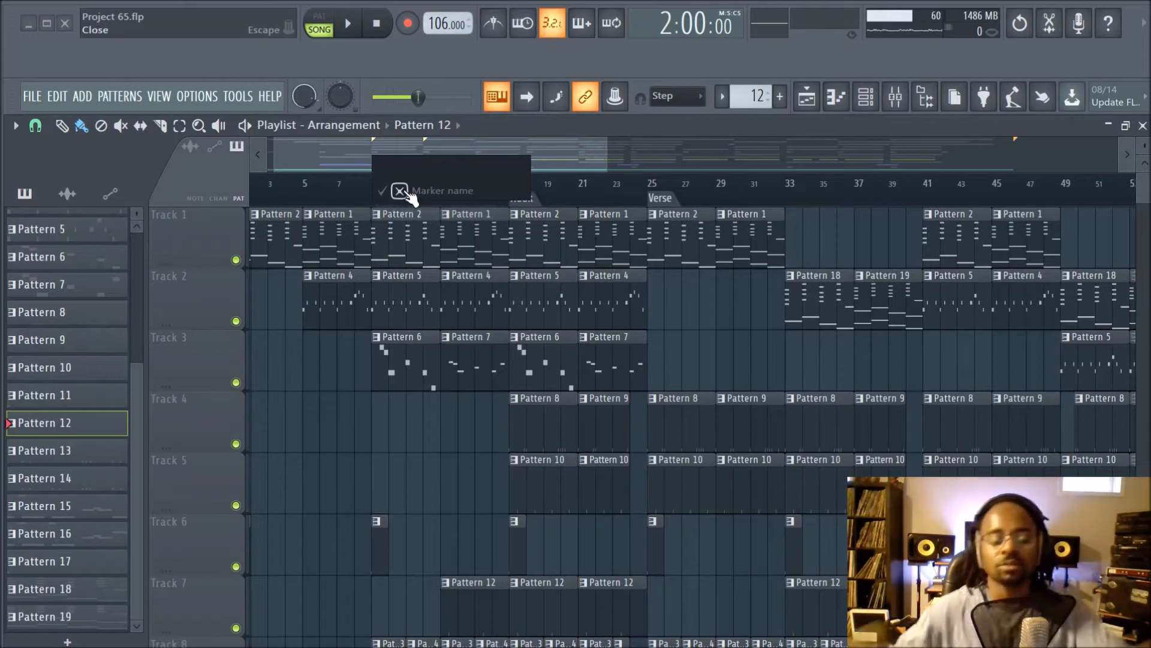
type("Sub Hook")
key("Return")
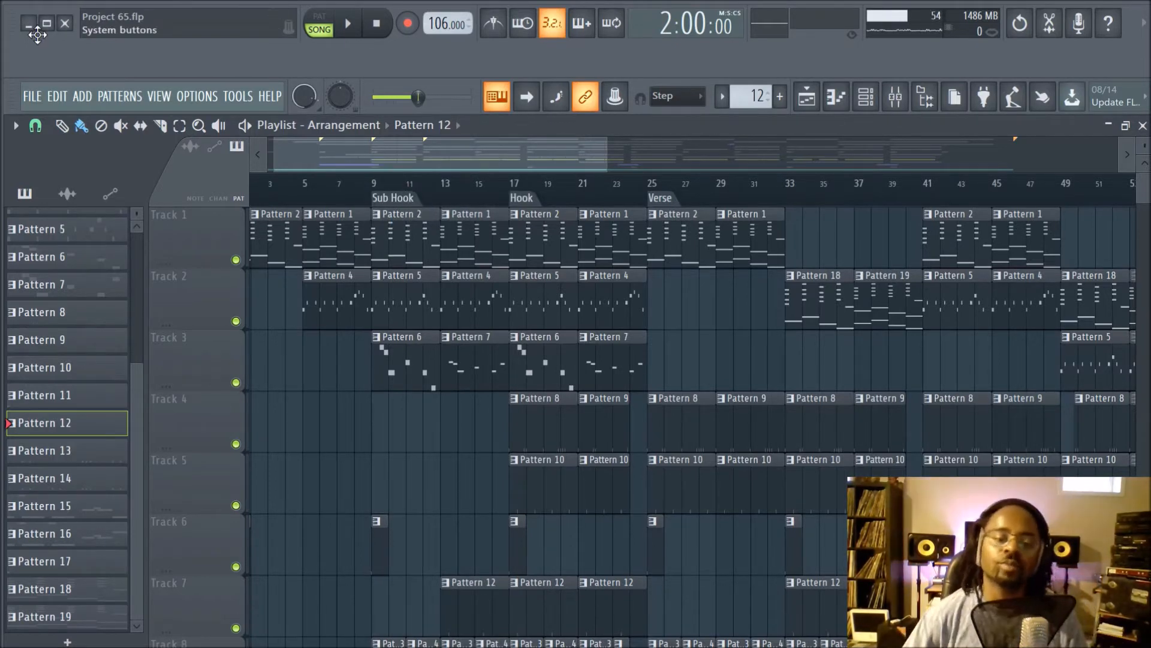
Delete the Sub Hook marker at bar 9 and place the playhead just before bar 9.
mouse_move(384, 198)
left_mouse_down()
mouse_move(349, 198)
mouse_move(421, 202)
mouse_move(378, 205)
left_mouse_up()
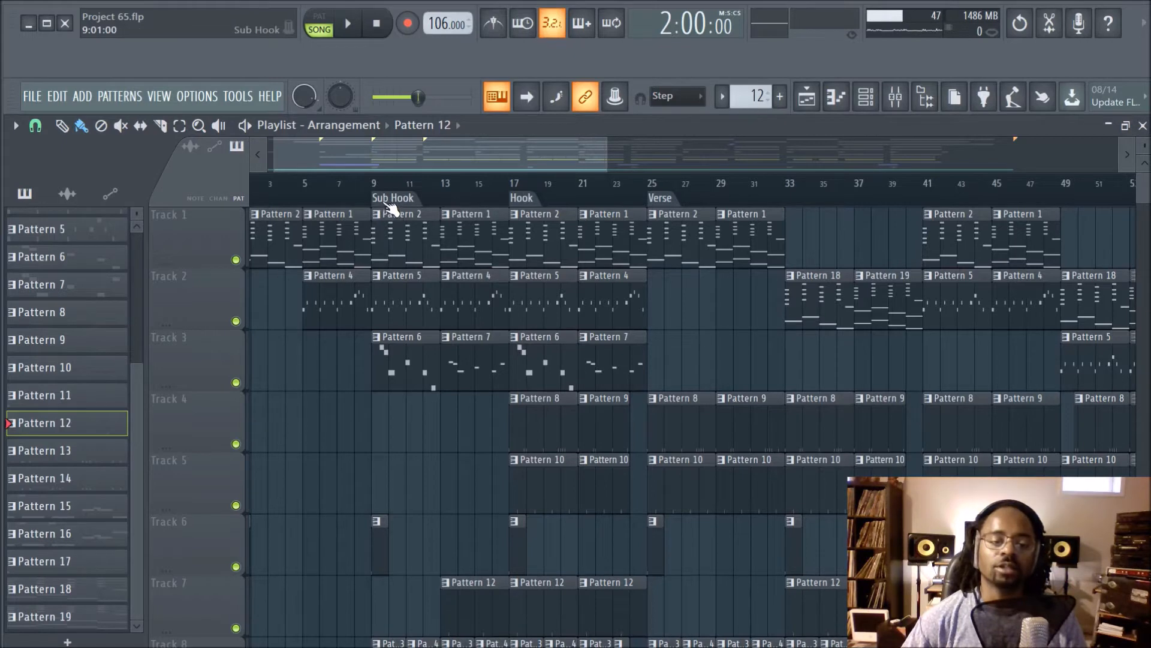
right_click(383, 202)
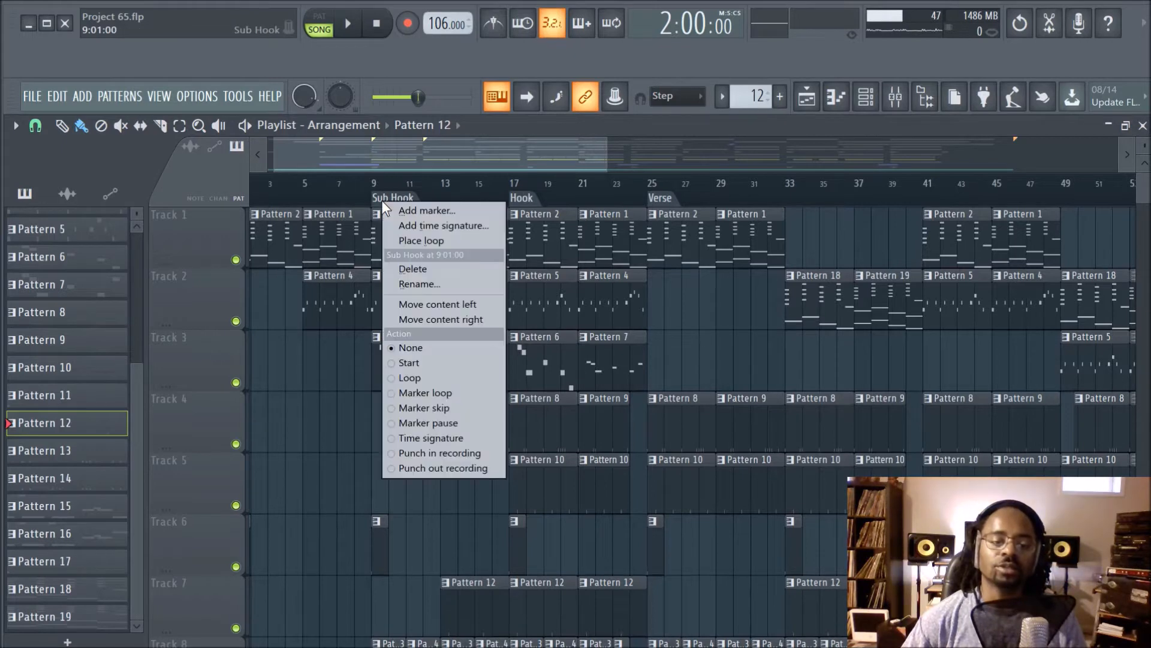
left_click(405, 268)
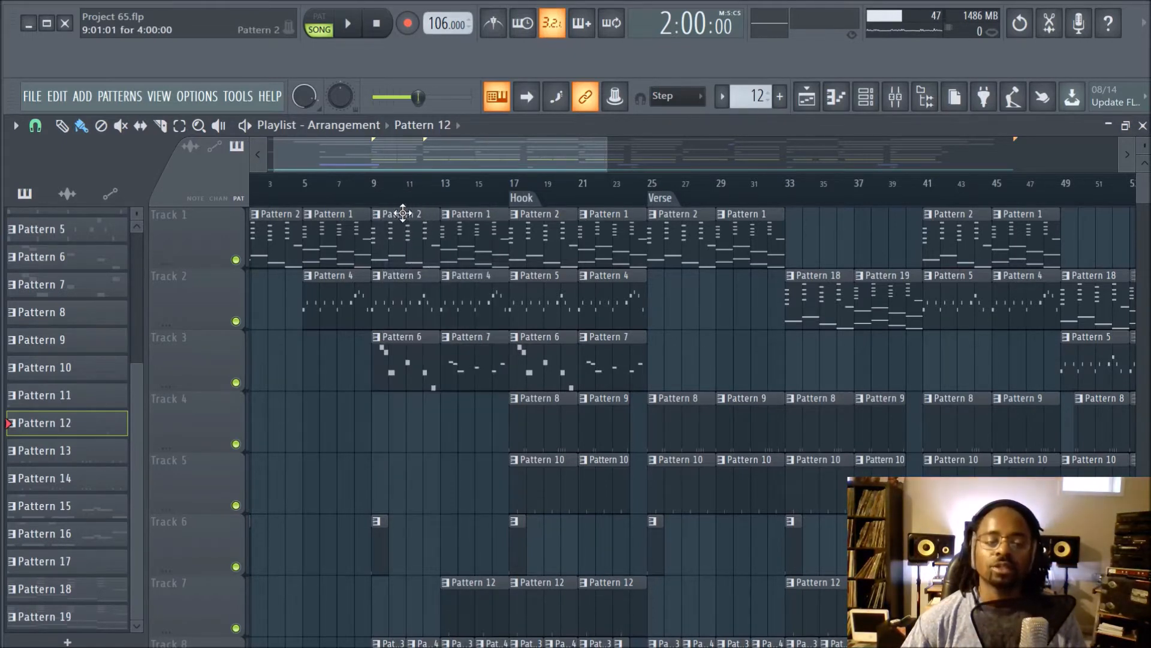
right_click(374, 192)
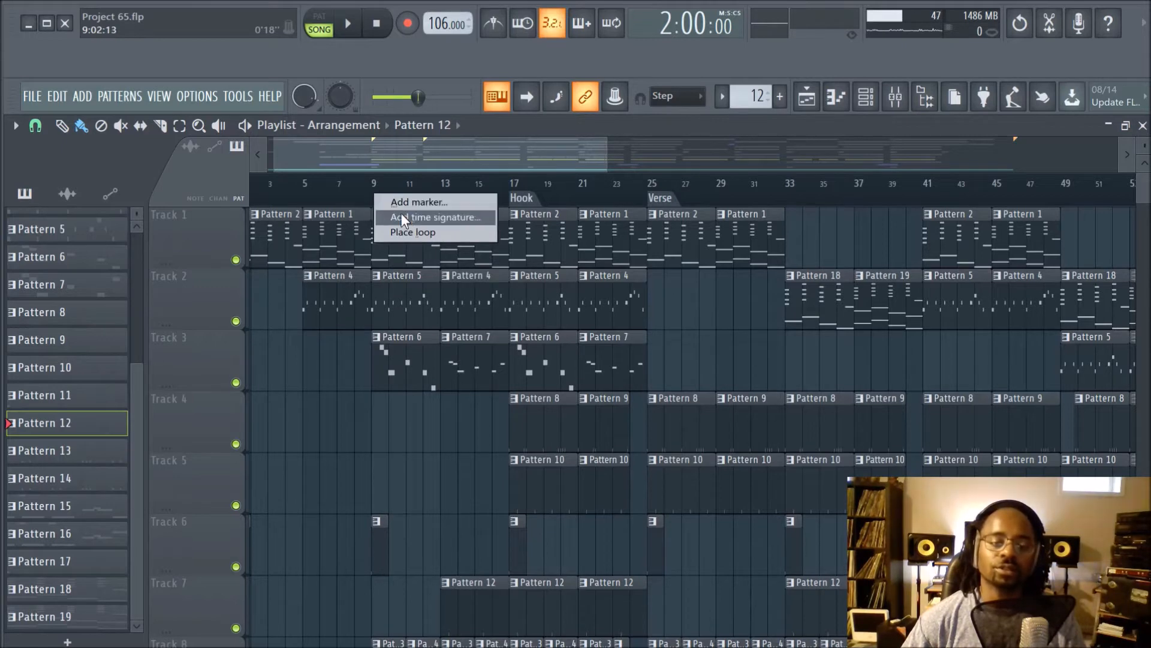
left_click(354, 186)
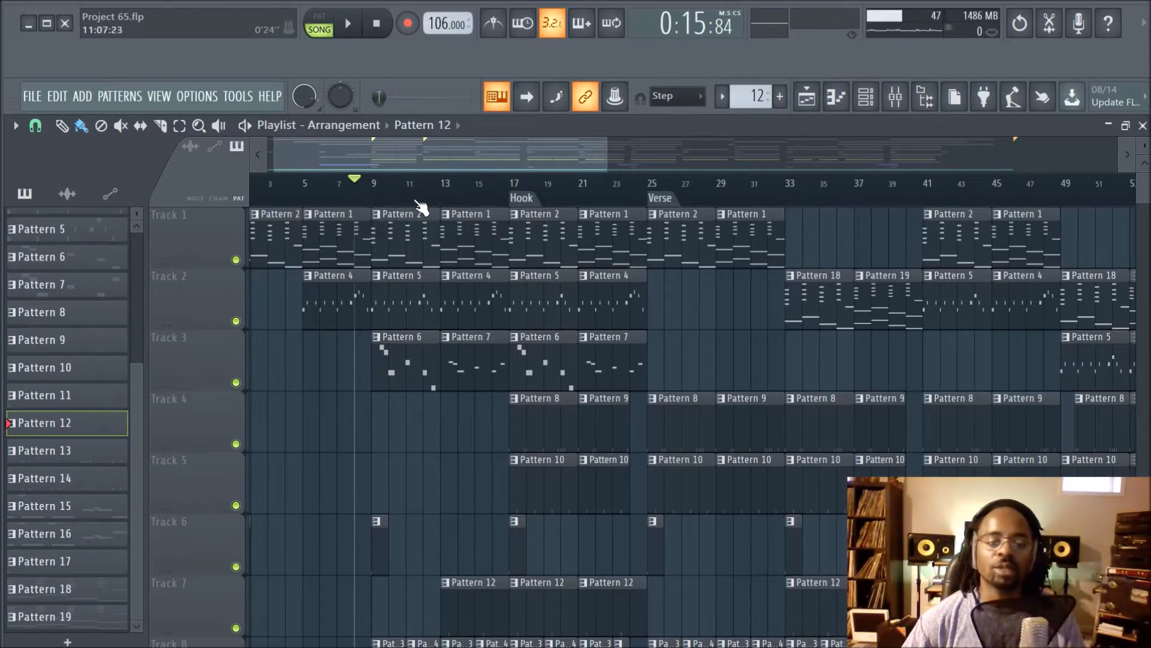
Select the Hook section from bar 17 to the Verse marker, play it through, and clear the selection.
left_click(525, 199)
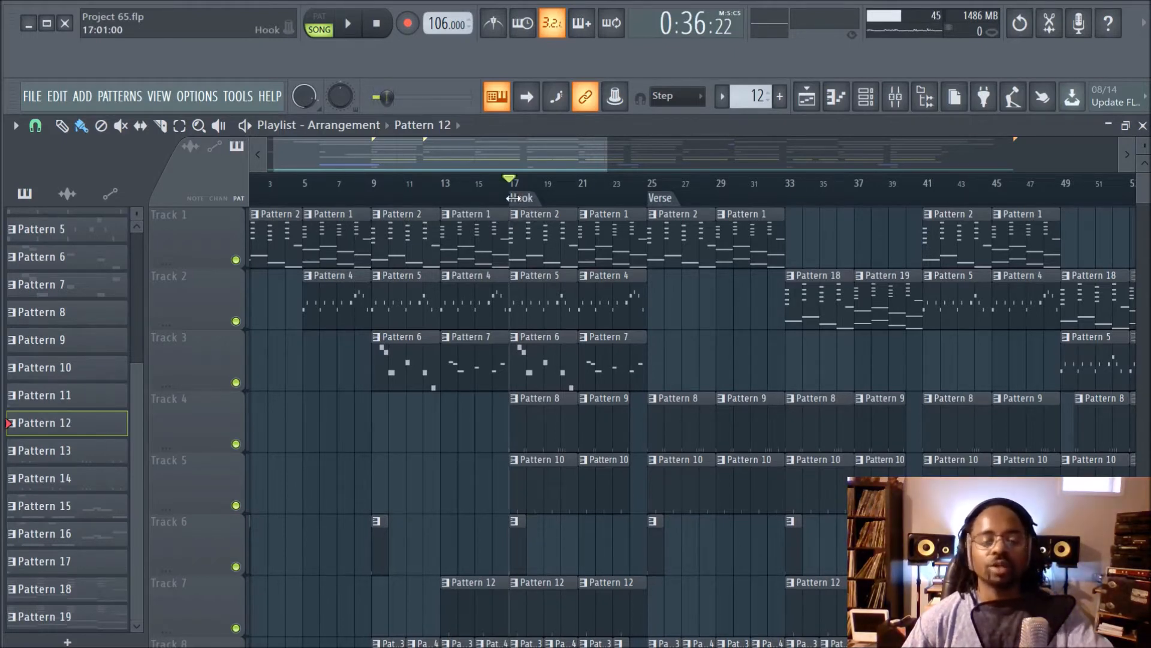
double_click(514, 198)
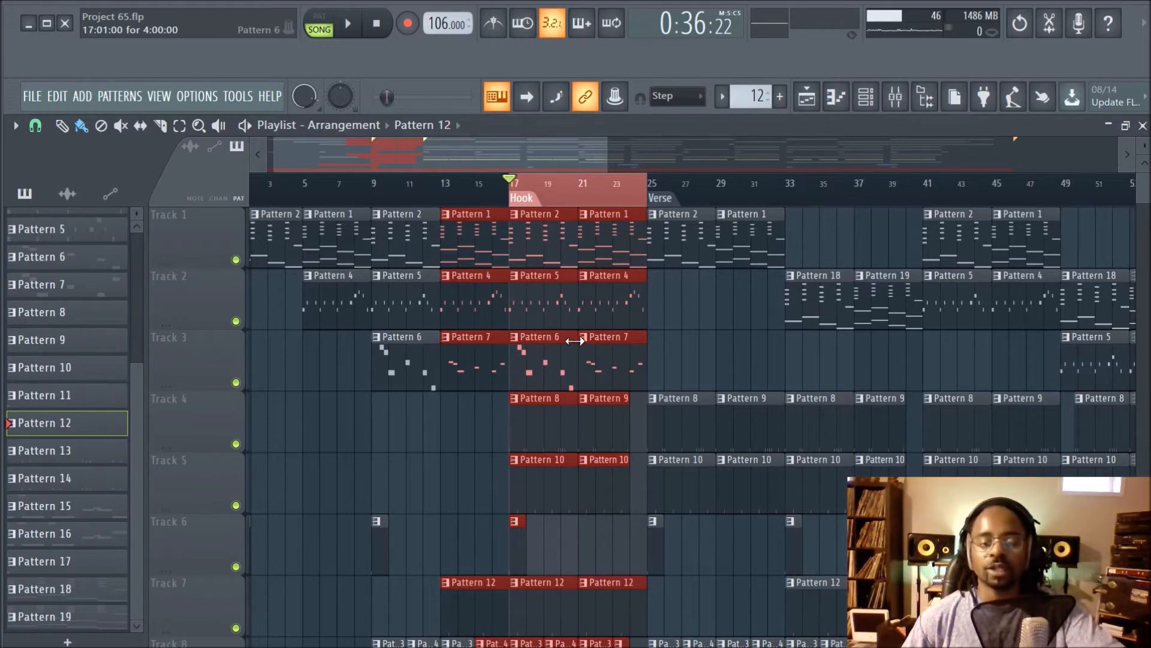
key("space")
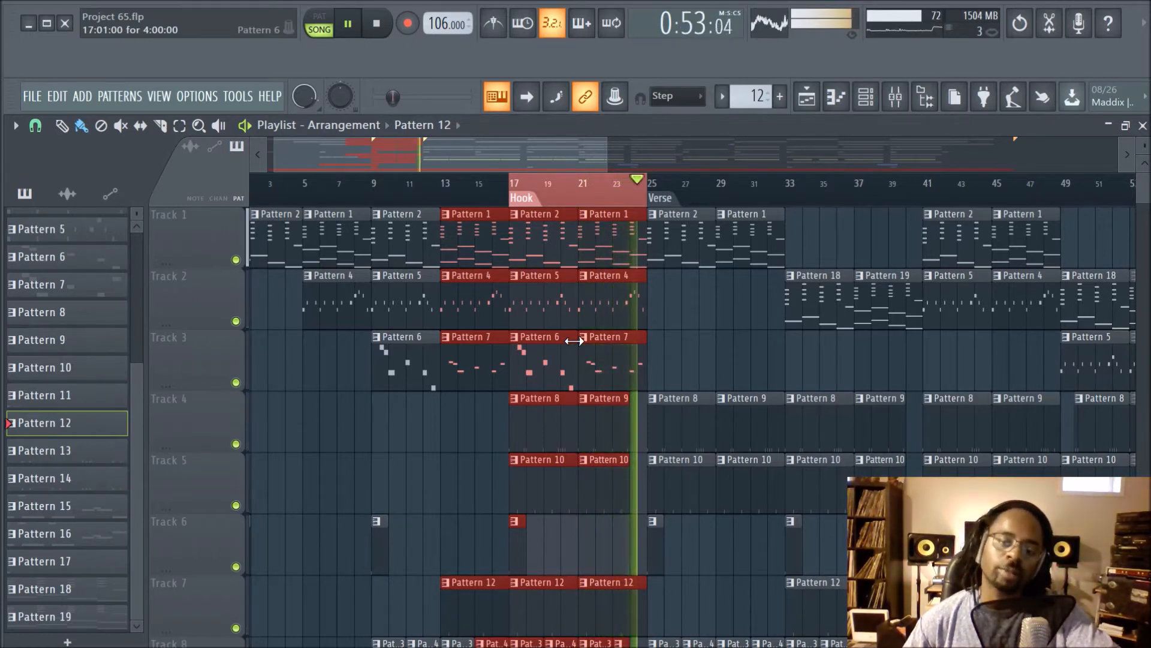
key("space")
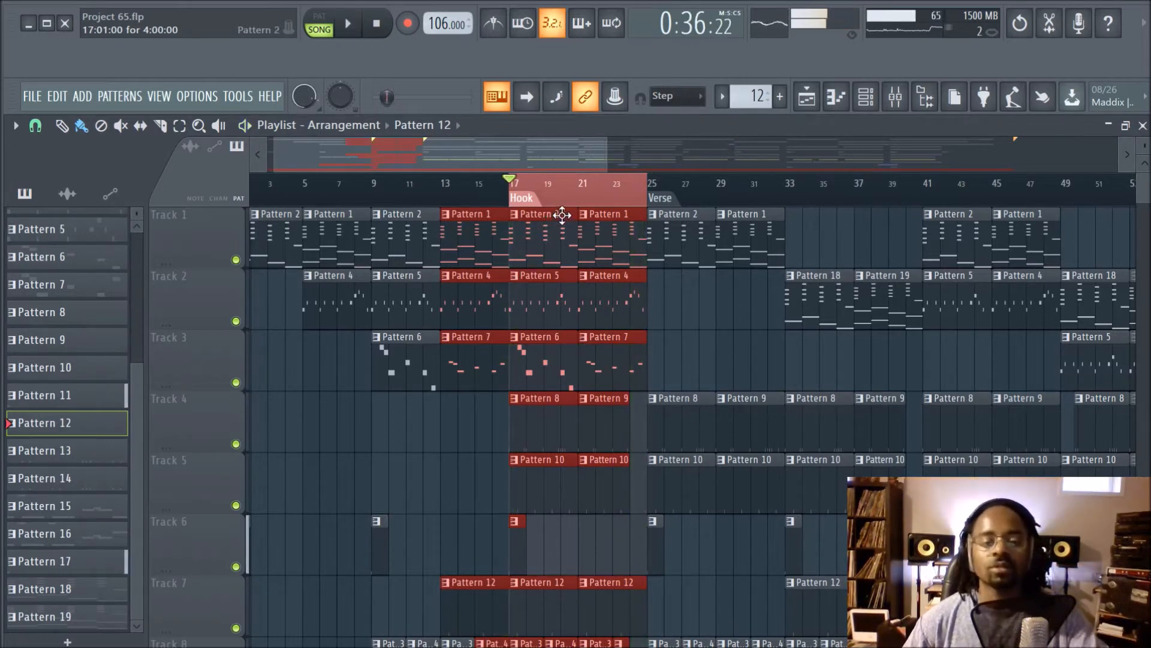
key("ctrl+d")
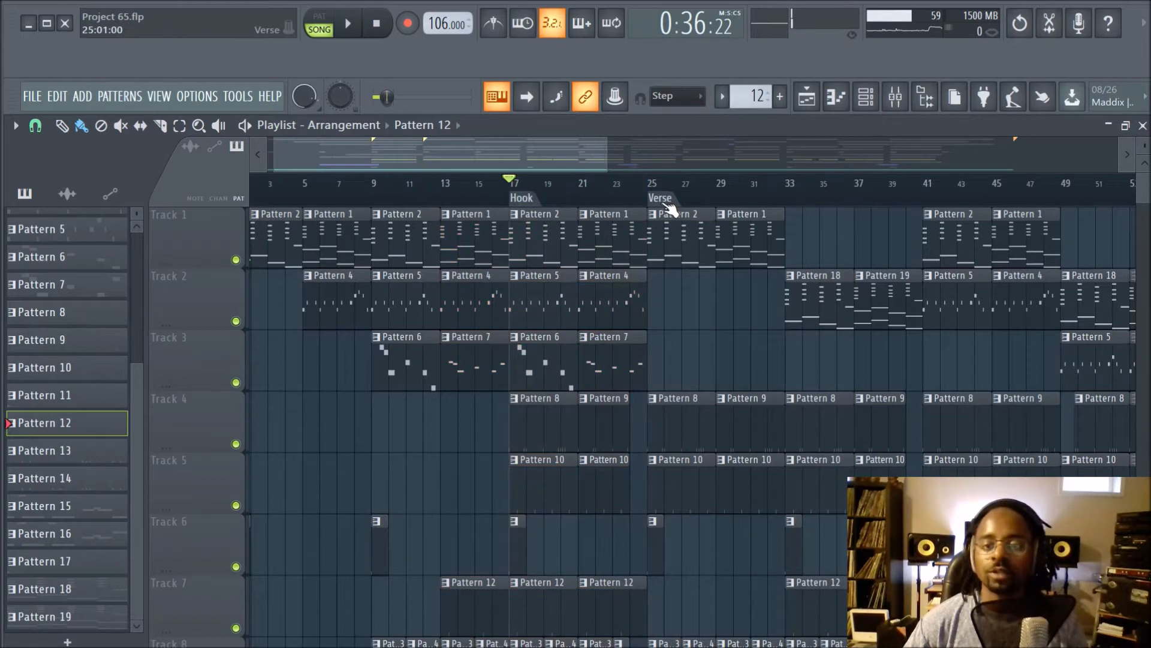
Disable the Master track's effects in the mixer and return to the Playlist.
left_click(900, 101)
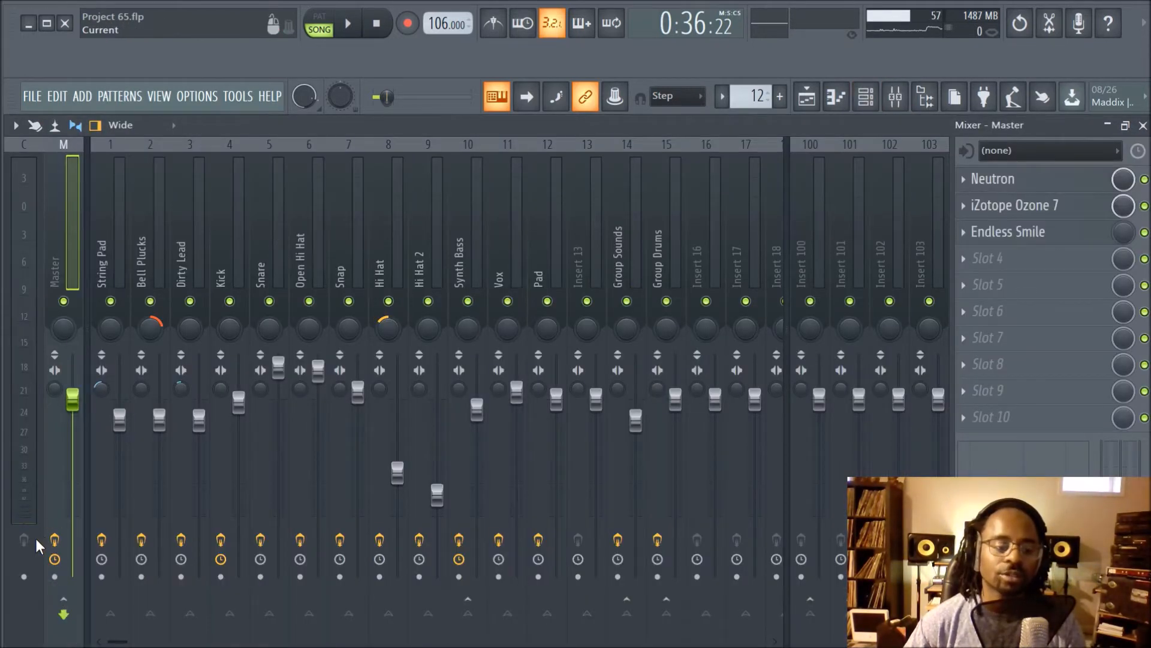
left_click(55, 540)
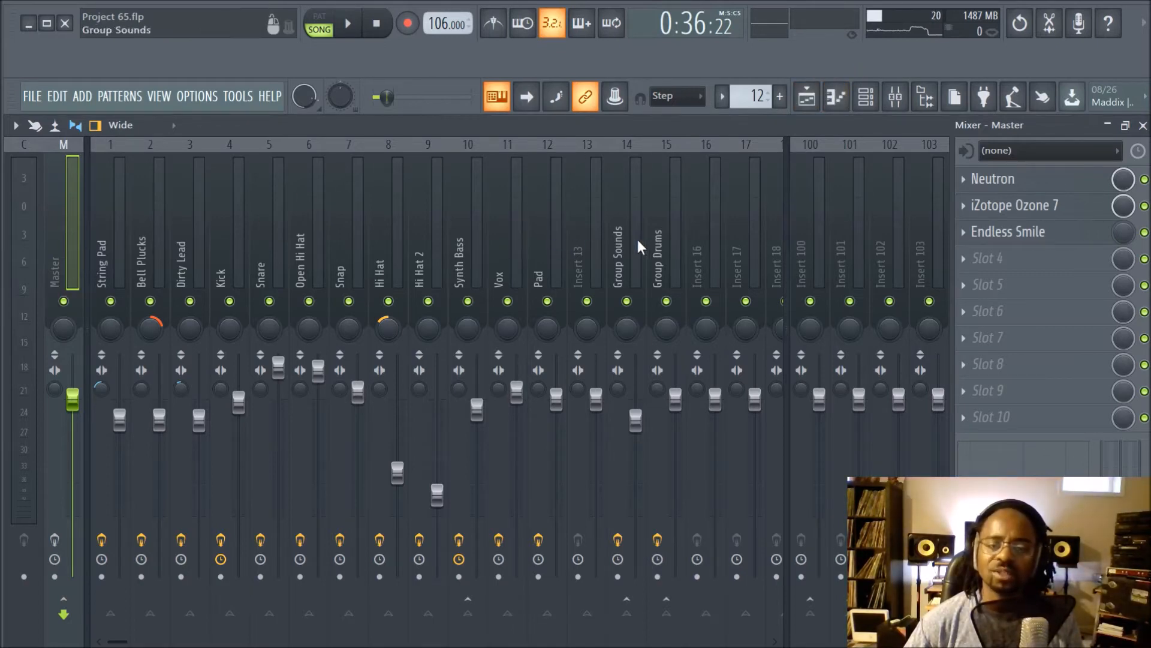
left_click(807, 96)
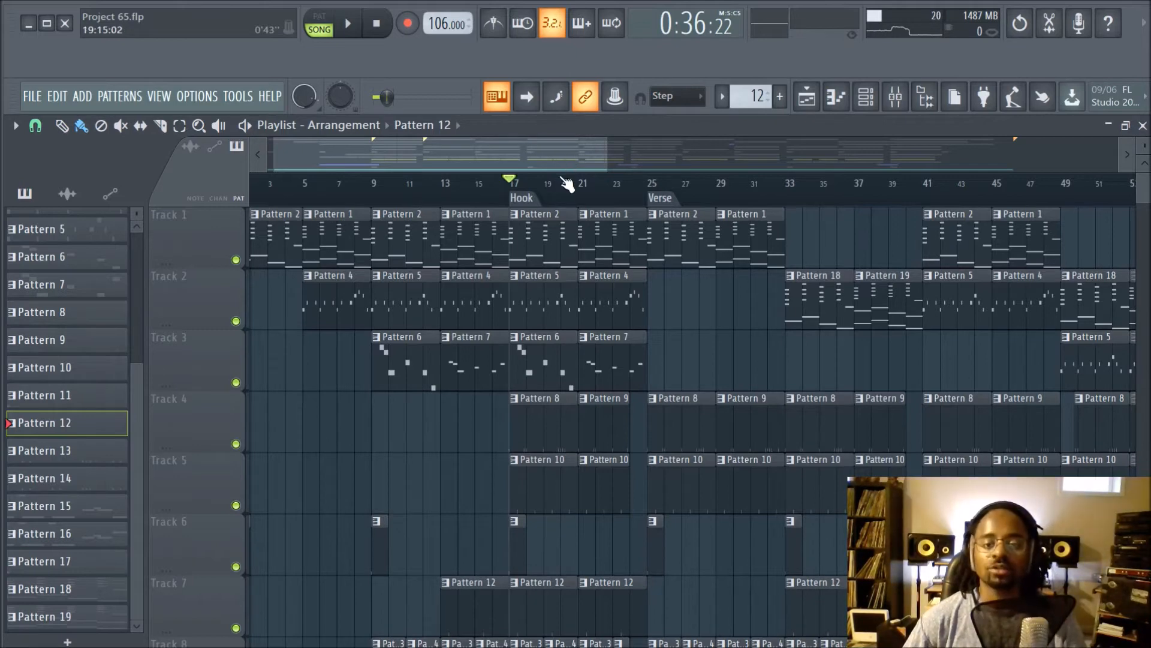
Listen briefly to the Verse section from bar 25 and to the section starting at bar 41.
left_click(662, 199)
scroll(713, 201, "down", 2)
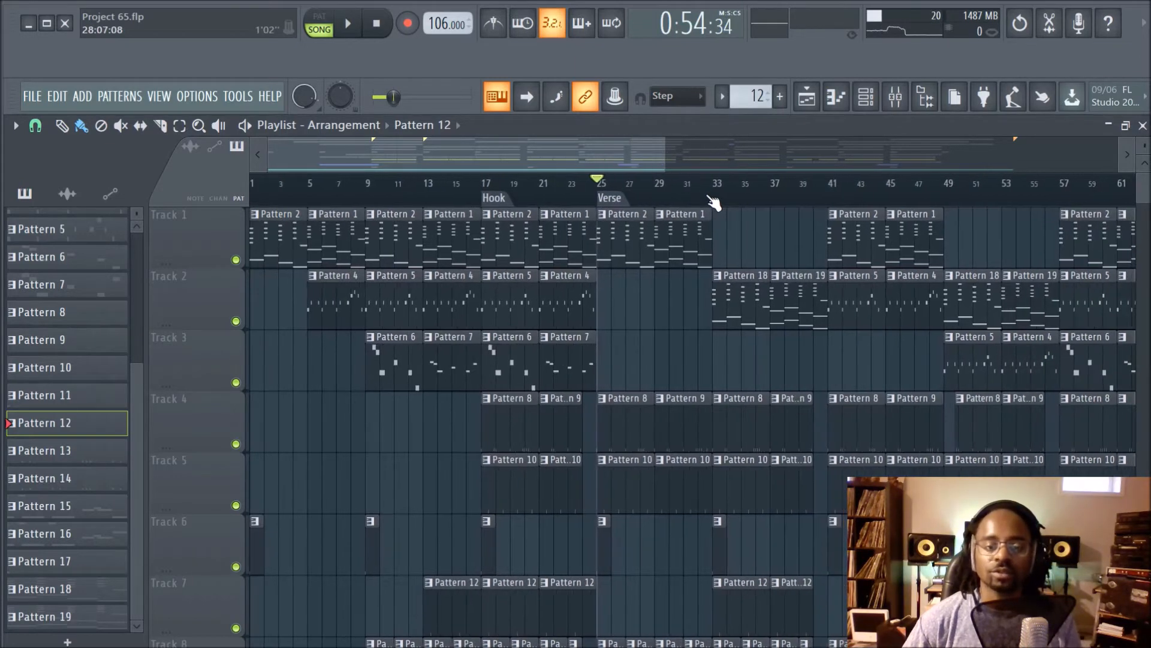
key("space")
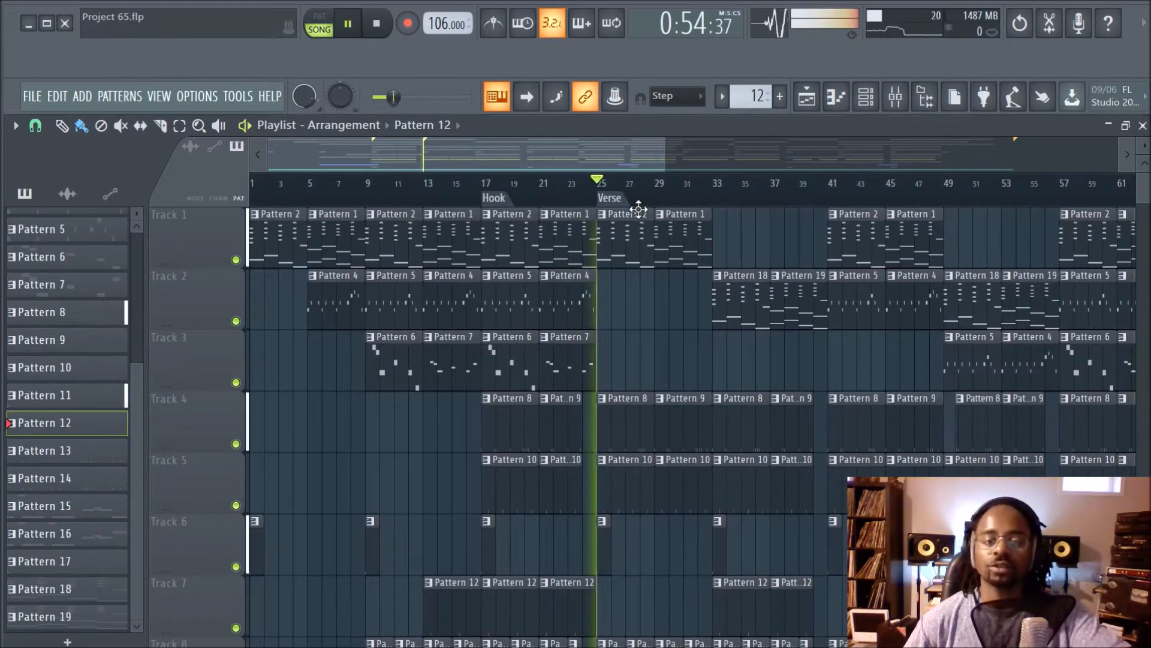
scroll(754, 198, "down", 1)
key("space")
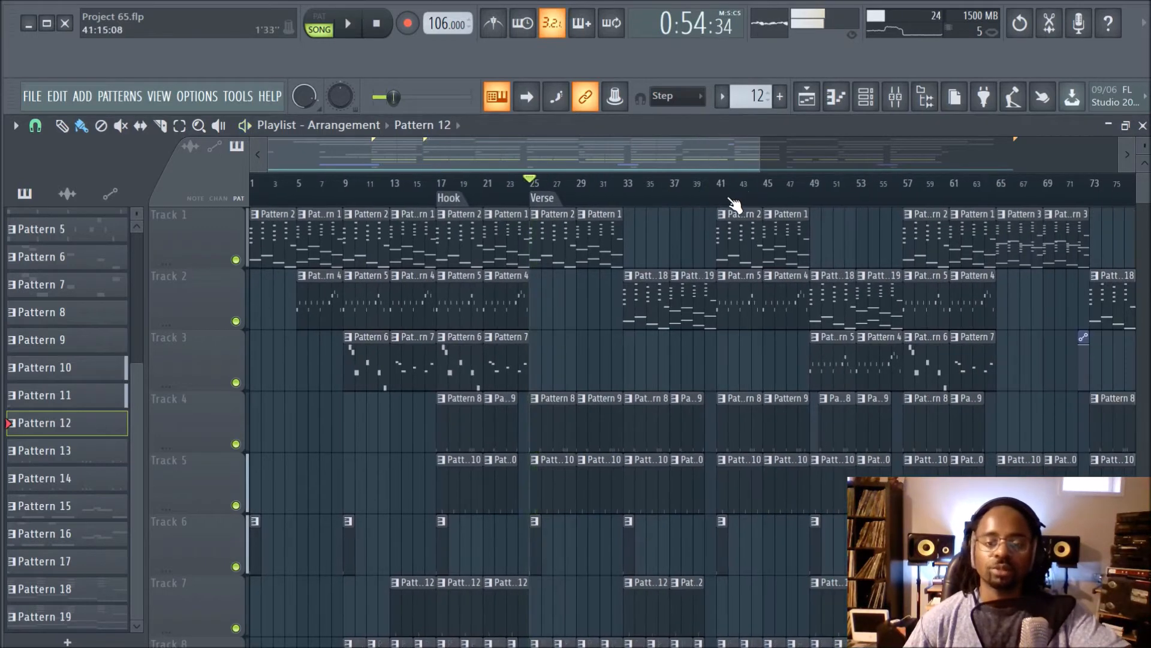
left_click(721, 203)
key("space")
key("space")
Add a time marker at bar 57 of the Playlist and rename it "Hook 2".
left_click(903, 192)
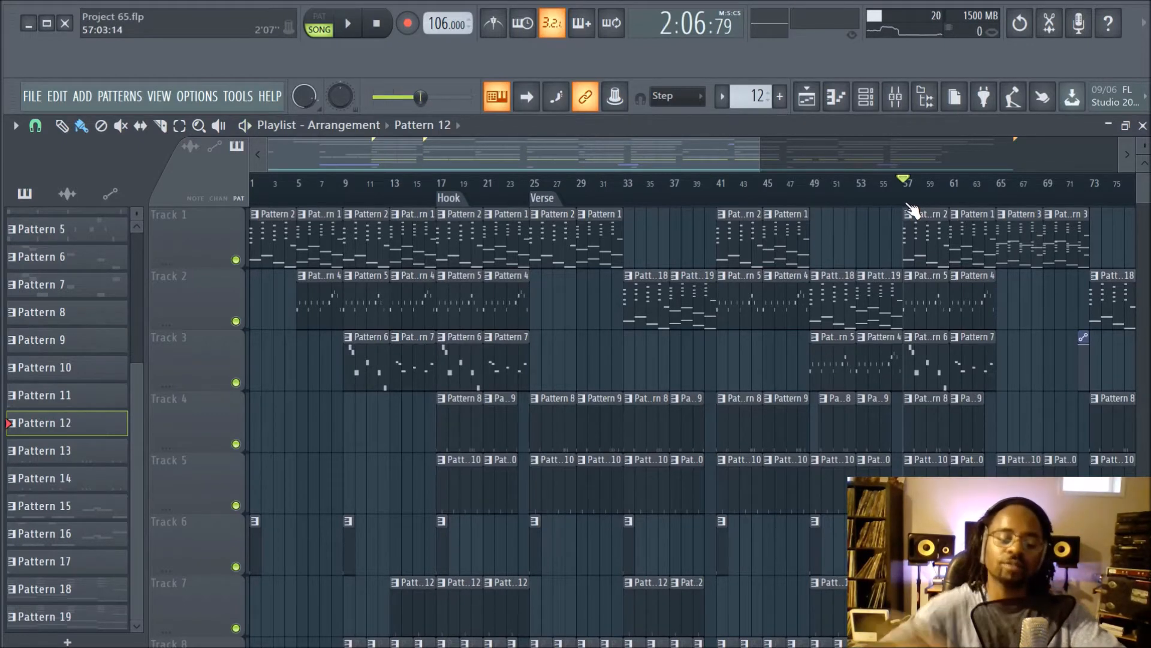
key("alt+t")
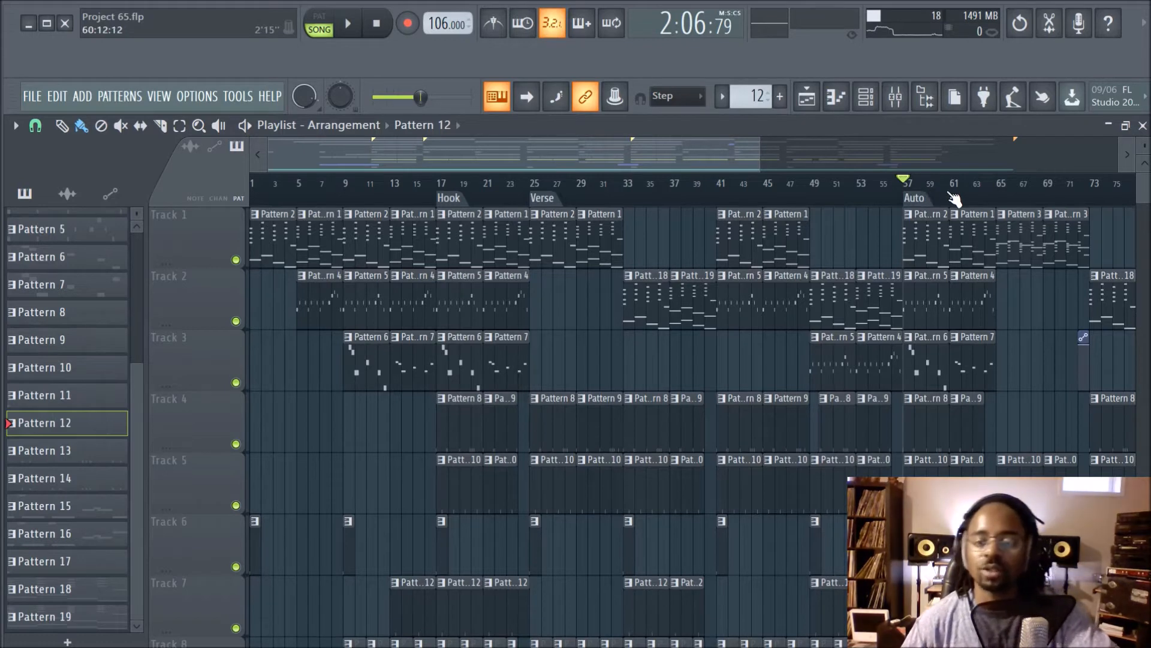
right_click(915, 199)
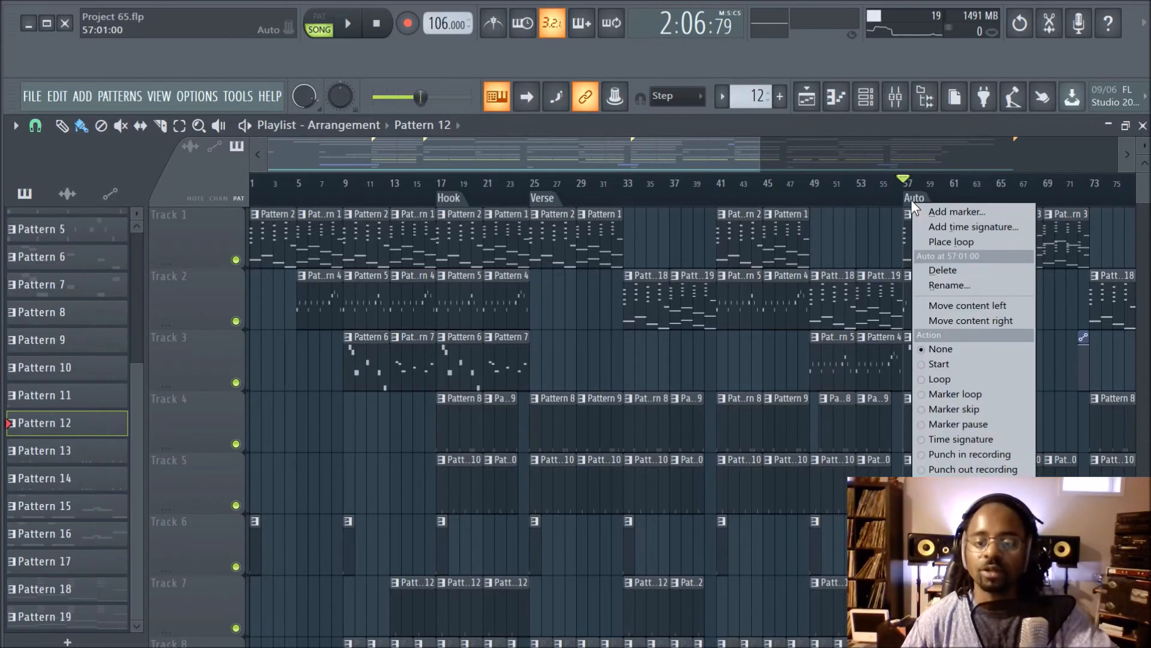
left_click(962, 286)
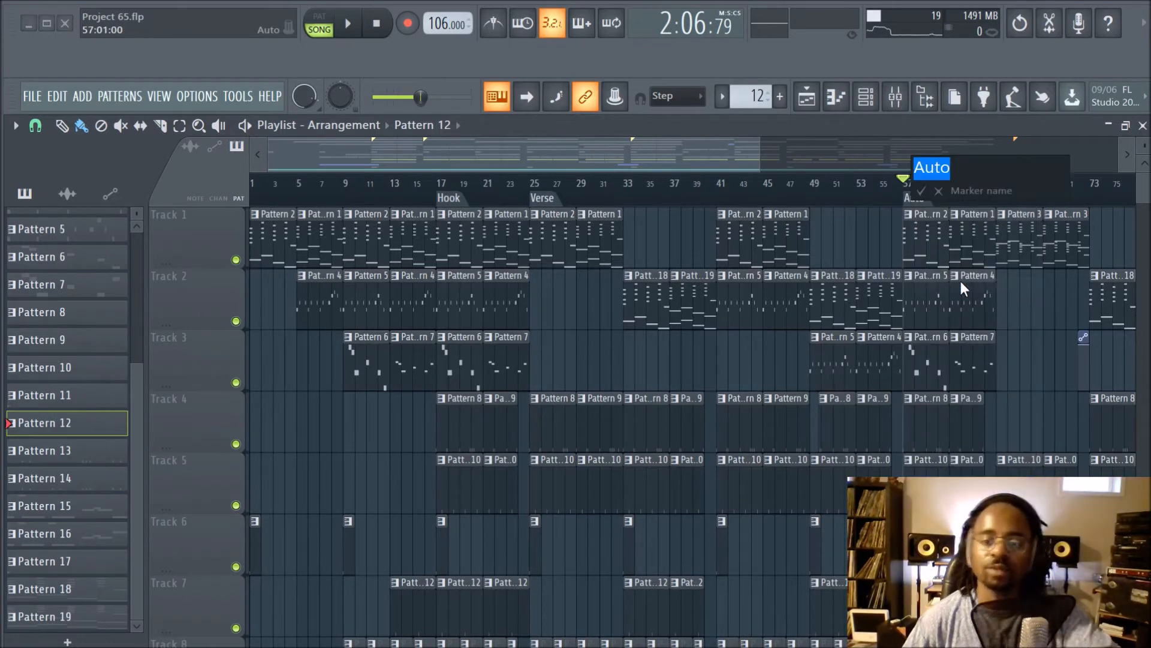
type("Hoo")
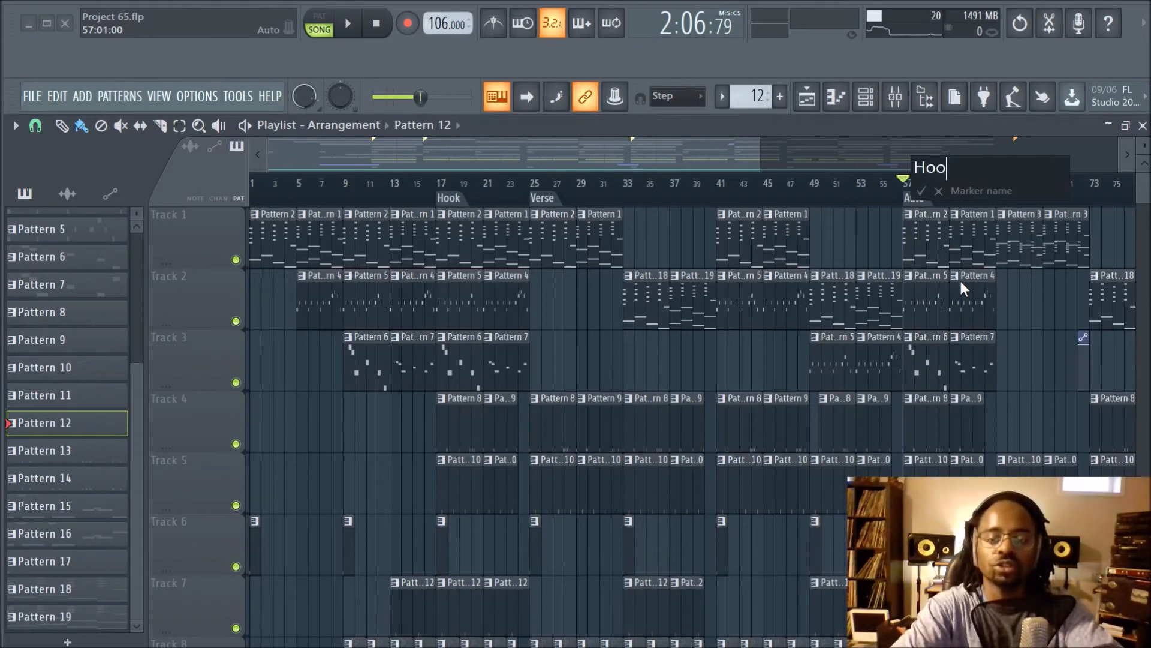
type("k 2")
key("Return")
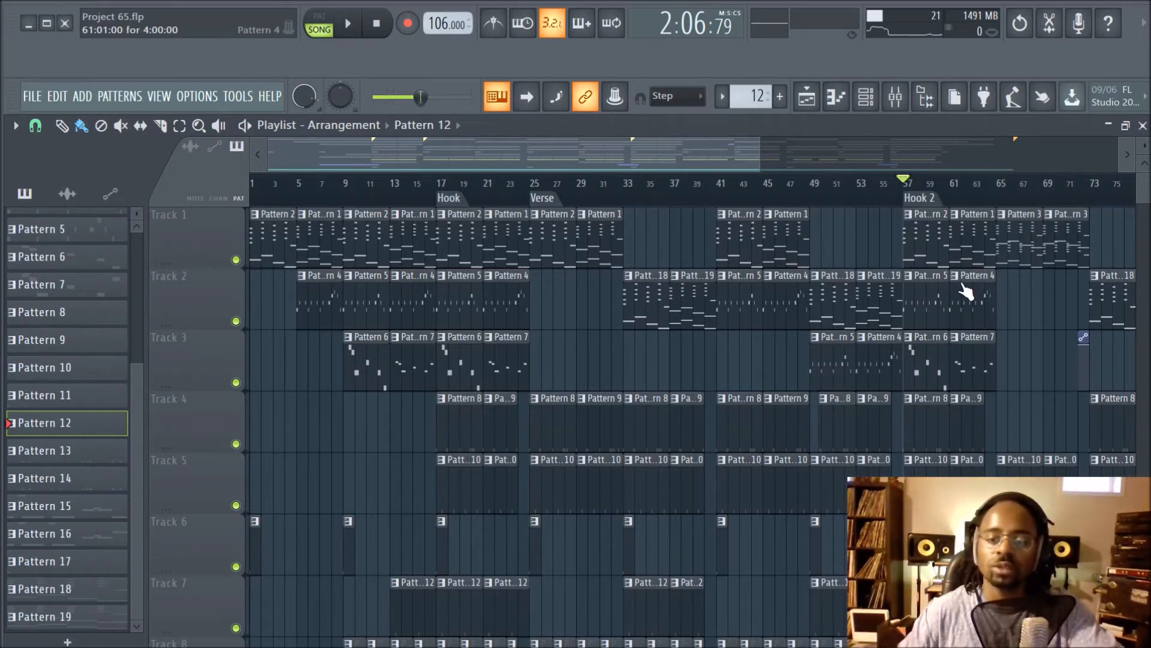
Place the playhead at bar 41 and add a time marker named "Hook".
left_click(718, 204)
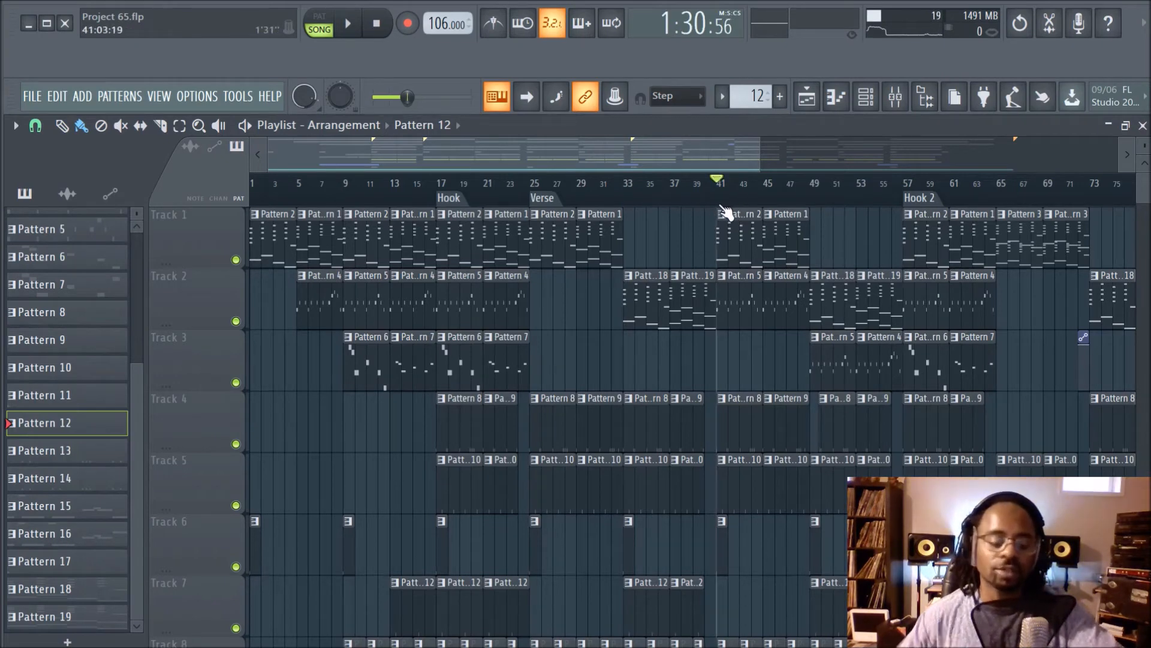
key("alt+t")
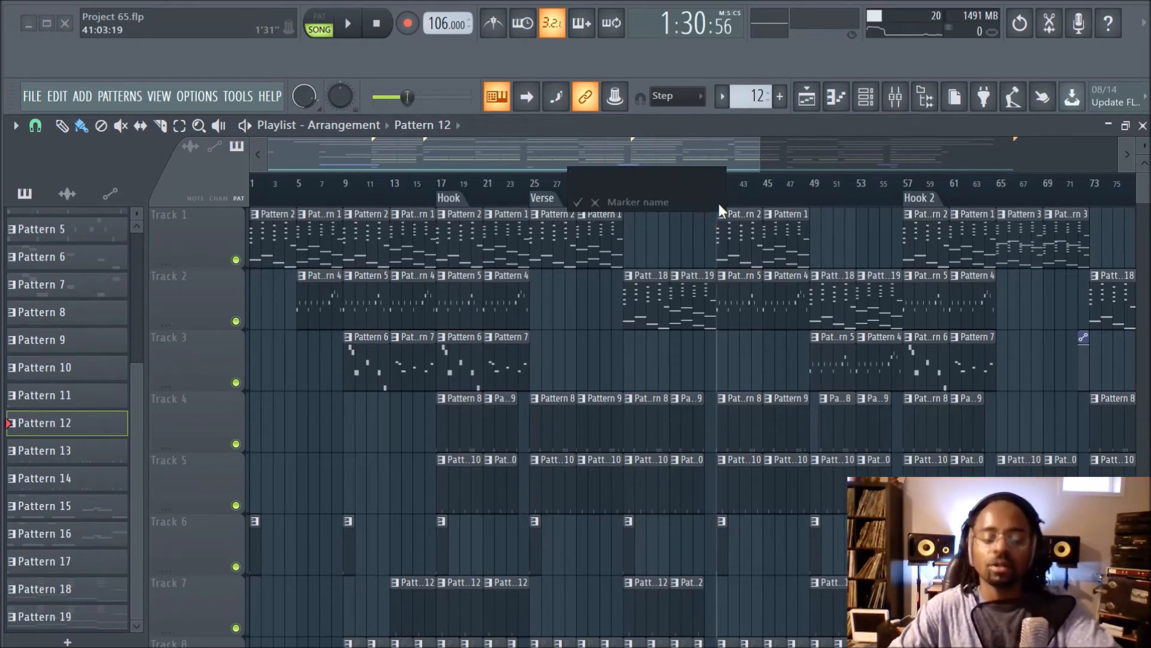
type("Ho")
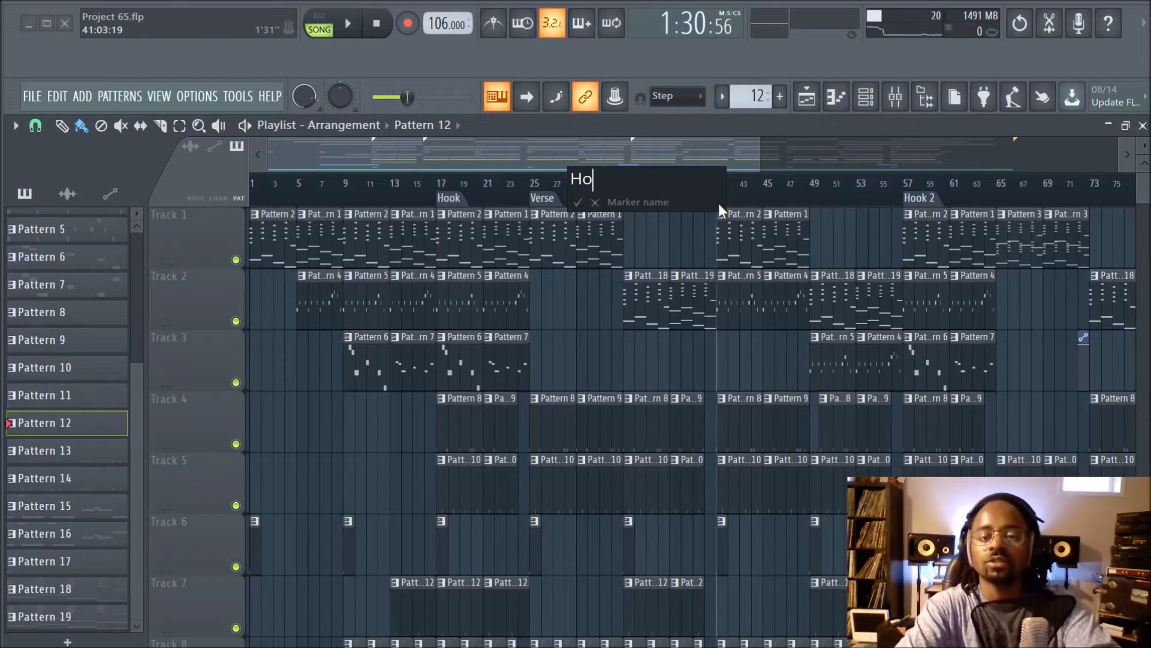
type("ok")
key("Return")
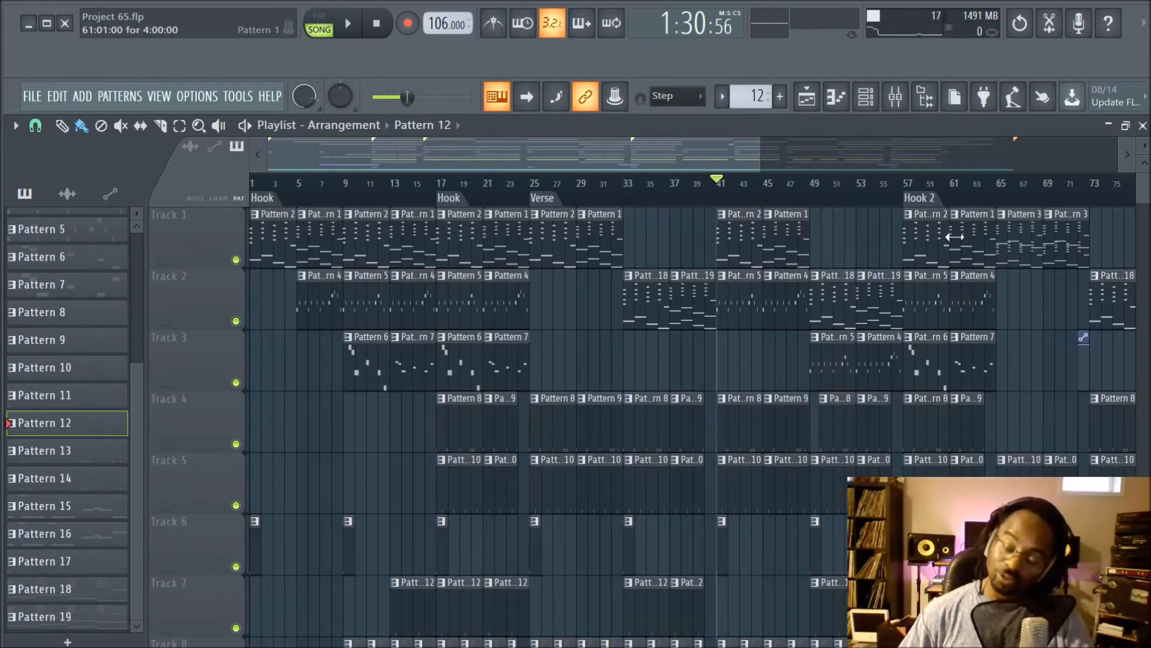
left_click(895, 199)
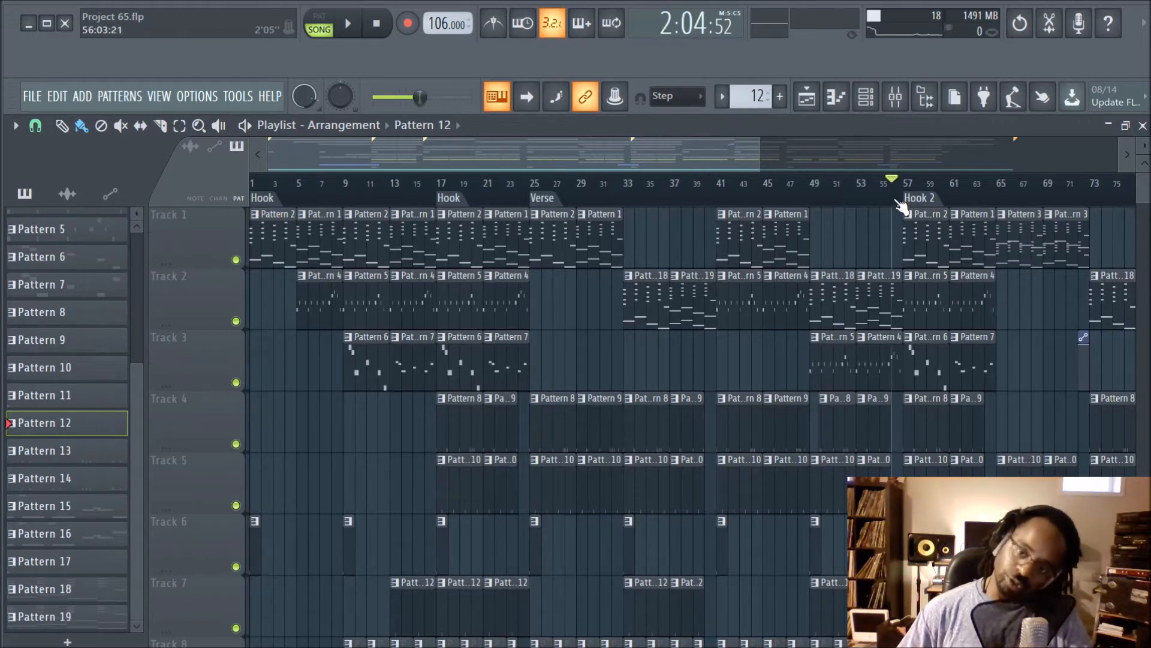
left_click(776, 182)
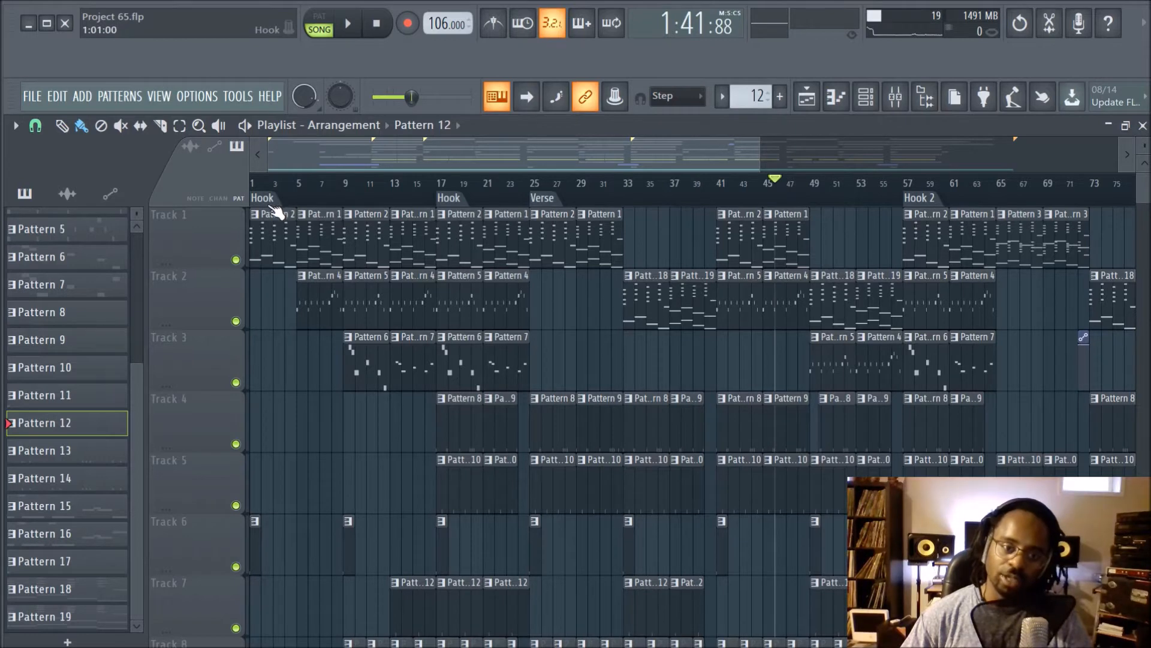
Move the first Hook marker from bar 1 to bar 5 and delete it.
key("space")
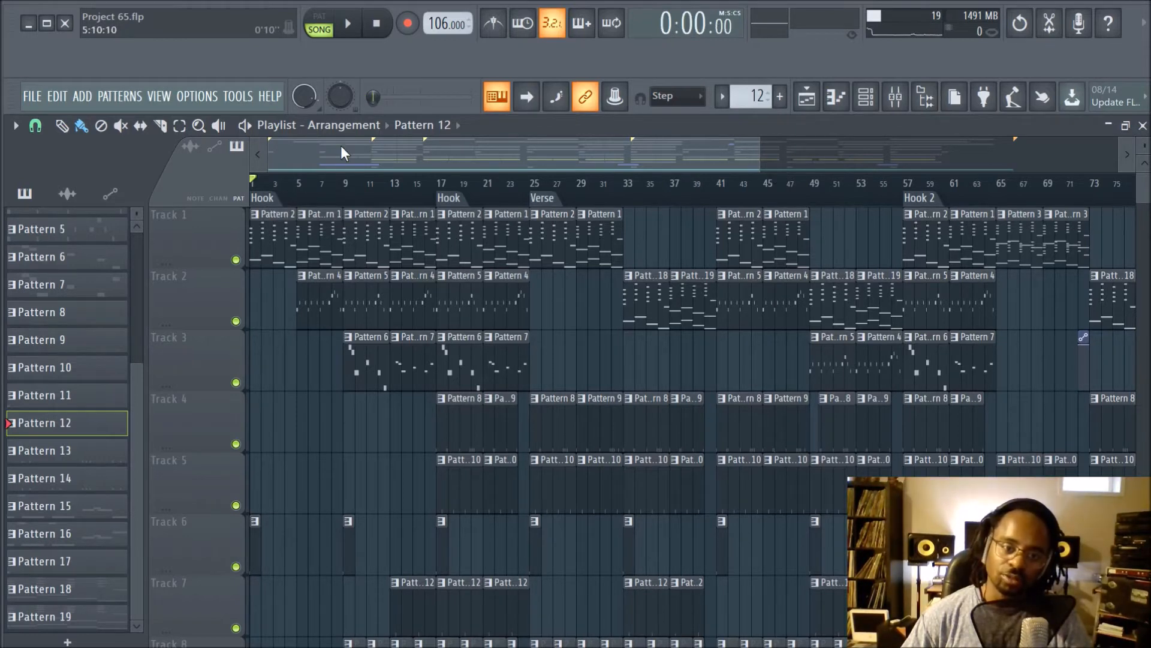
left_click_drag(255, 197, 302, 201)
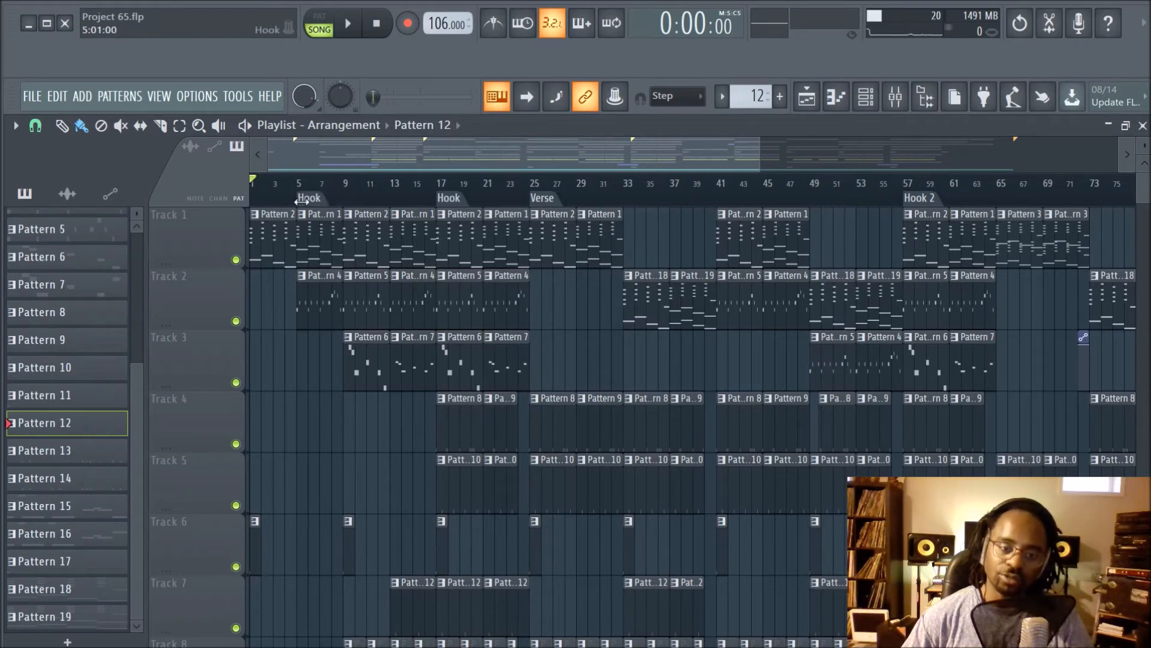
right_click(306, 198)
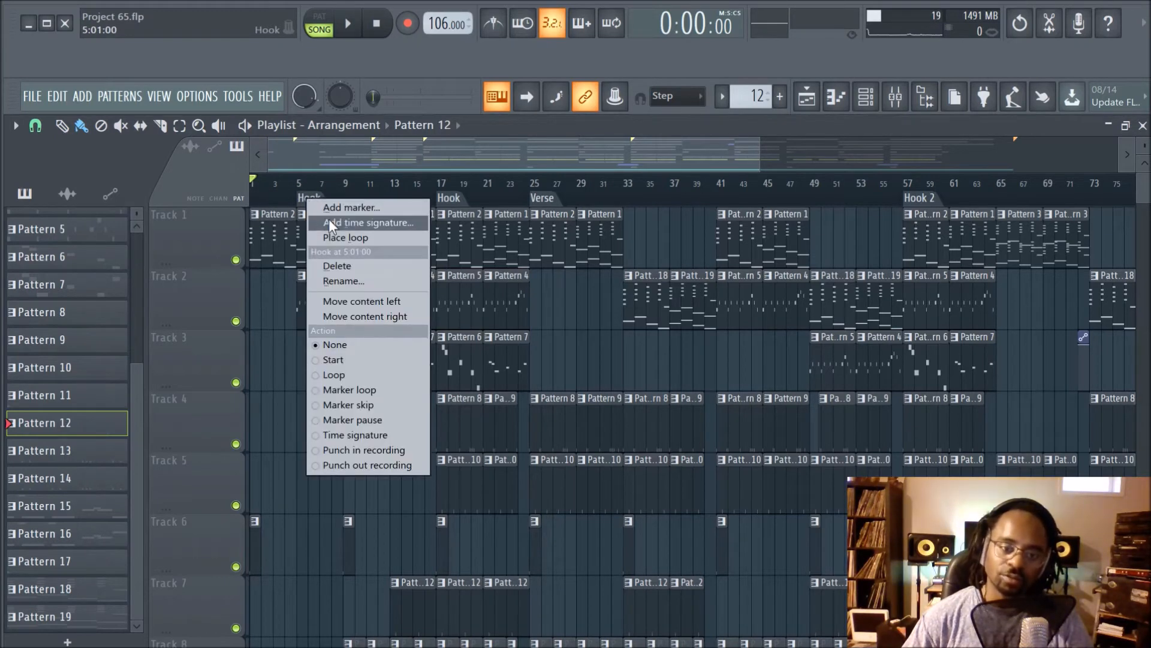
left_click(354, 265)
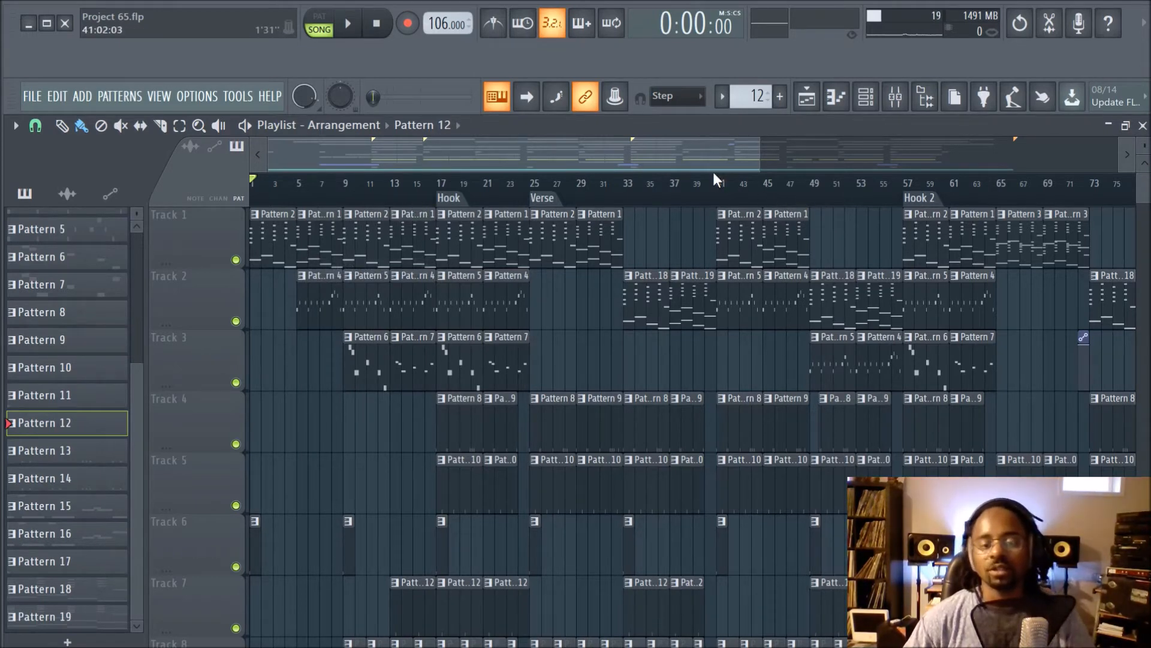
Delete the End marker at bar 116 of the Playlist.
scroll(711, 190, "down", 3)
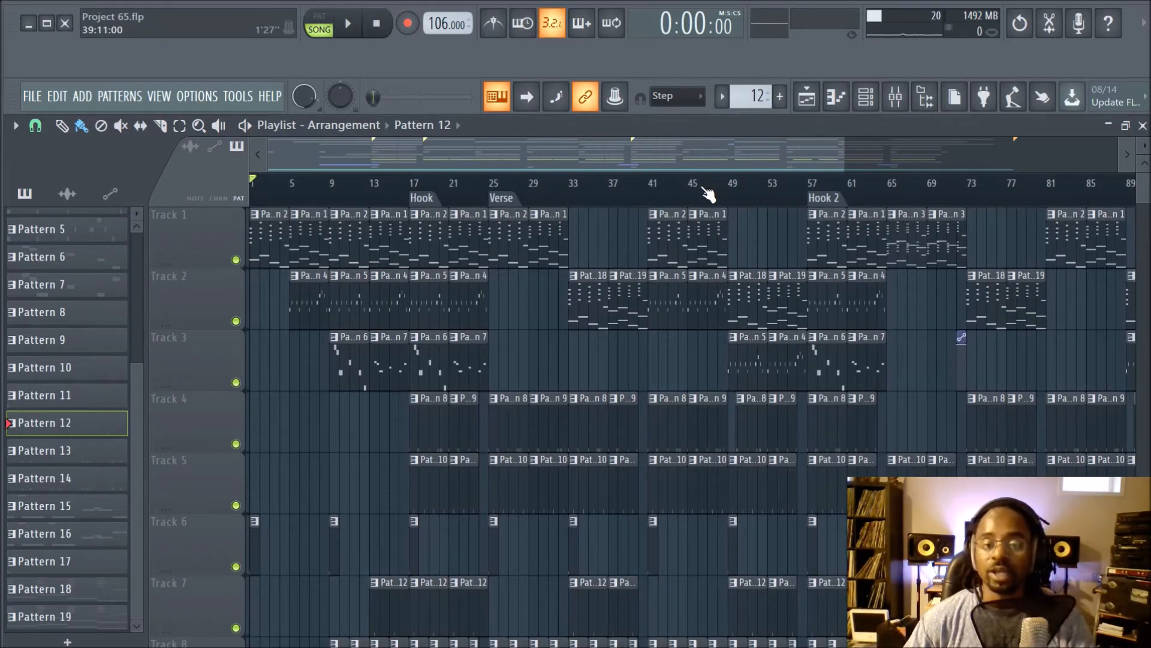
scroll(709, 194, "down", 2)
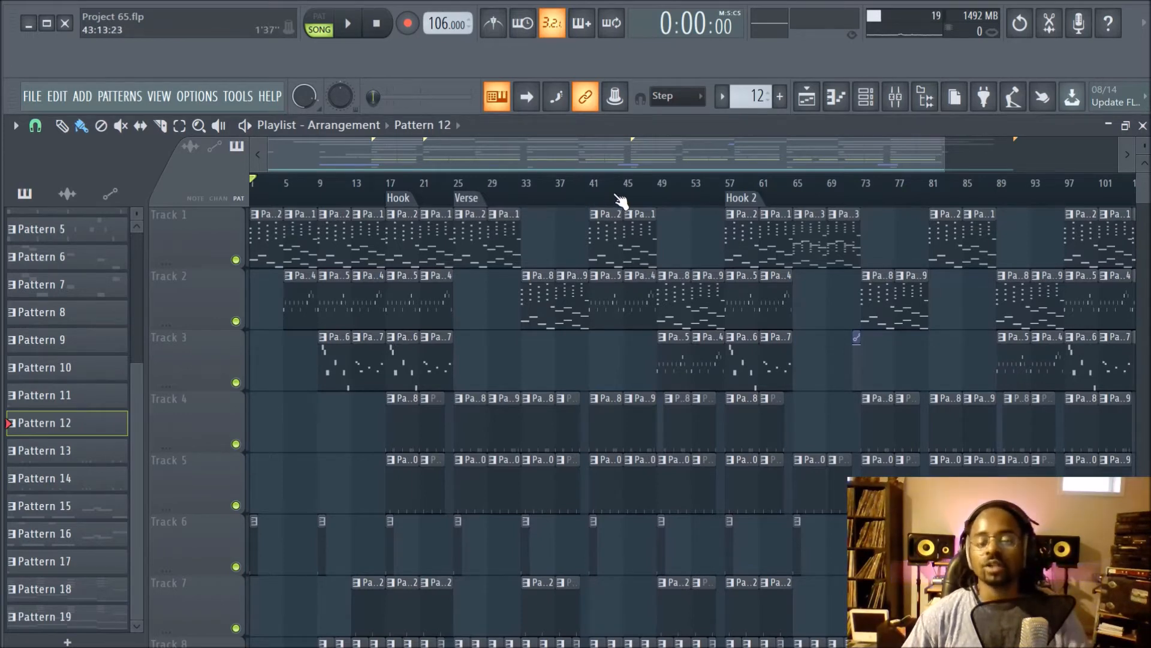
scroll(602, 158, "right", 3)
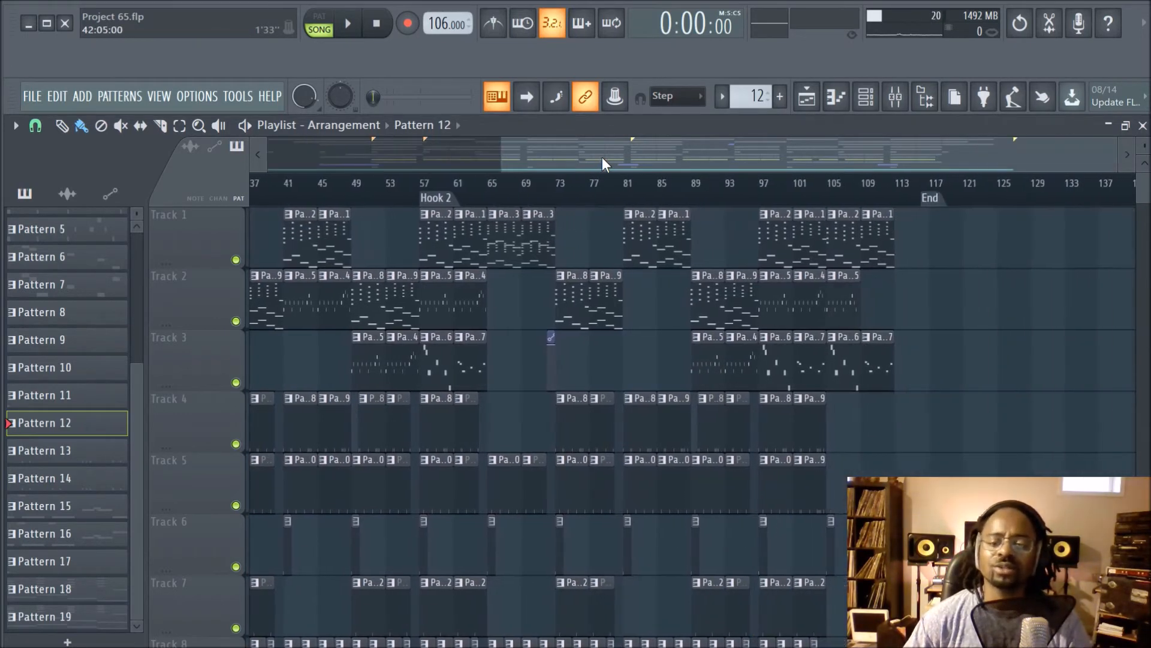
scroll(603, 159, "left", 1)
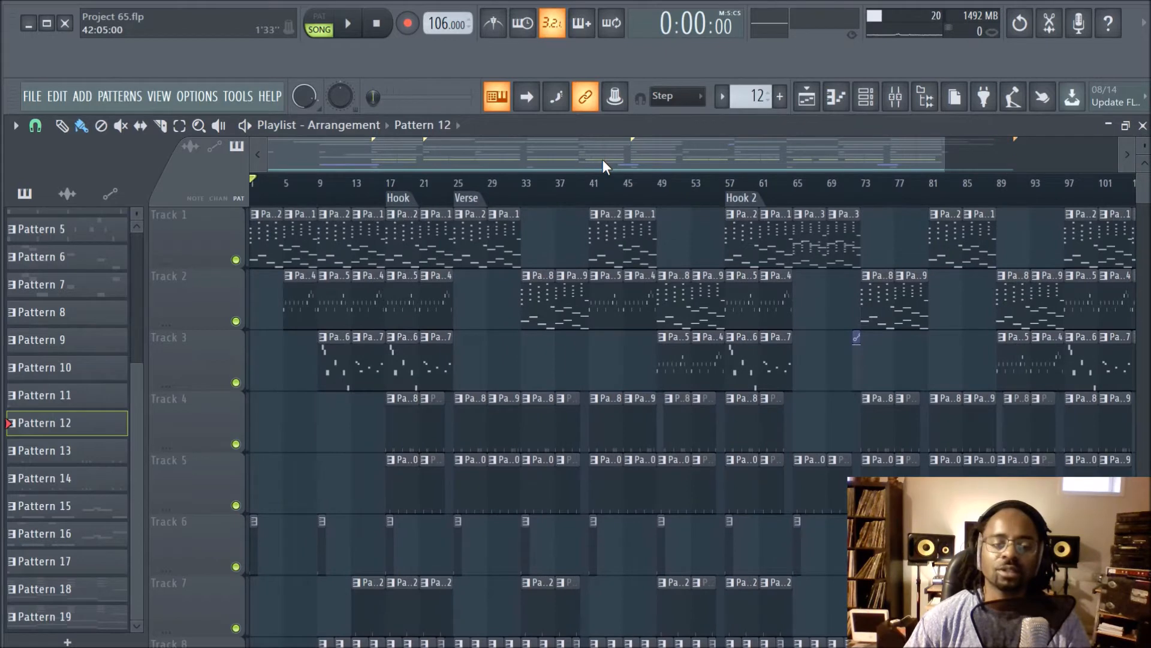
scroll(601, 161, "right", 8)
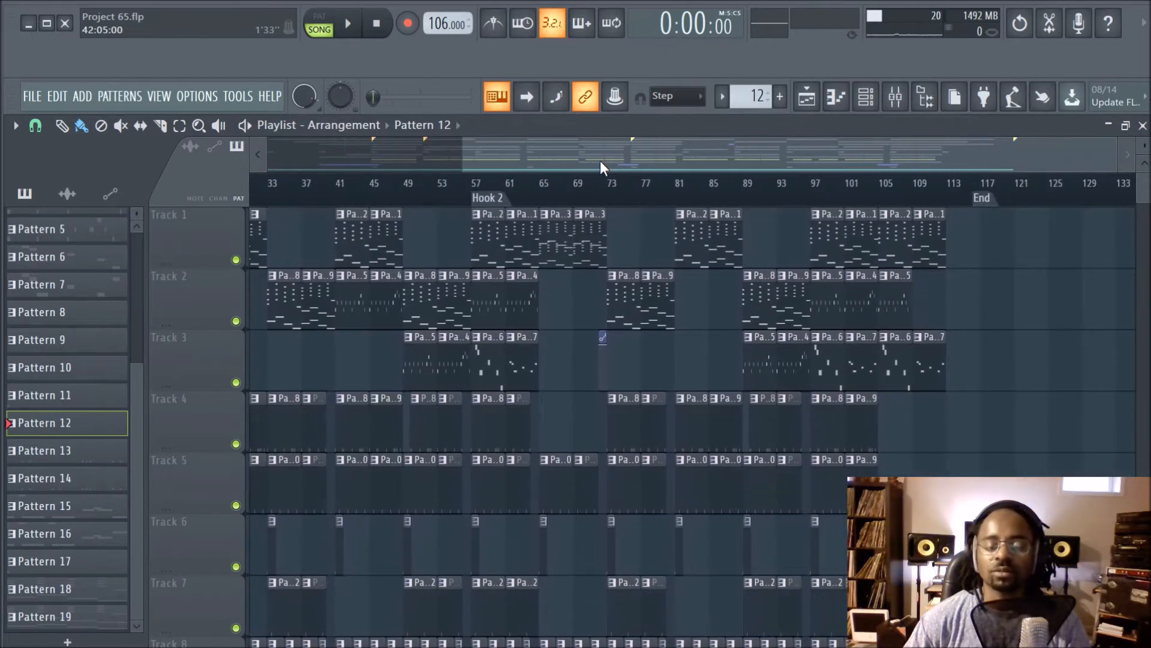
left_click(906, 192)
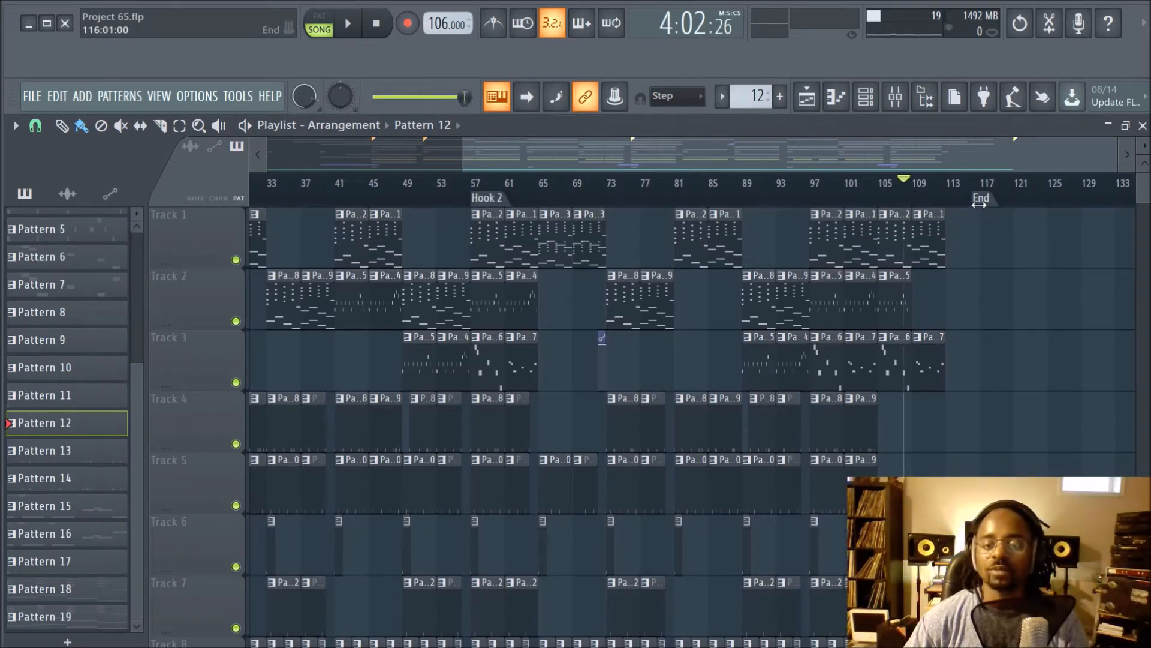
scroll(986, 204, "up", 6)
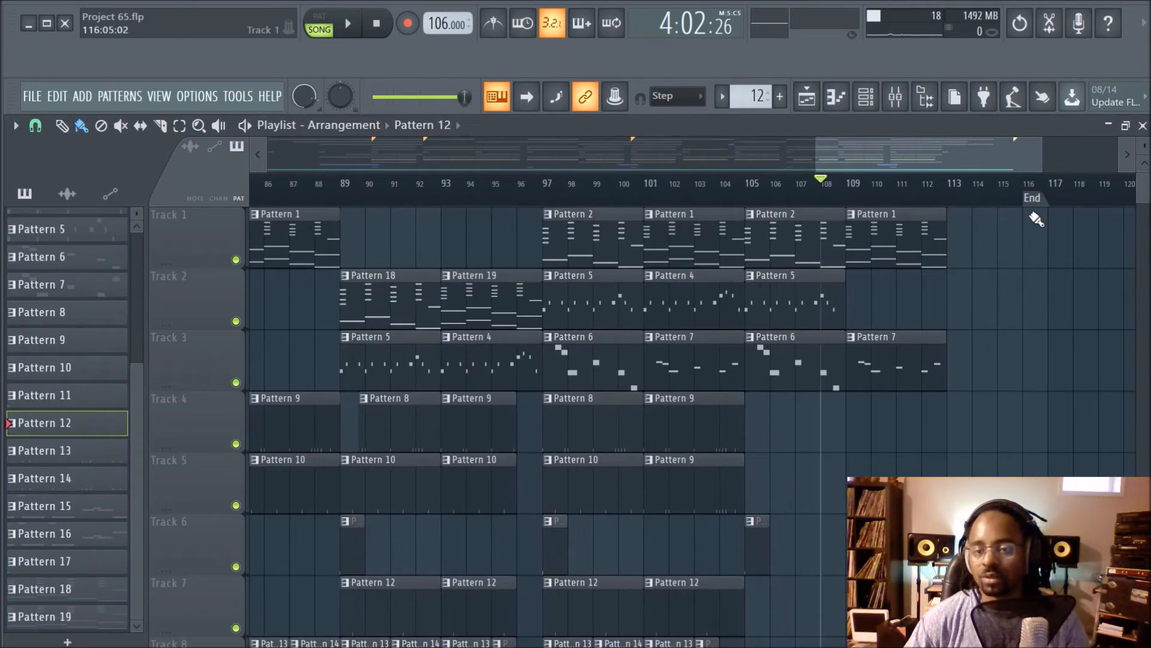
right_click(1029, 200)
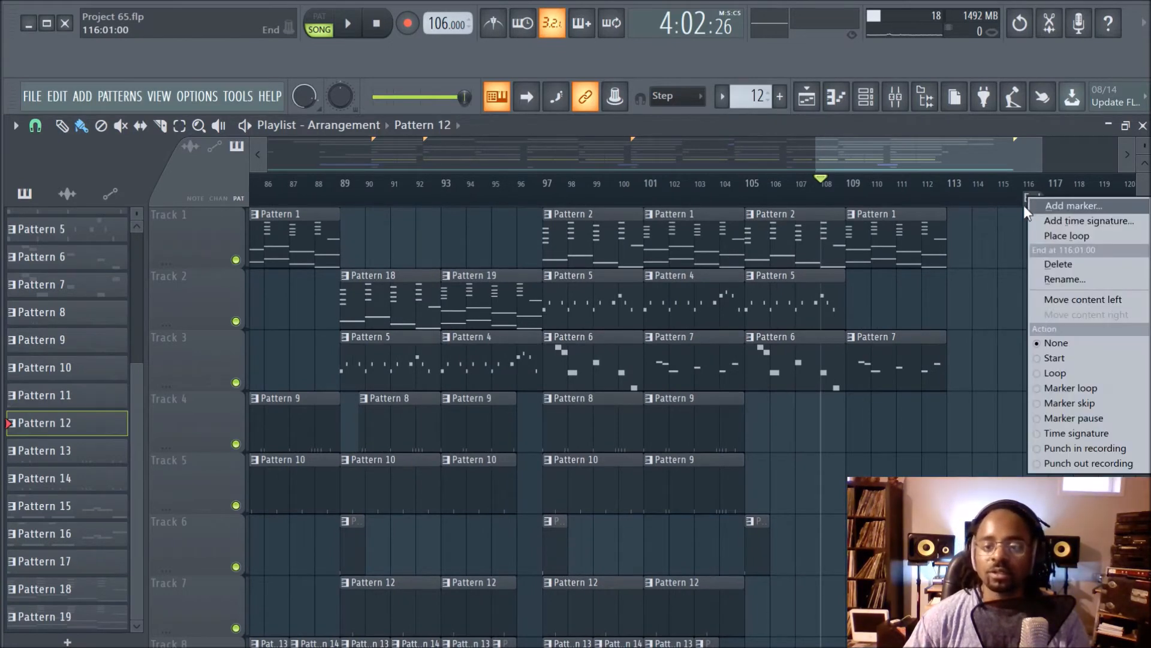
left_click(1067, 264)
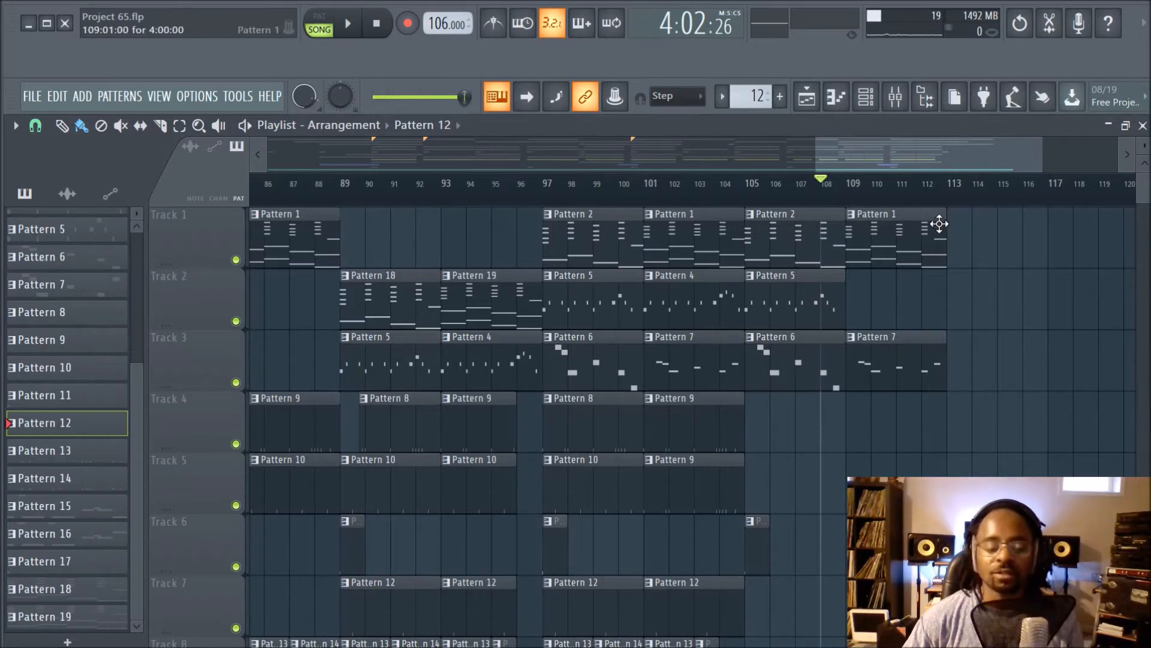
Play the arrangement's ending from about bar 111 and examine where the clips stop across the lower tracks, including the Master - Volume automation.
left_click(896, 192)
key("space")
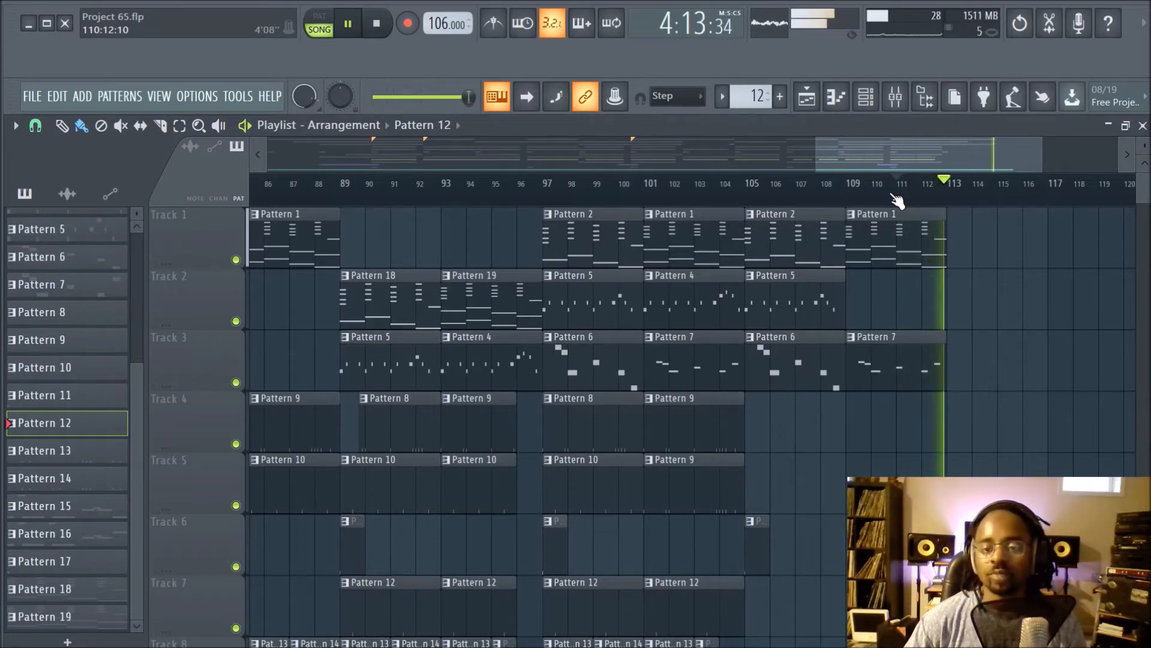
scroll(897, 199, "down", 3)
scroll(978, 271, "down", 3)
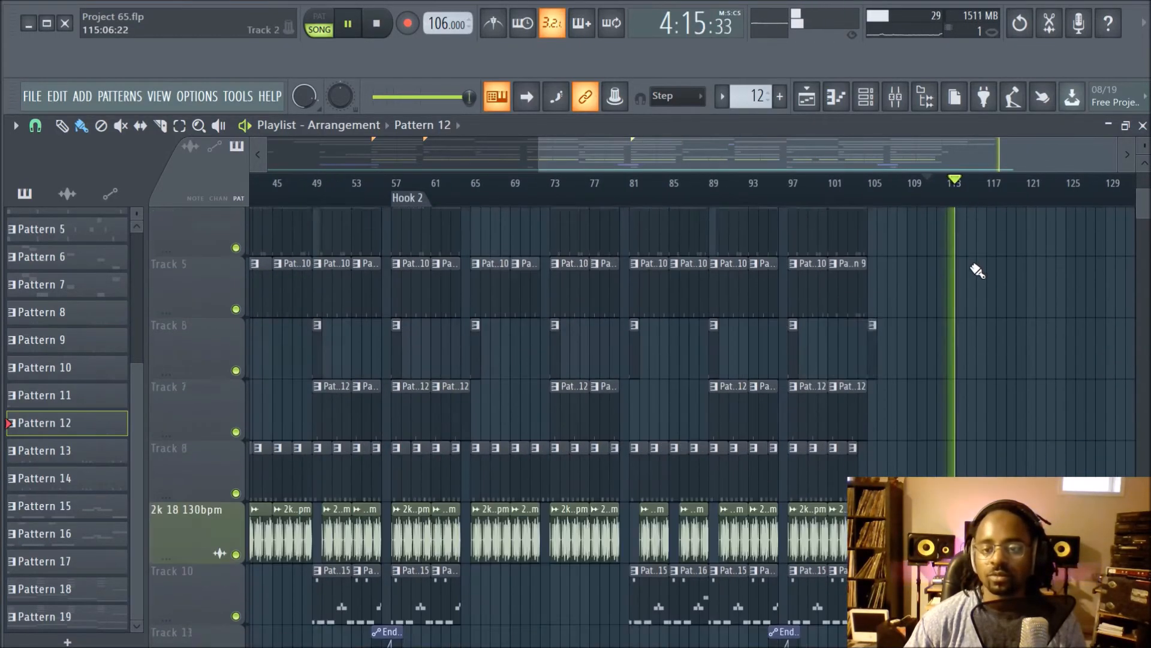
scroll(978, 271, "down", 5)
scroll(897, 272, "up", 3)
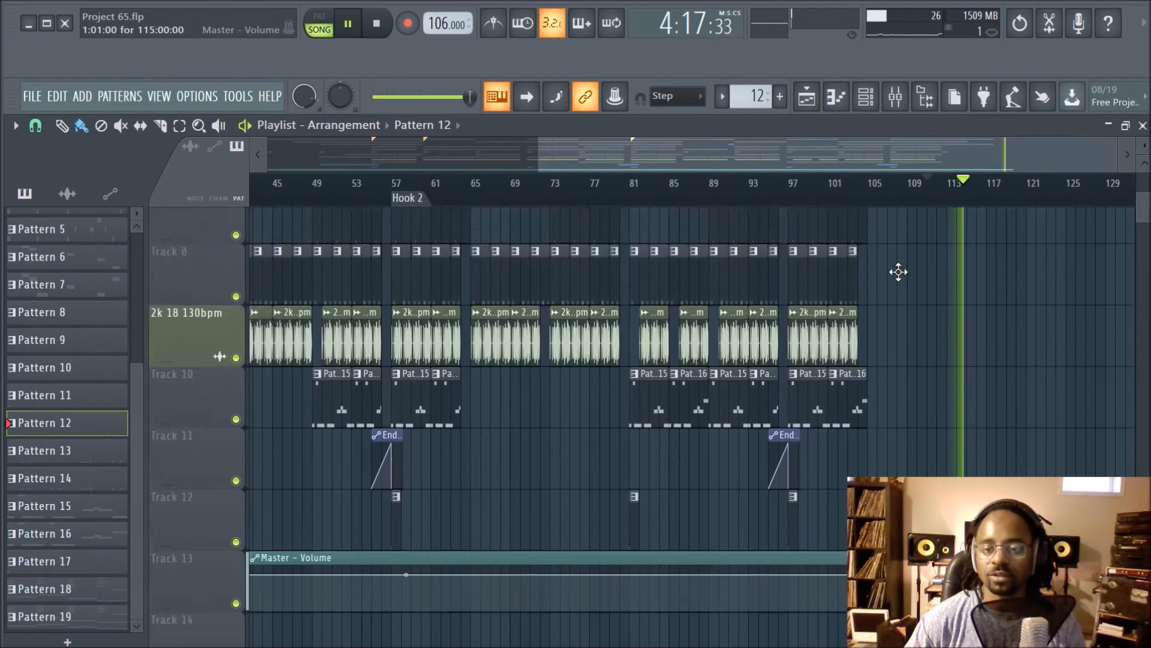
scroll(897, 272, "up", 4)
scroll(936, 244, "down", 2)
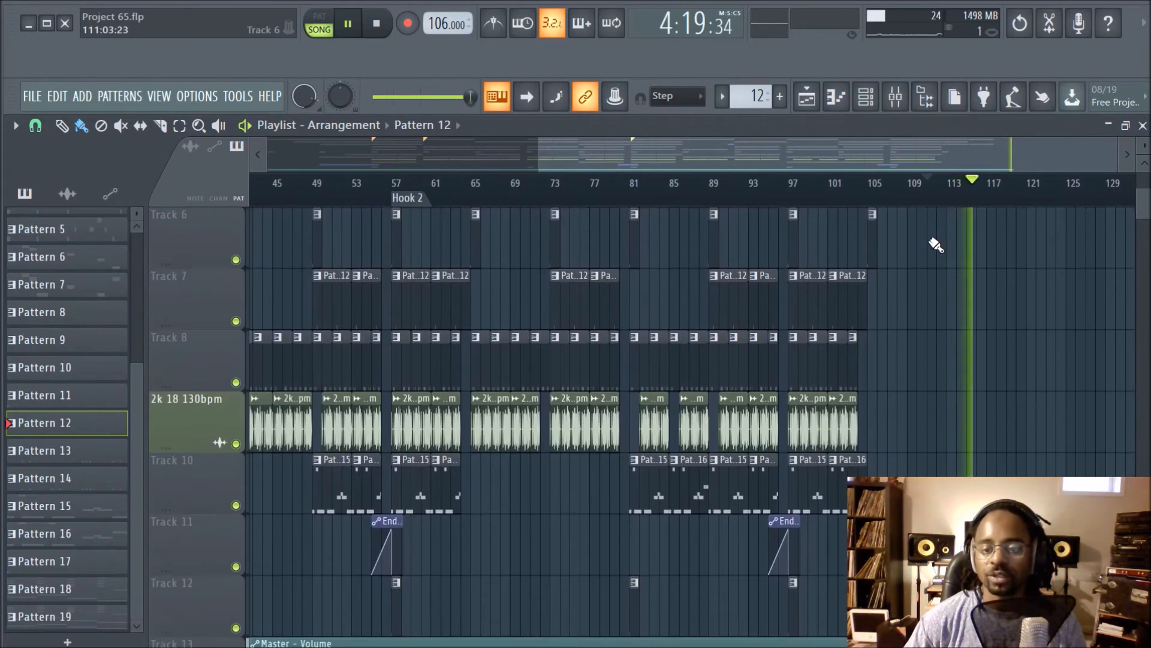
scroll(936, 244, "down", 3)
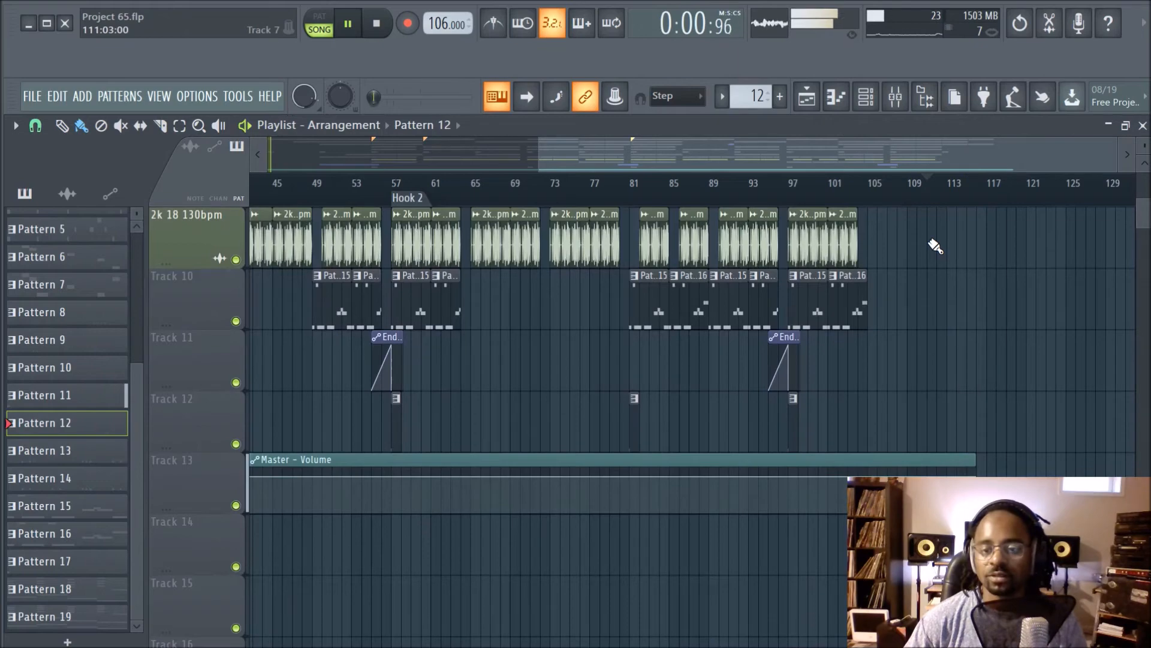
scroll(936, 245, "up", 8)
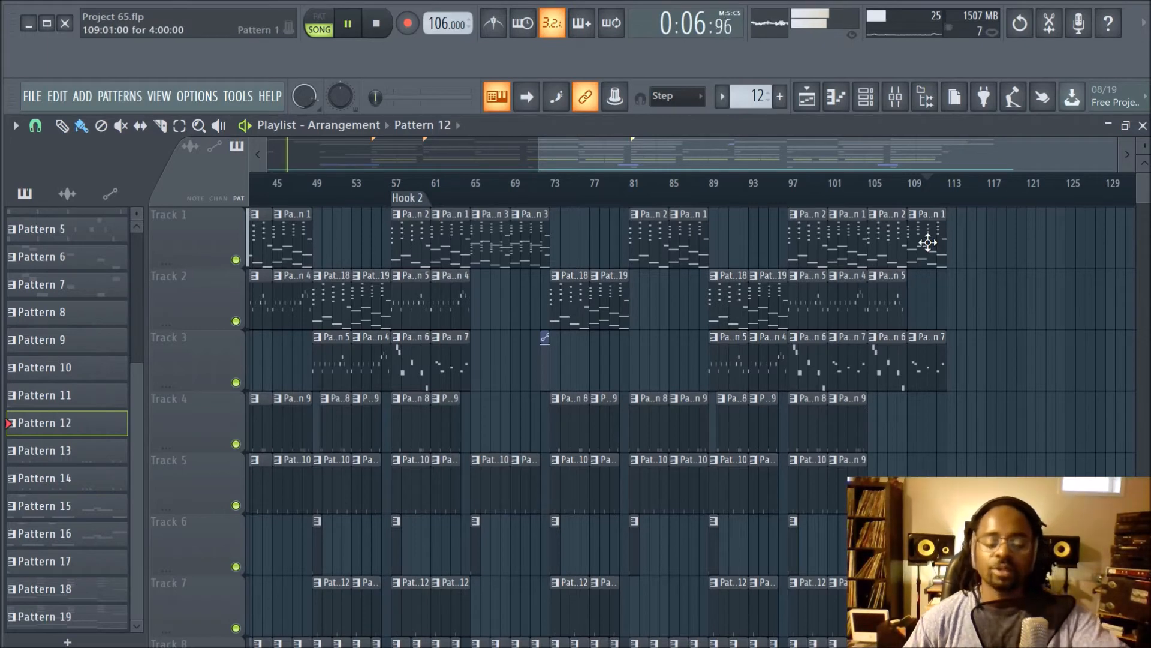
key("space")
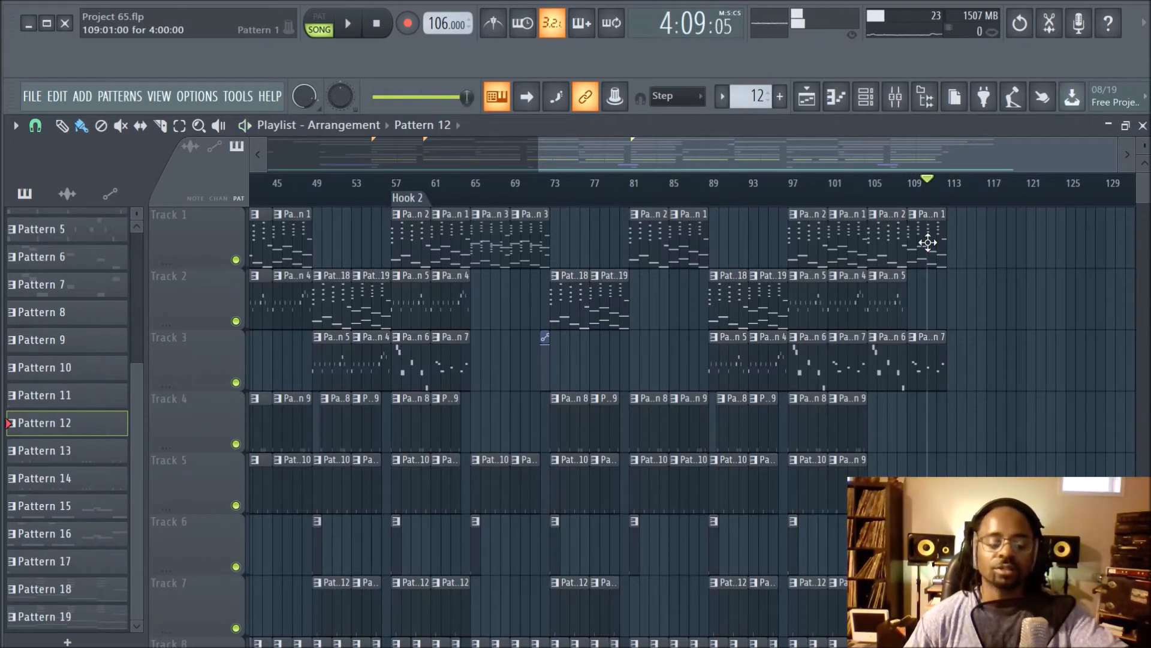
Undo the deletion of the End marker at bar 116.
key("ctrl+z")
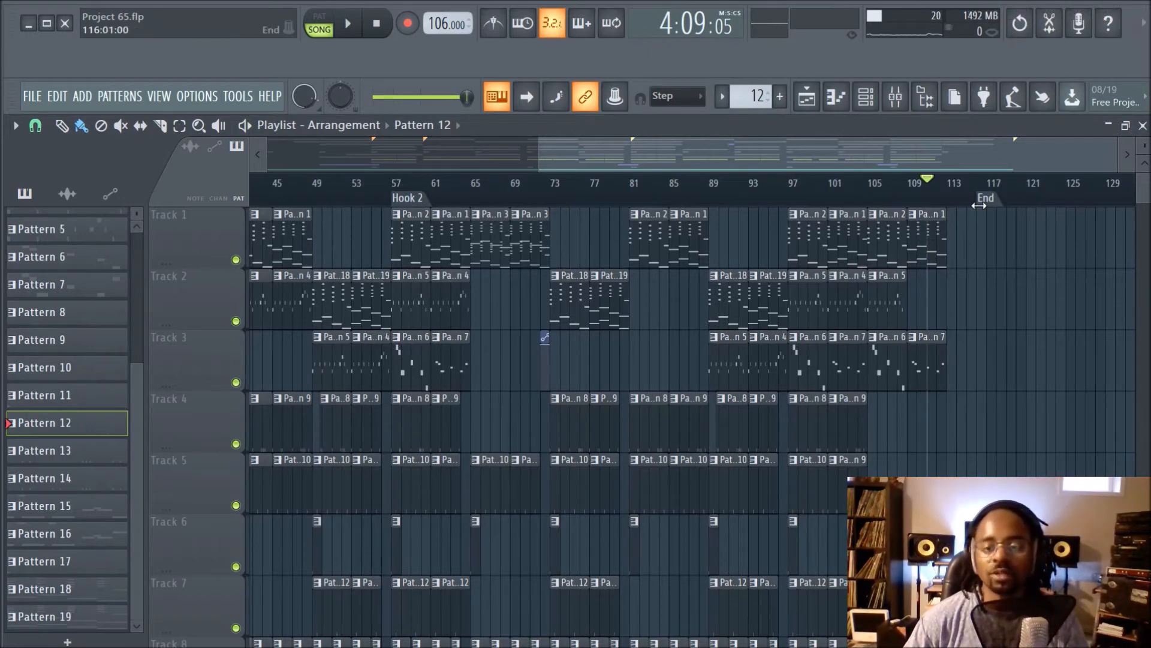
scroll(979, 206, "up", 6)
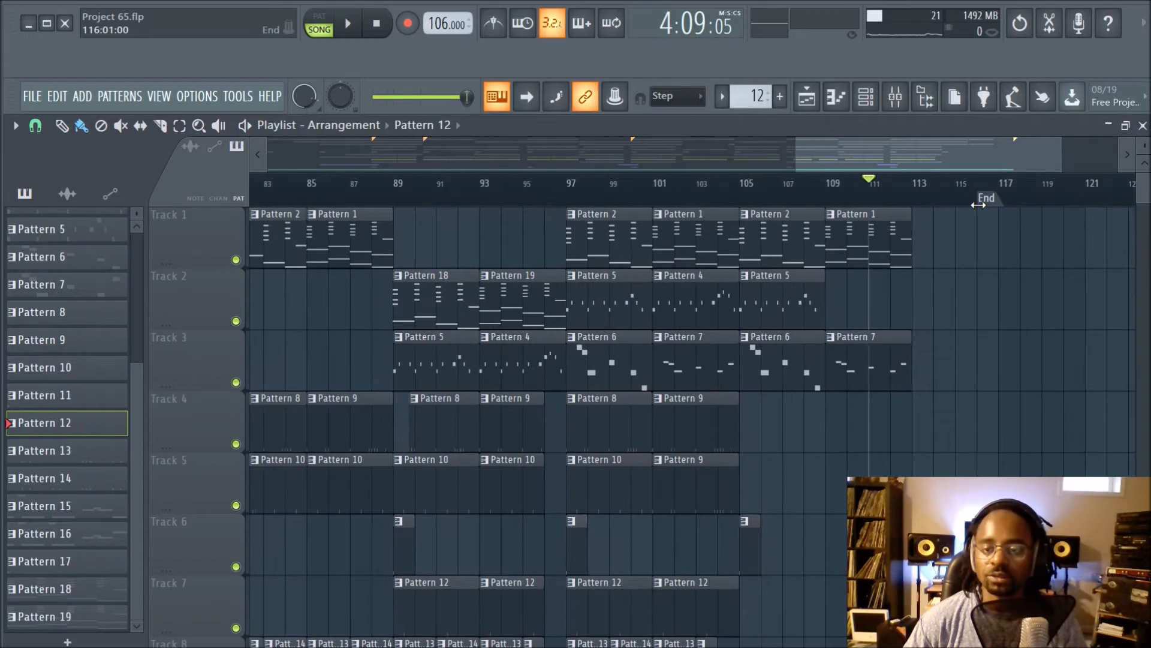
scroll(985, 215, "down", 4)
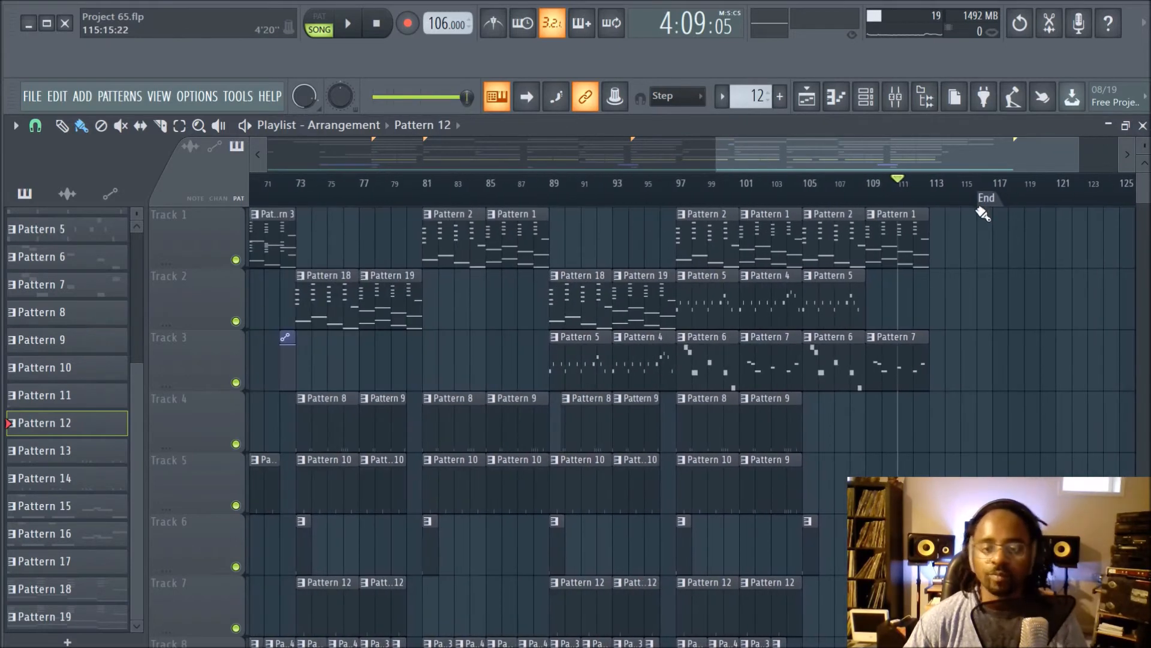
right_click(942, 200)
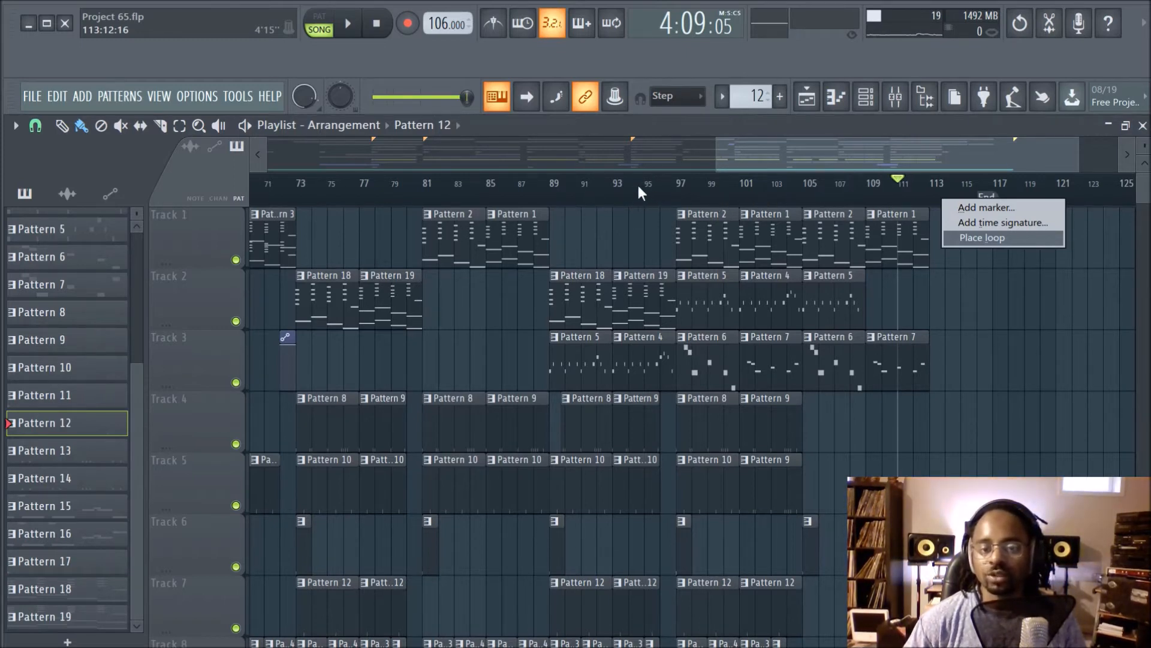
right_click(822, 201)
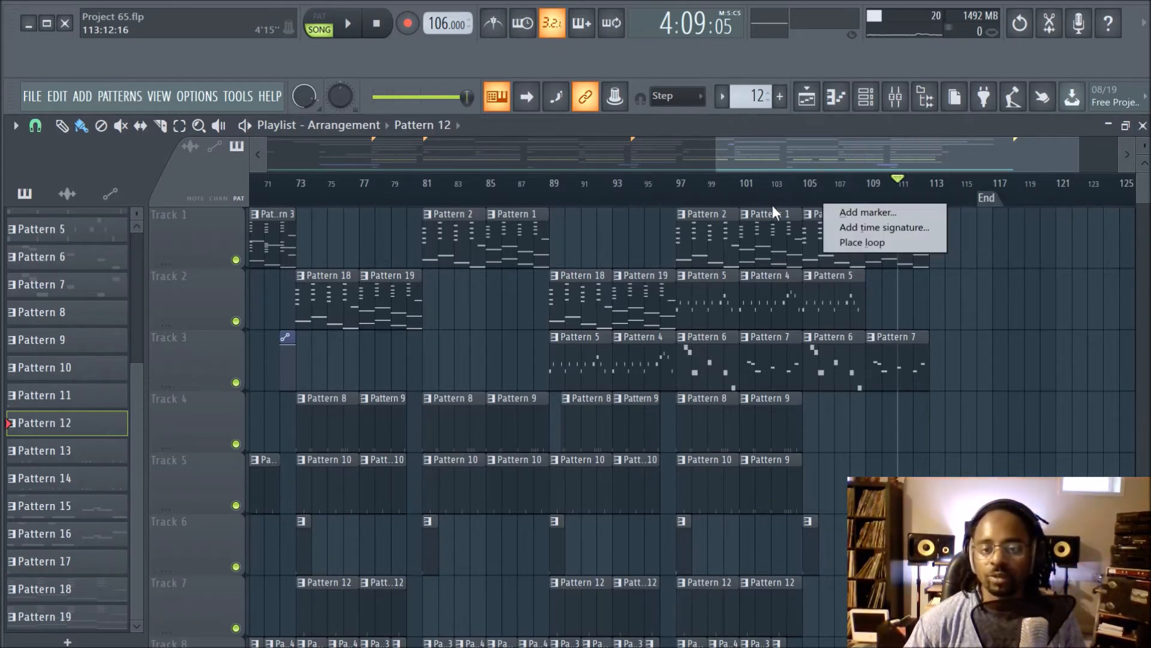
right_click(602, 192)
right_click(538, 192)
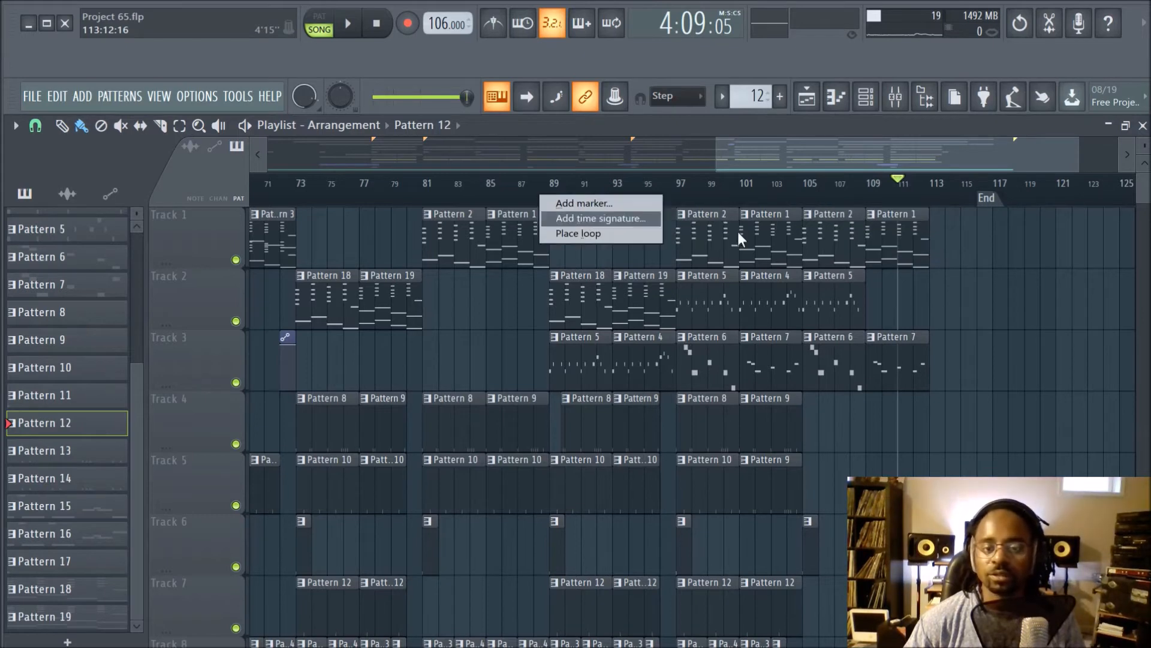
left_click(1005, 258)
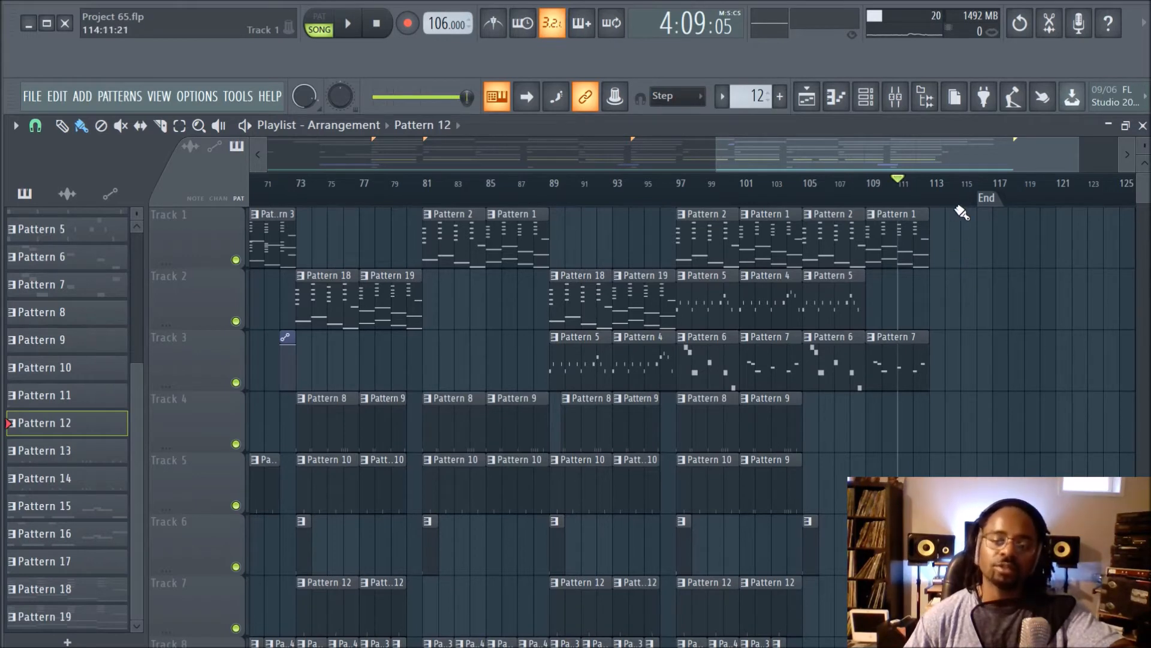
Play from about bar 111 past the last clips towards the End marker, and stop playback.
scroll(950, 207, "up", 5)
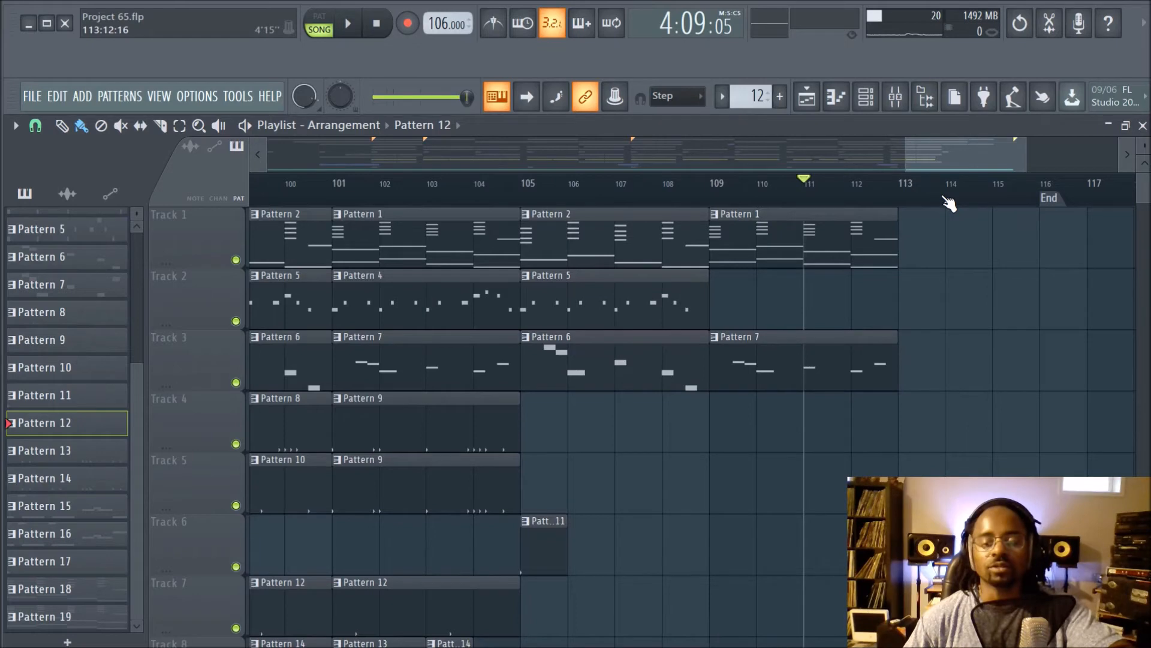
key("space")
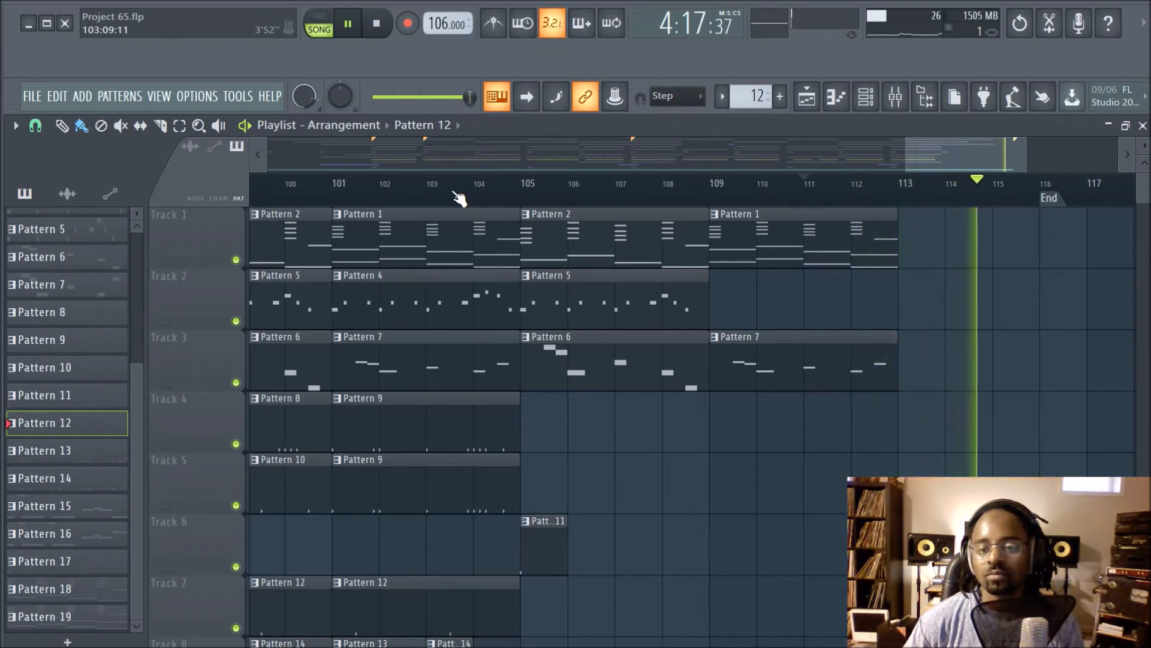
key("space")
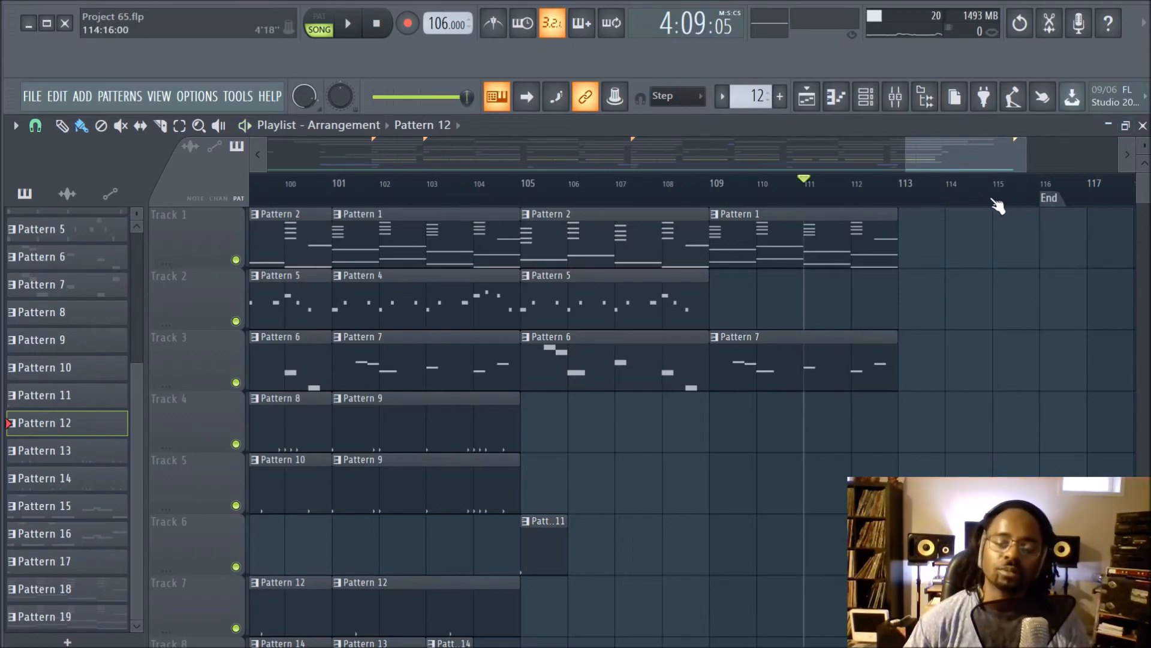
Examine where the Master - Volume automation clip on Track 13 ends relative to the End marker.
scroll(996, 206, "down", 3)
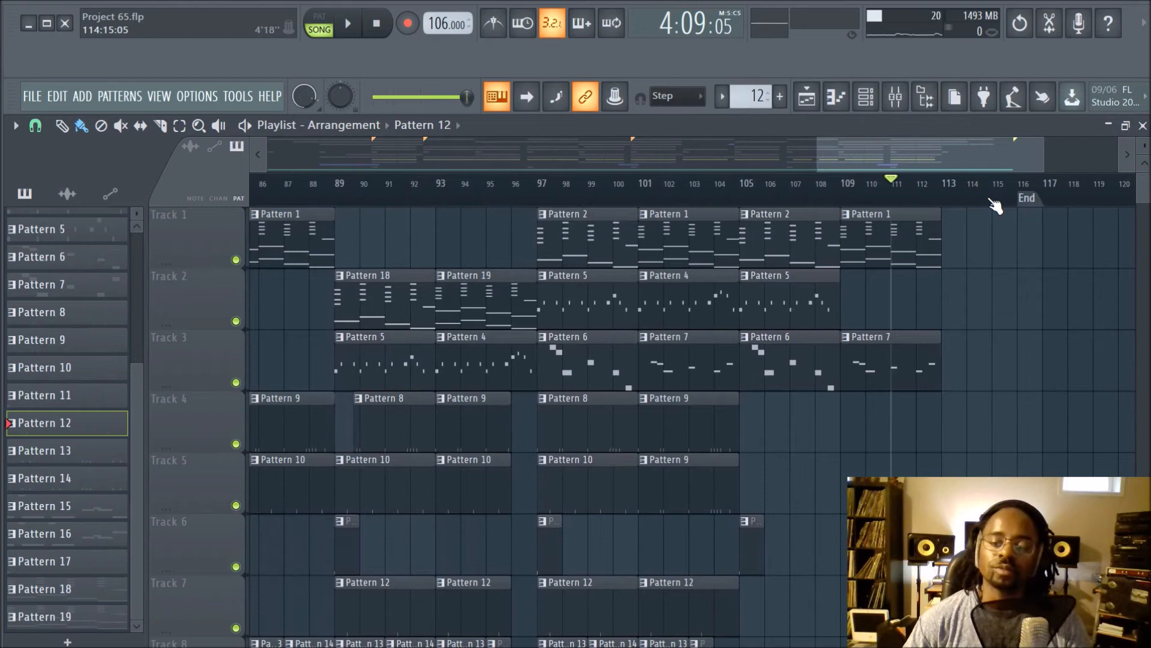
scroll(996, 206, "down", 1)
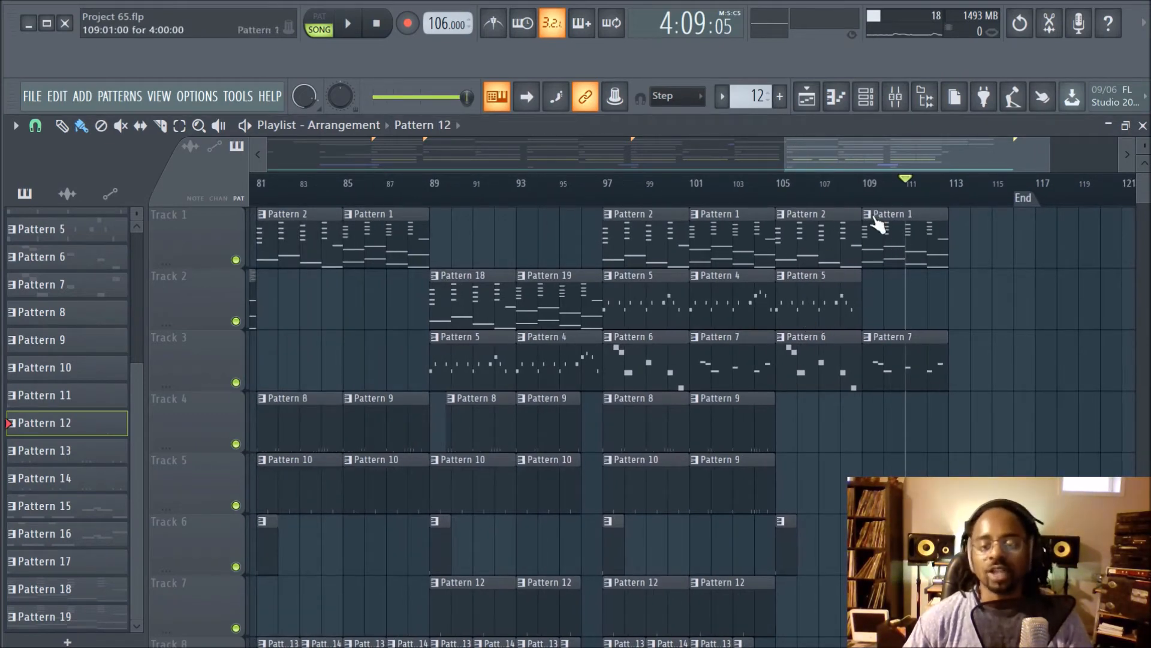
scroll(944, 199, "down", 2)
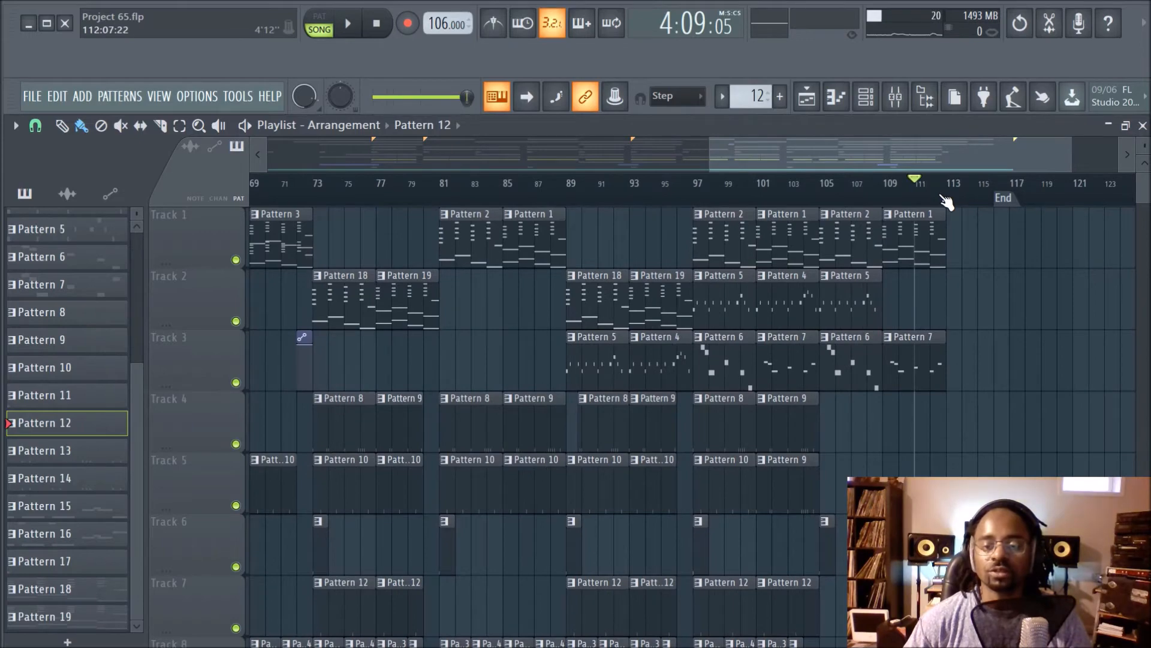
scroll(946, 202, "down", 2)
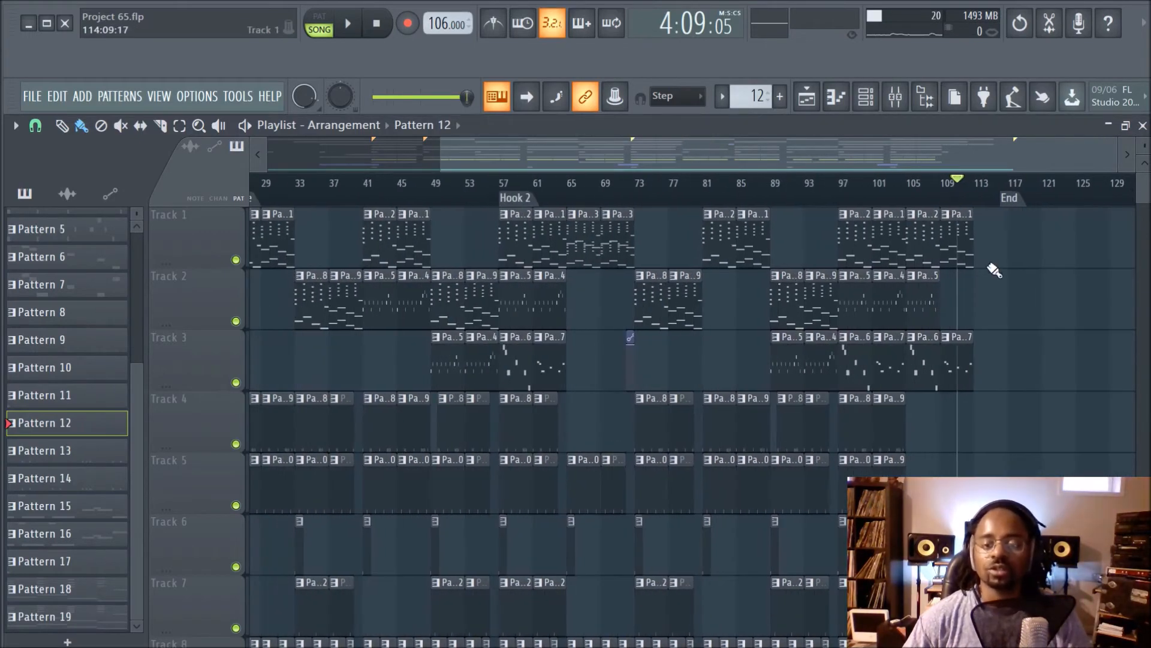
scroll(993, 267, "down", 6)
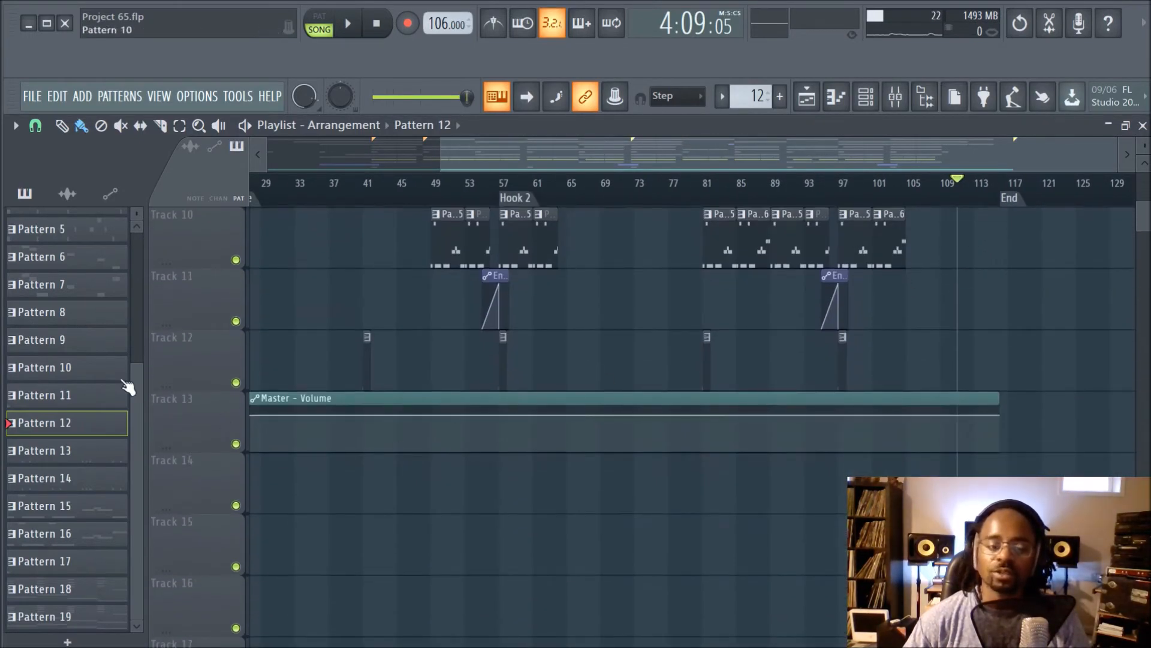
Delete the Master - Volume automation clip from Track 13 in the Playlist.
scroll(226, 453, "down", 1)
scroll(225, 453, "down", 2)
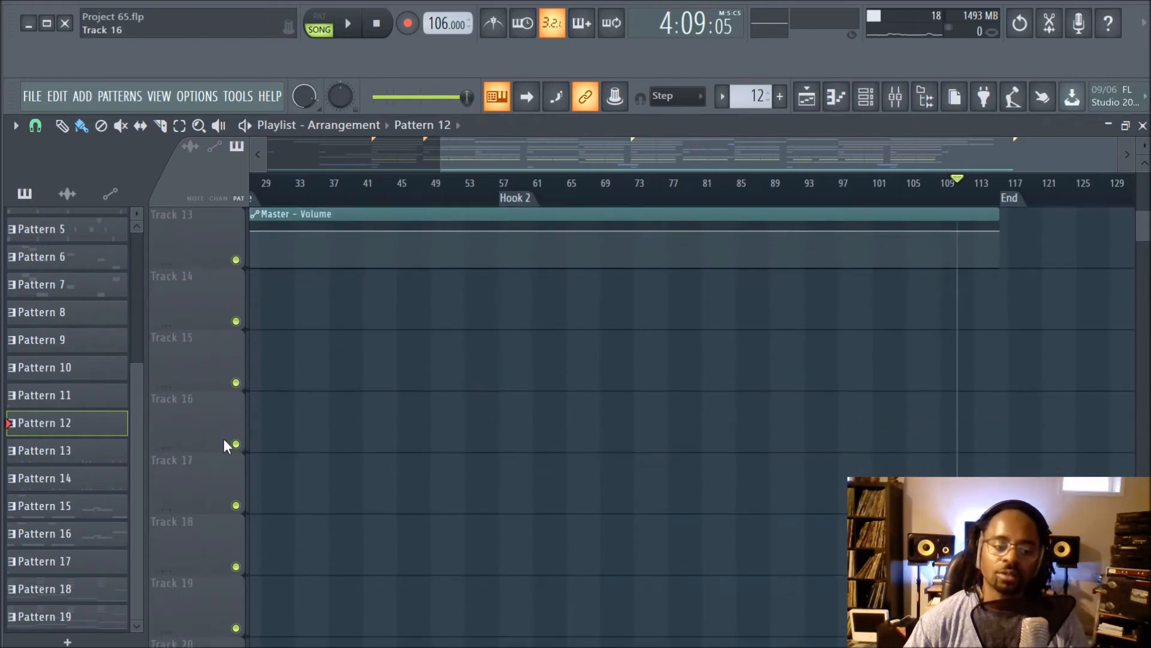
left_click_drag(1144, 144, 1148, 163)
scroll(1035, 298, "up", 2)
scroll(360, 367, "down", 1)
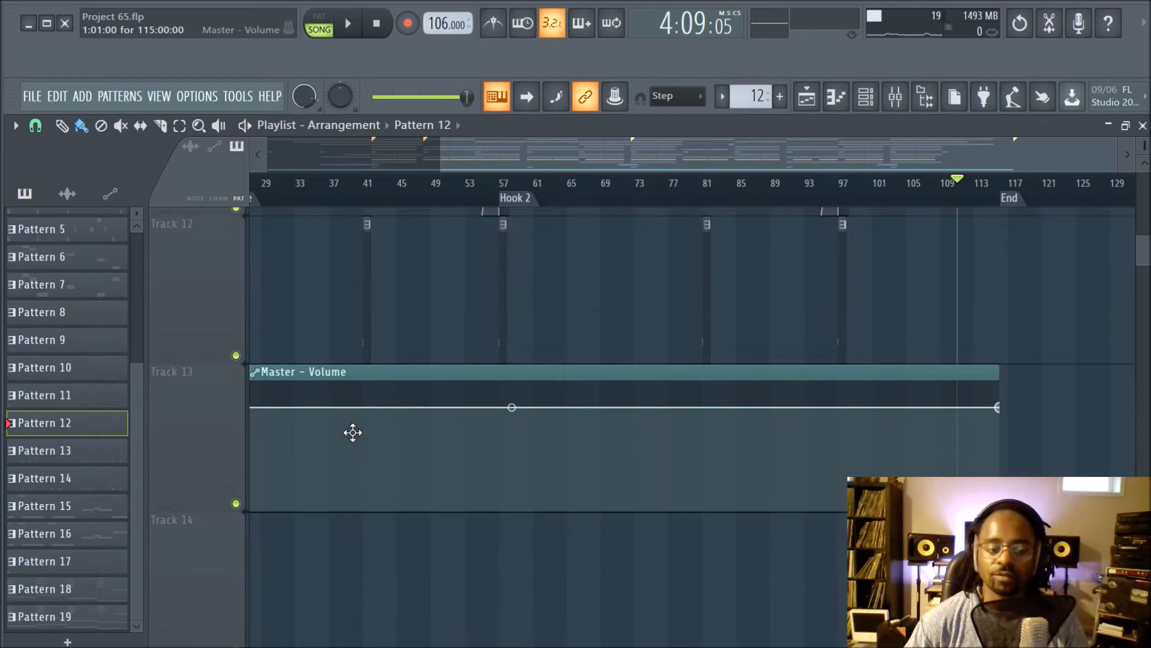
right_click(370, 364)
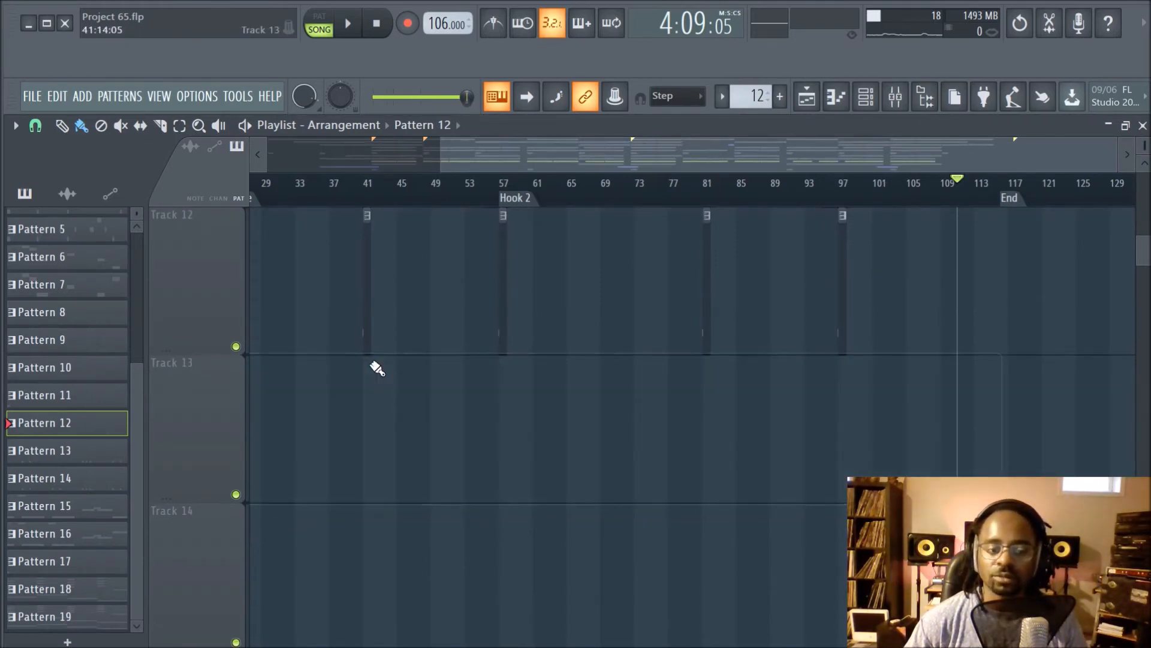
Create a new automation clip for the Master mixer track's volume fader and return to the Playlist.
left_click(896, 99)
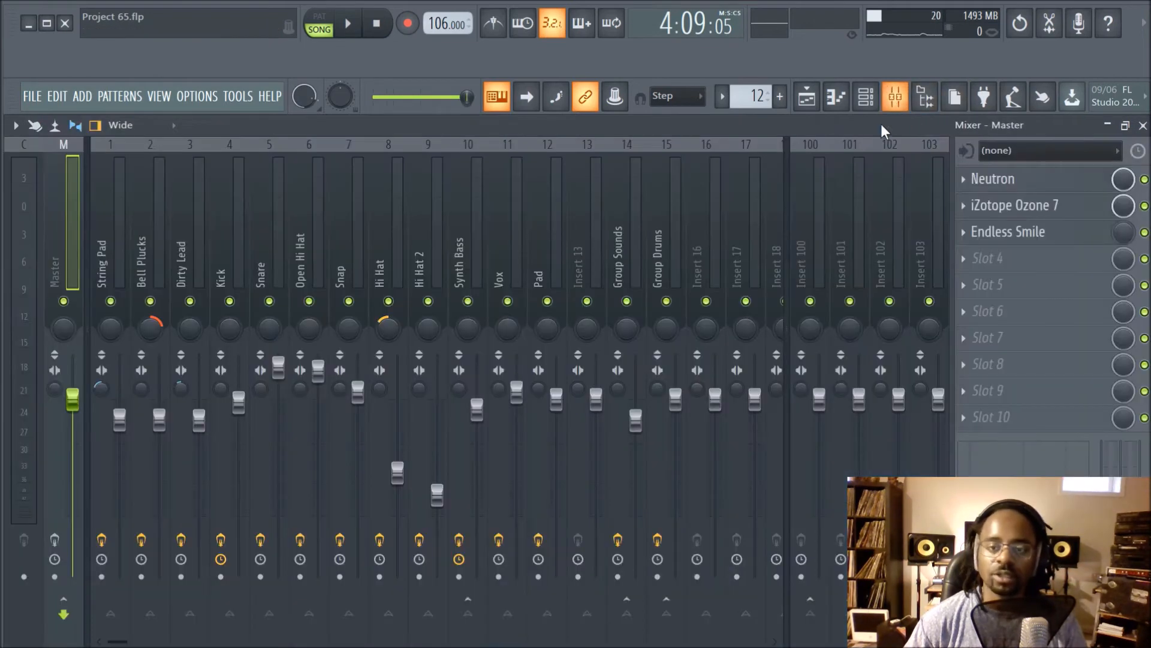
right_click(72, 400)
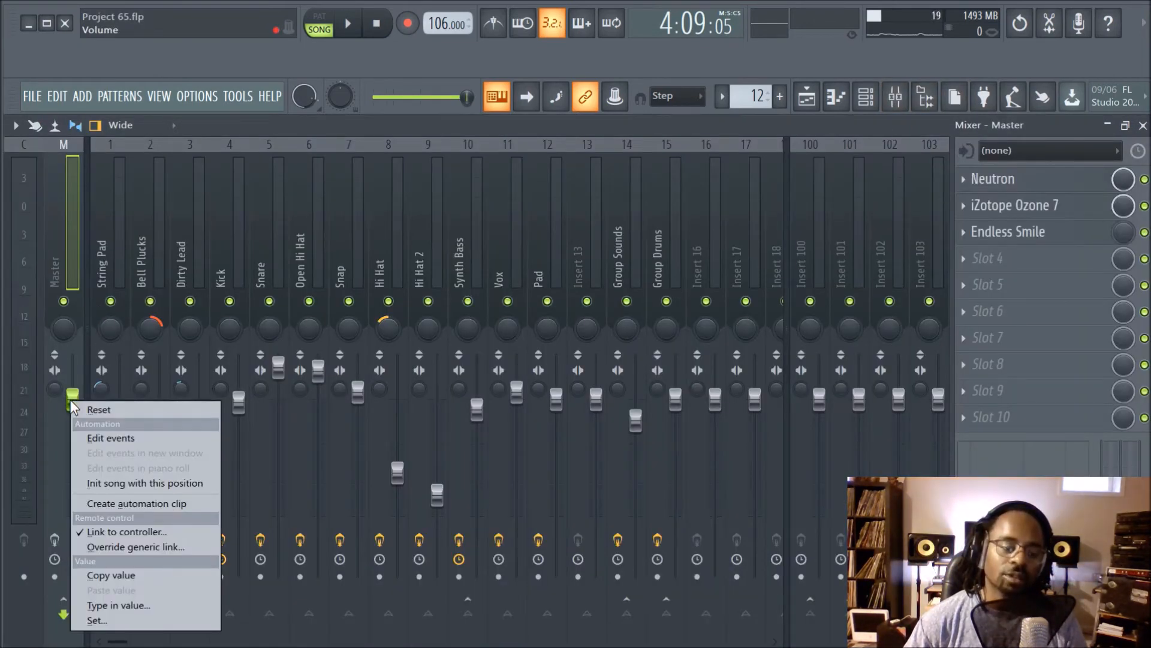
left_click(125, 504)
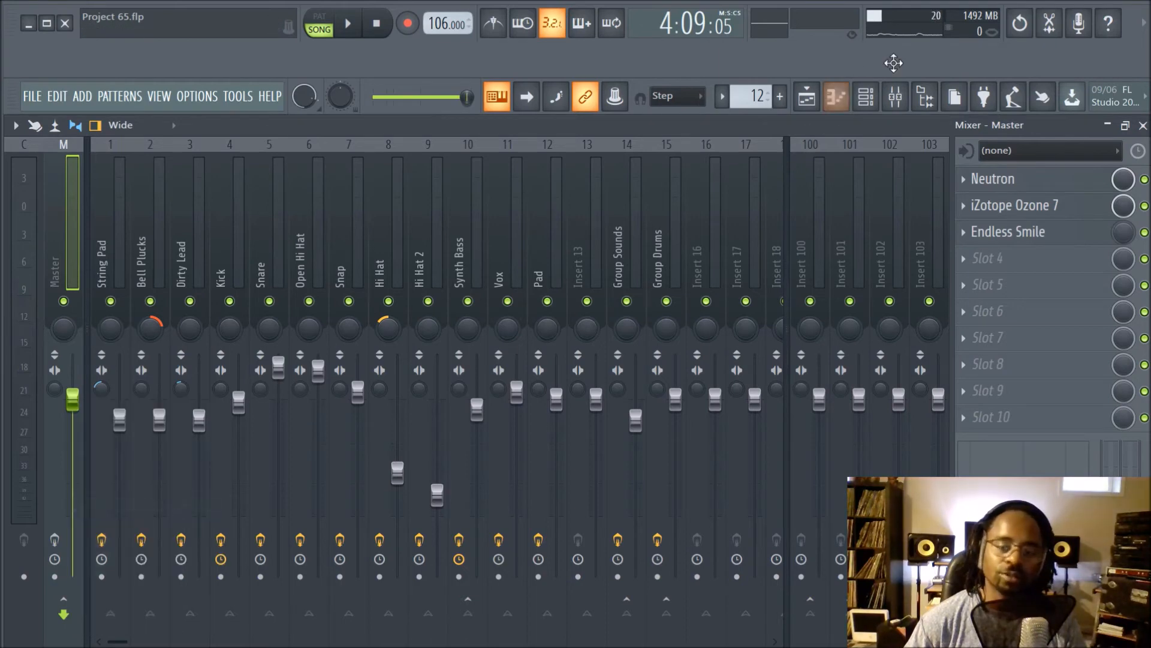
left_click(807, 106)
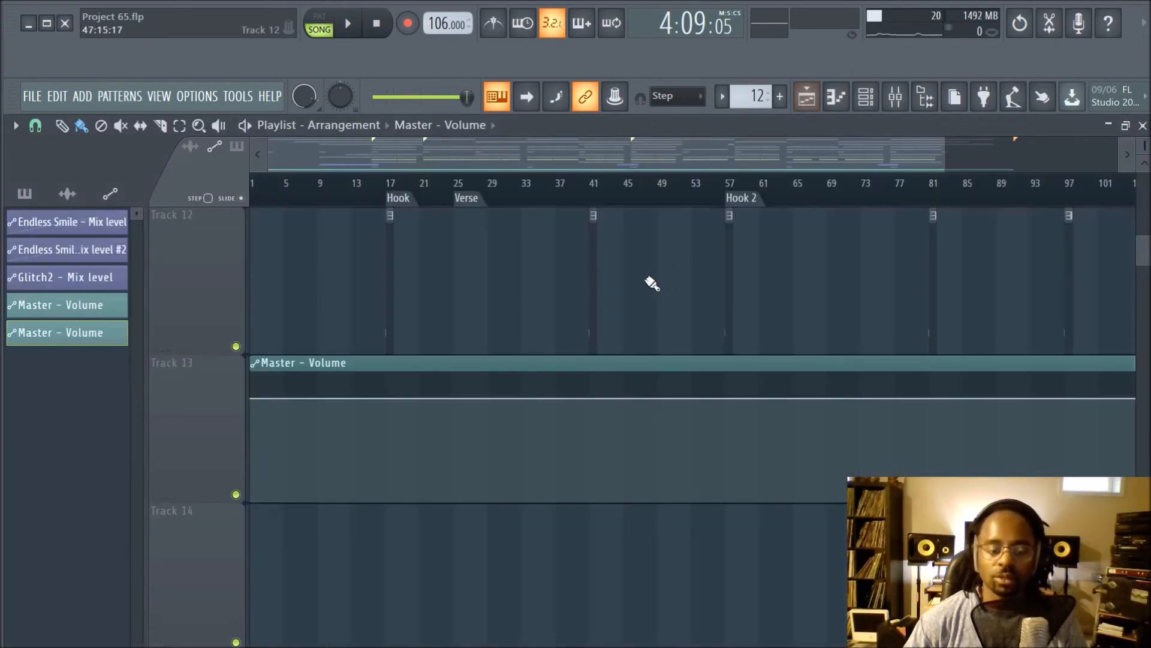
scroll(630, 190, "down", 2)
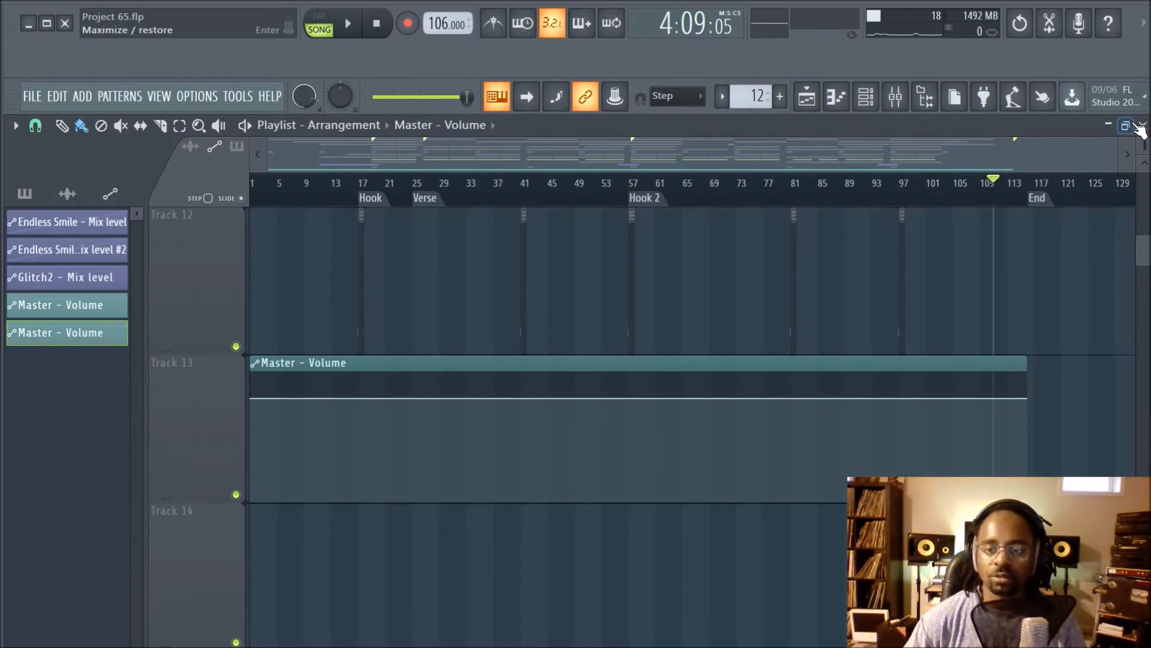
left_click_drag(1145, 146, 1144, 133)
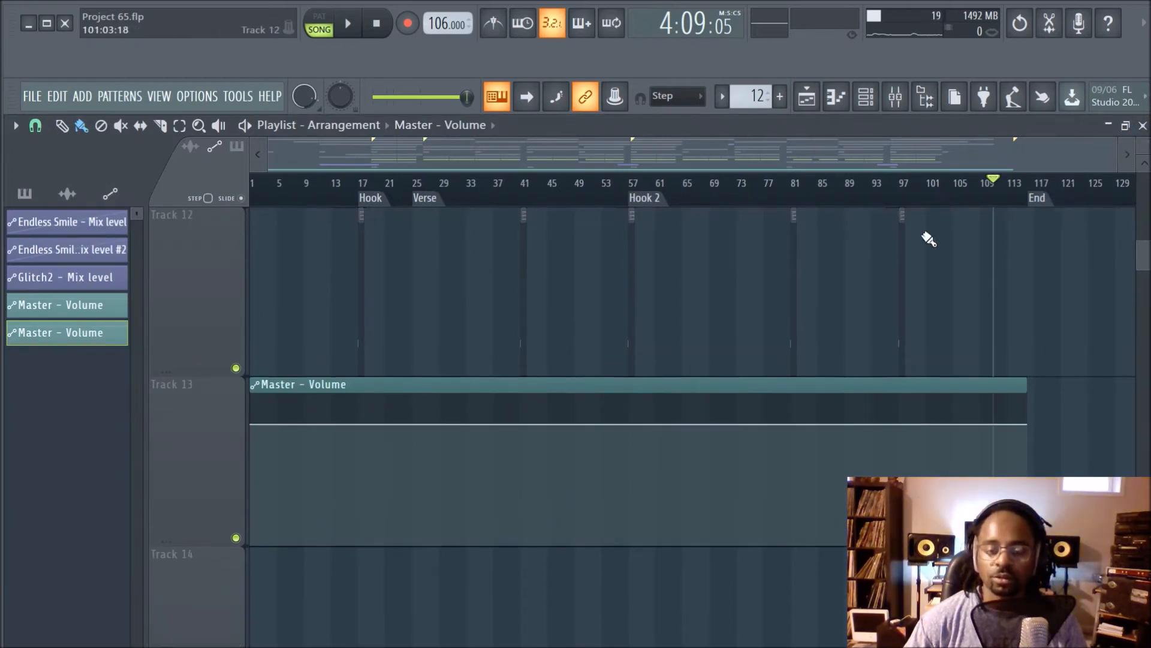
Copy the value of the Master - Volume clip's first point and shape a fade-out from a new bar 109 point to zero at bar 116.
right_click(253, 425)
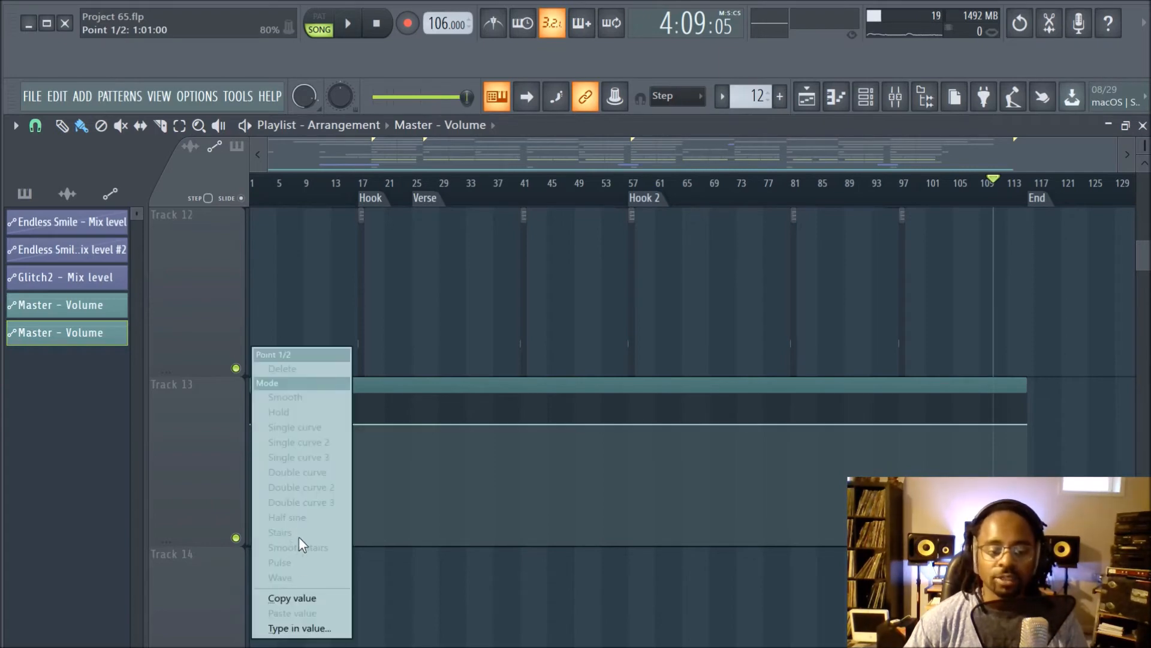
left_click(318, 593)
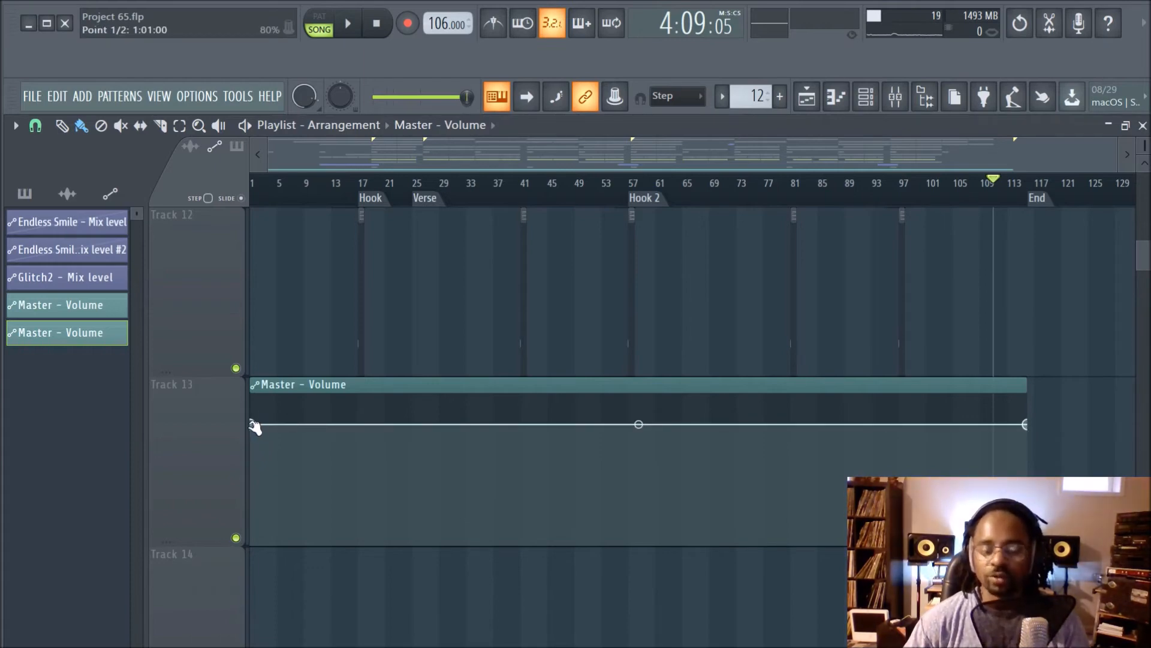
scroll(998, 192, "up", 6)
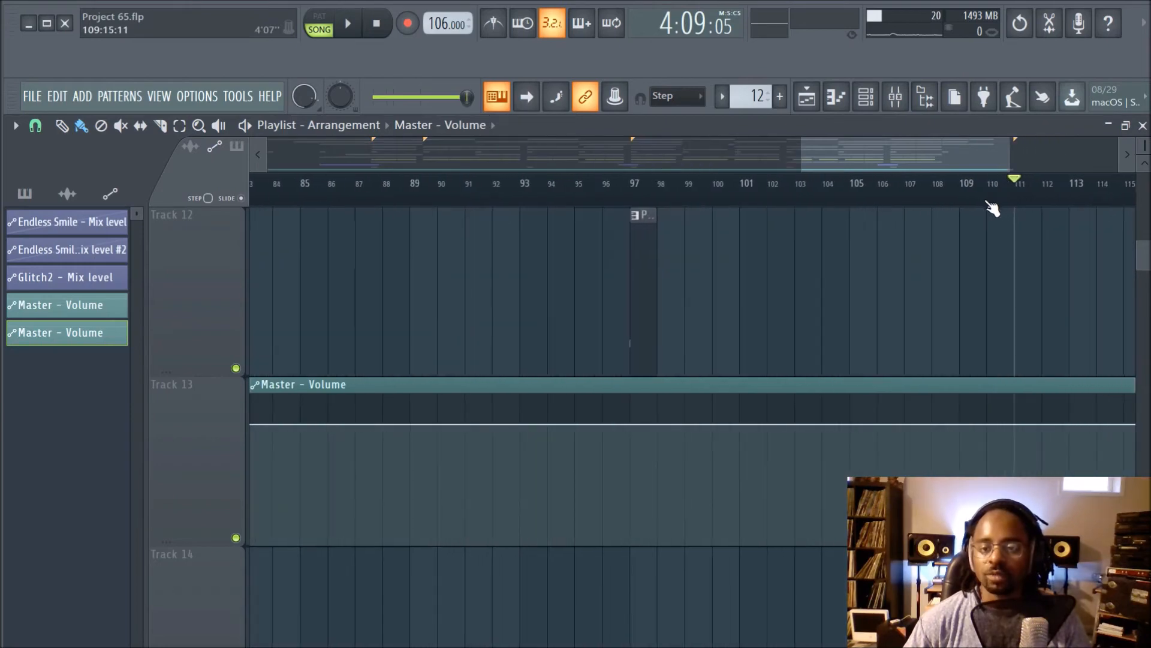
scroll(894, 300, "down", 3)
scroll(890, 288, "up", 3)
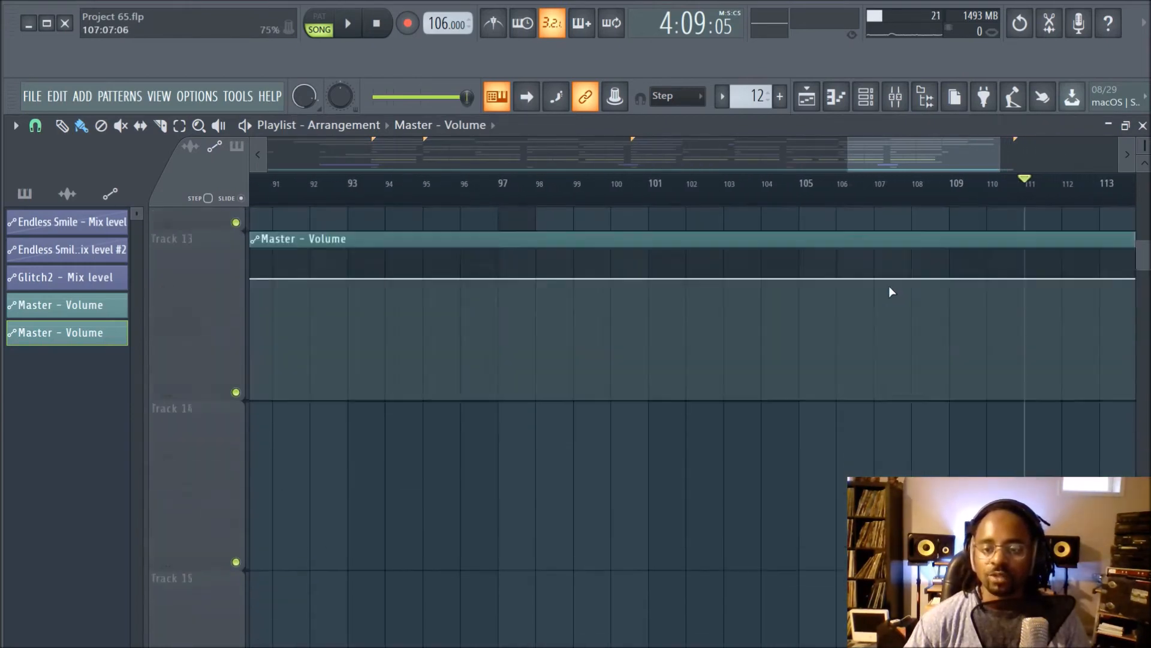
scroll(909, 158, "down", 5)
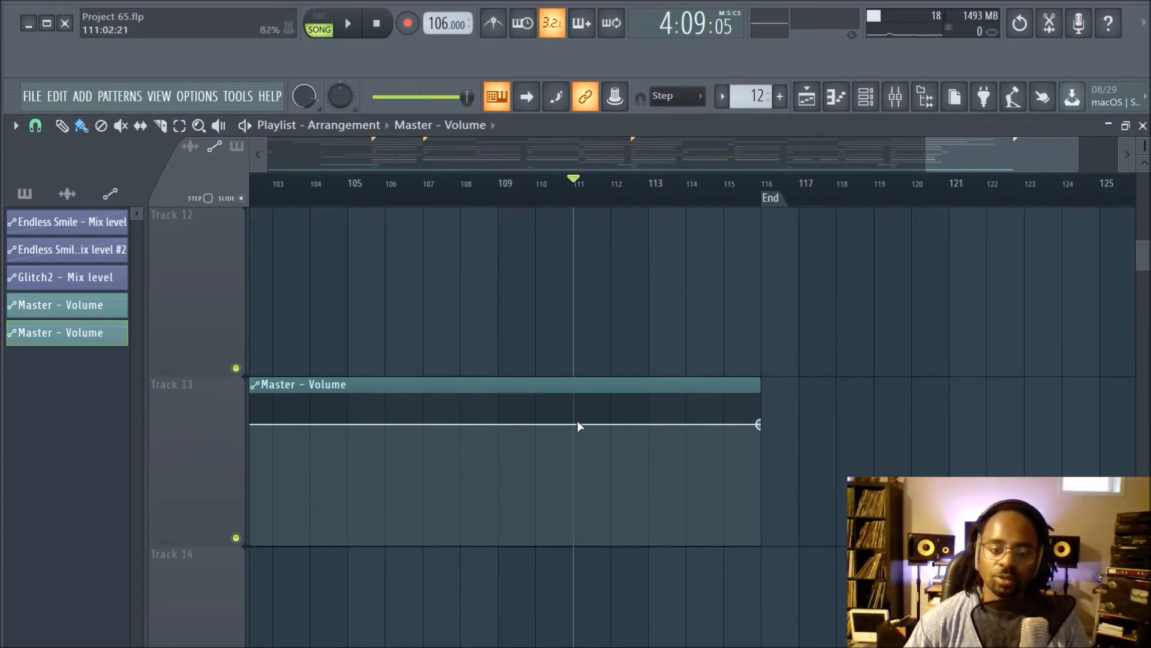
right_click(517, 425)
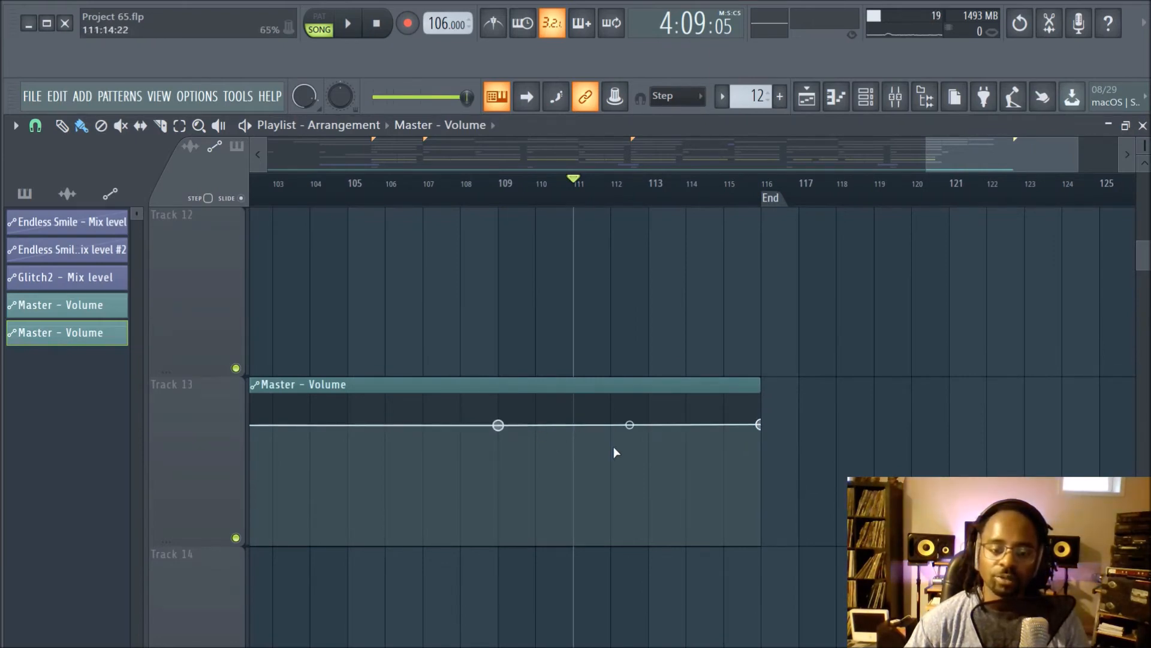
left_click_drag(759, 425, 754, 546)
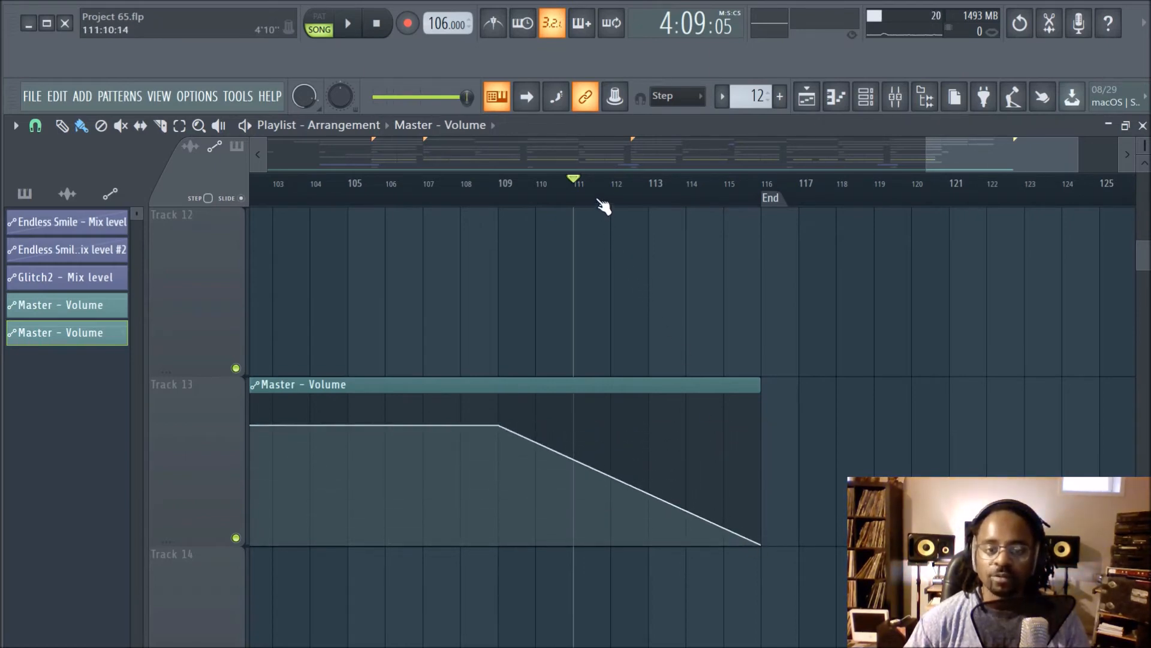
Play the arrangement from bar 101 through the Master - Volume fade-out, and stop playback.
scroll(603, 207, "down", 3)
left_click(717, 202)
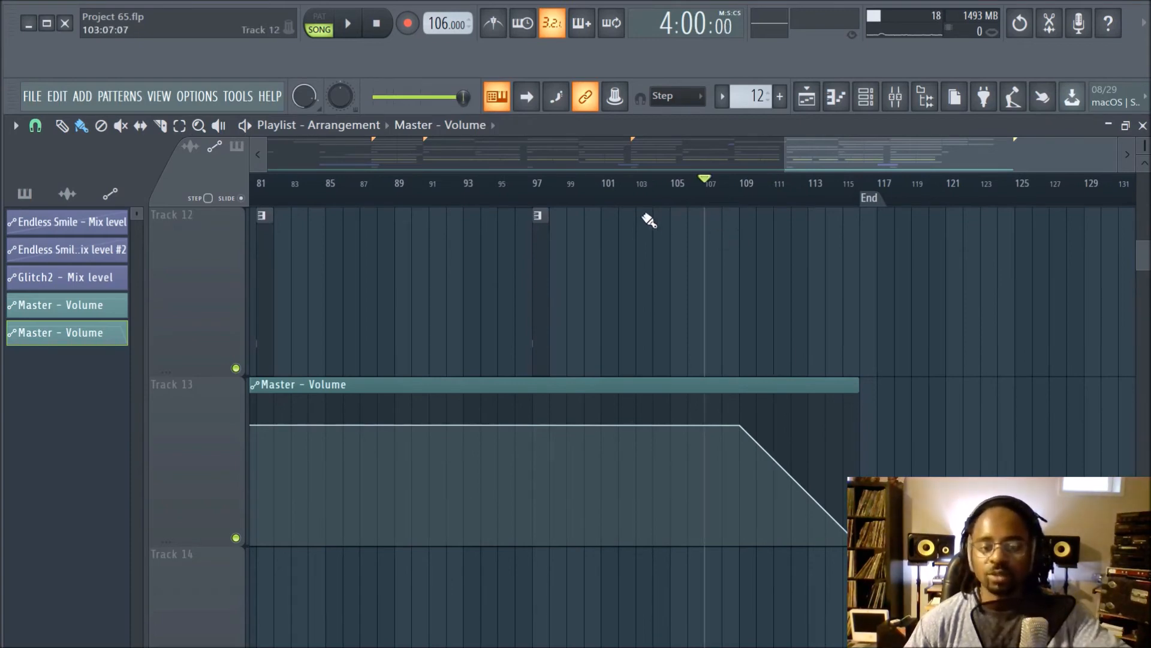
left_click(603, 203)
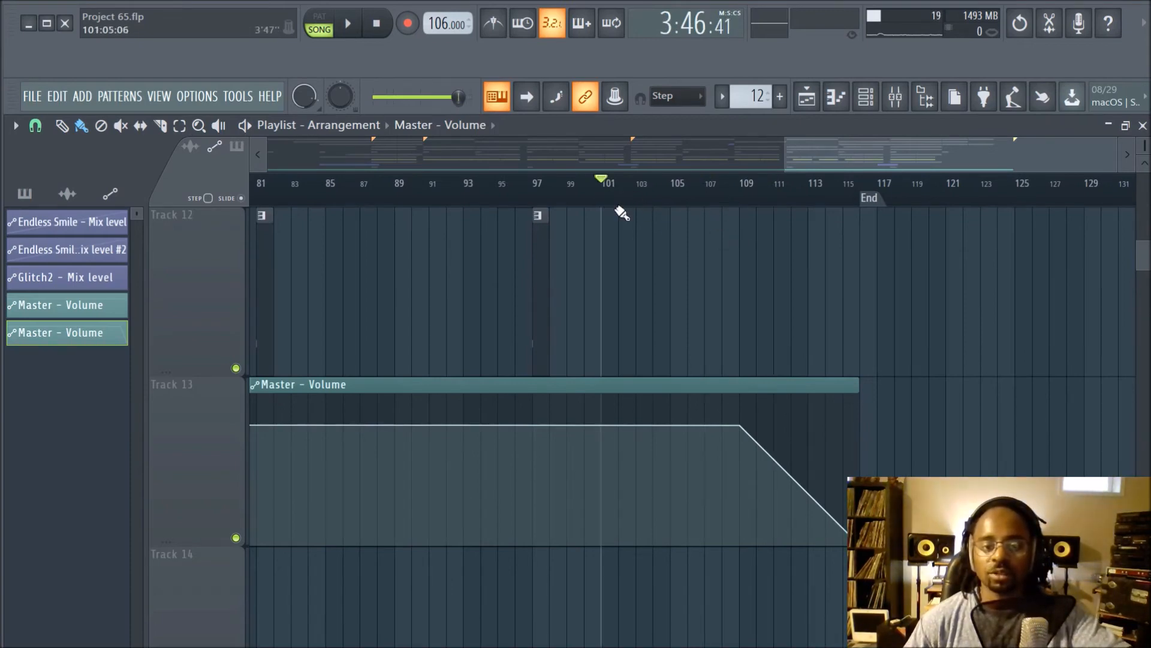
key("space")
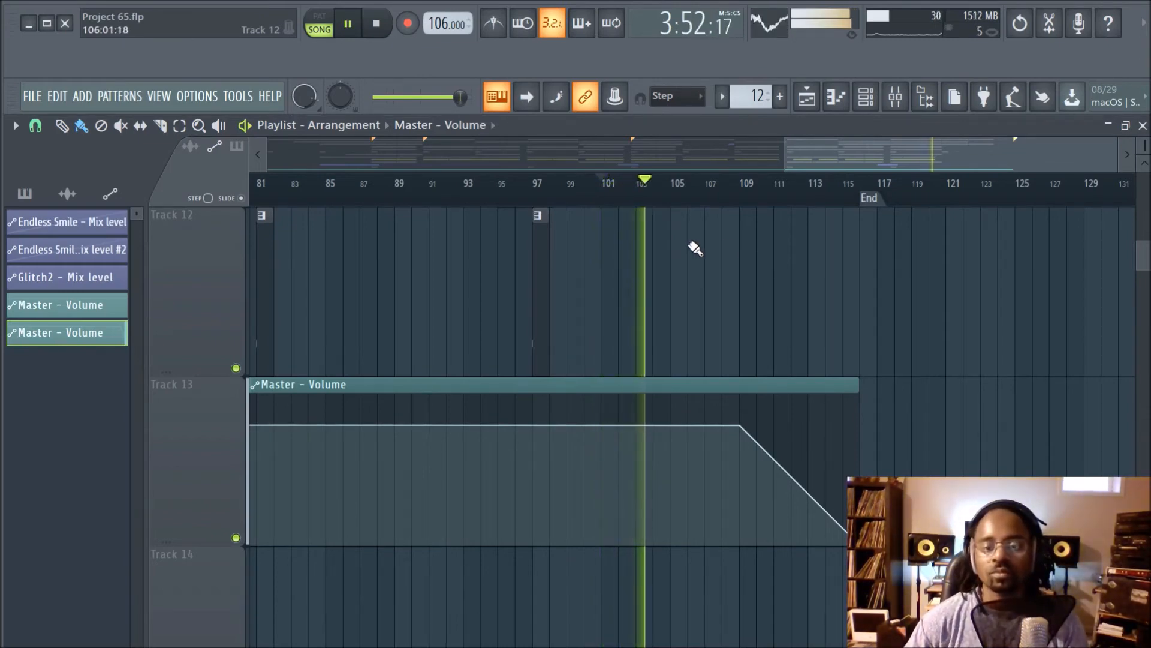
left_click_drag(1145, 148, 1146, 145)
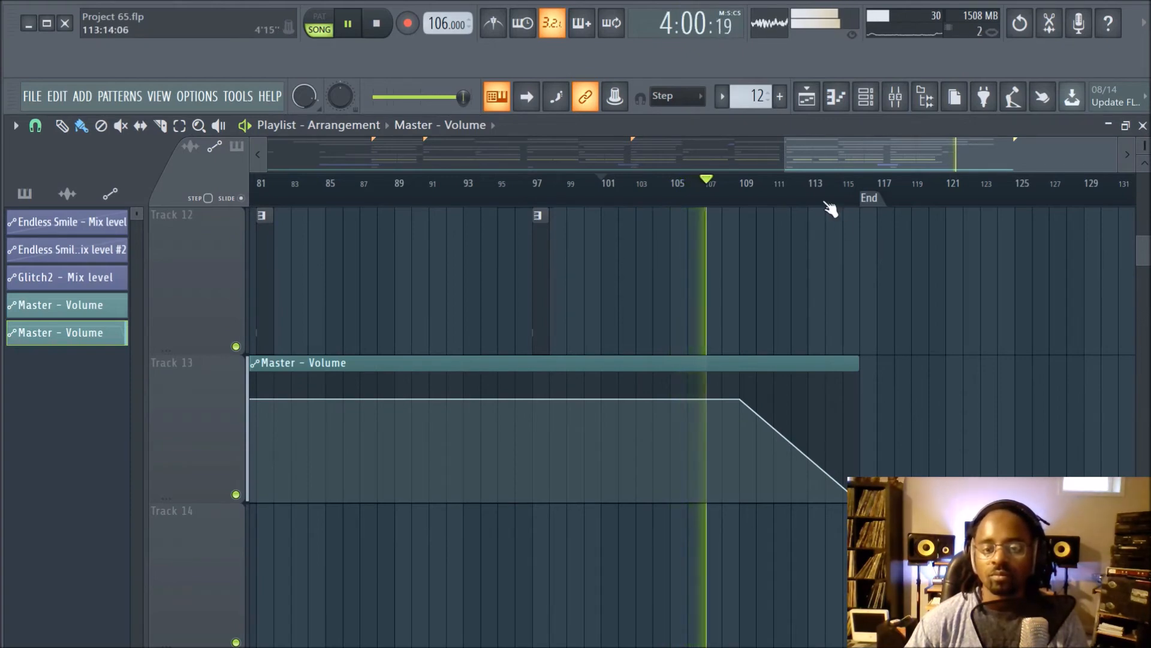
scroll(830, 204, "up", 2)
scroll(877, 264, "up", 5)
scroll(880, 268, "down", 5)
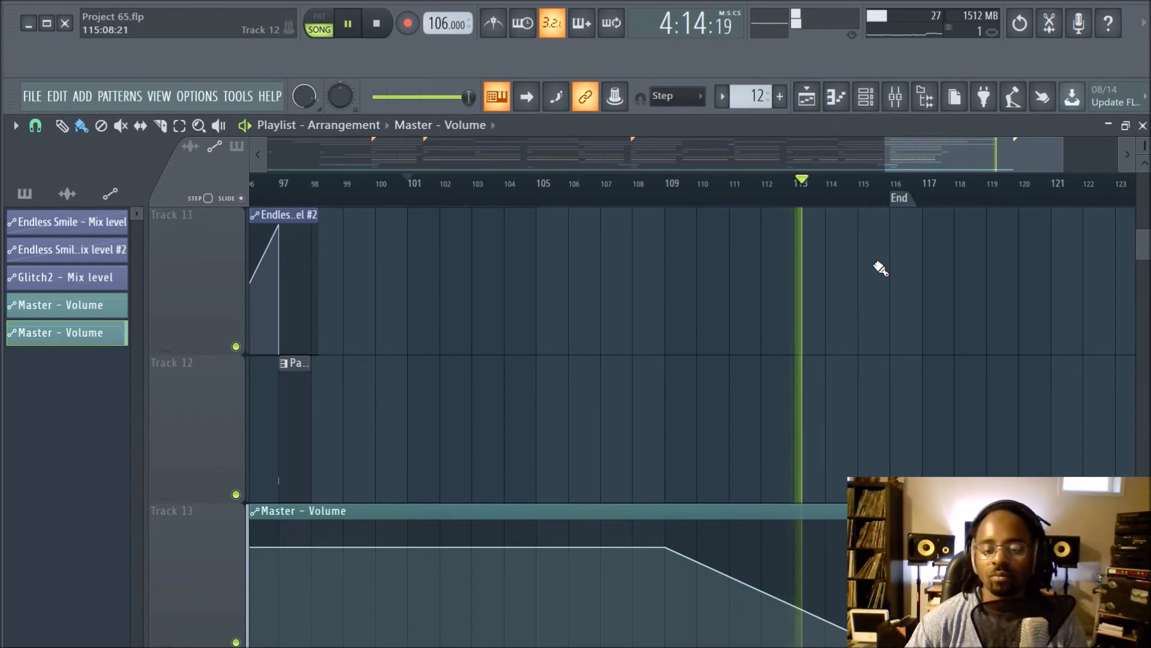
key("space")
Lengthen the Master - Volume clip to bar 125 and make its fade-out run from bar 105 to bar 121.
mouse_move(671, 547)
left_click_drag(666, 547, 552, 547)
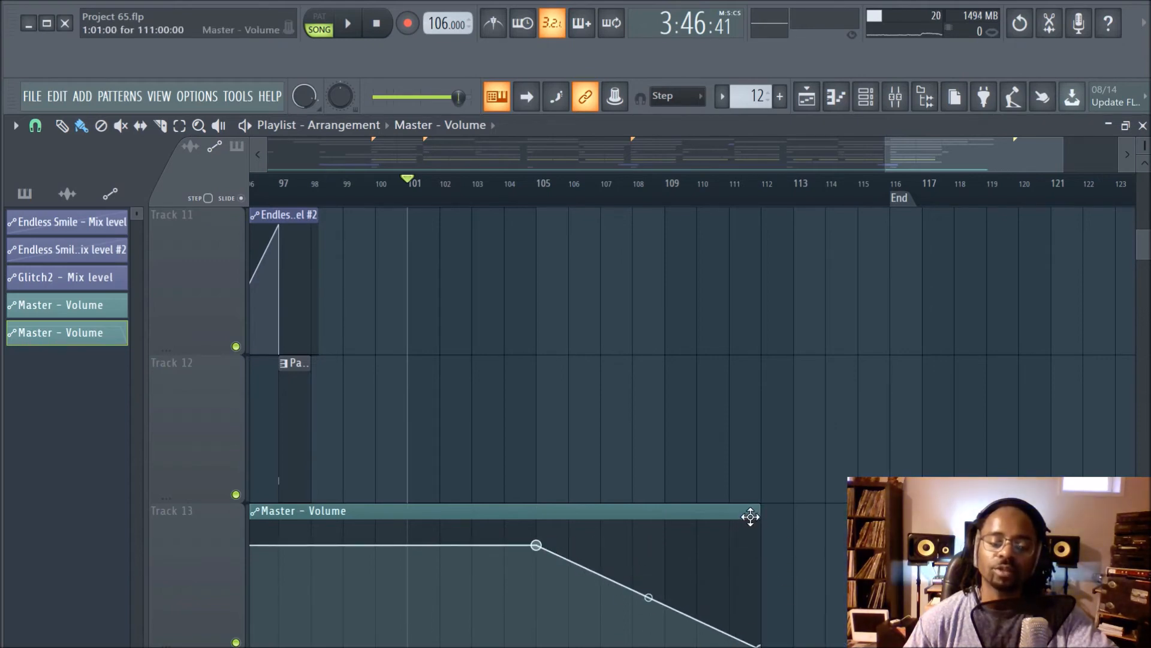
scroll(840, 202, "down", 2)
scroll(946, 300, "down", 4)
scroll(881, 278, "up", 3)
left_click_drag(779, 361, 1048, 390)
scroll(783, 504, "up", 1)
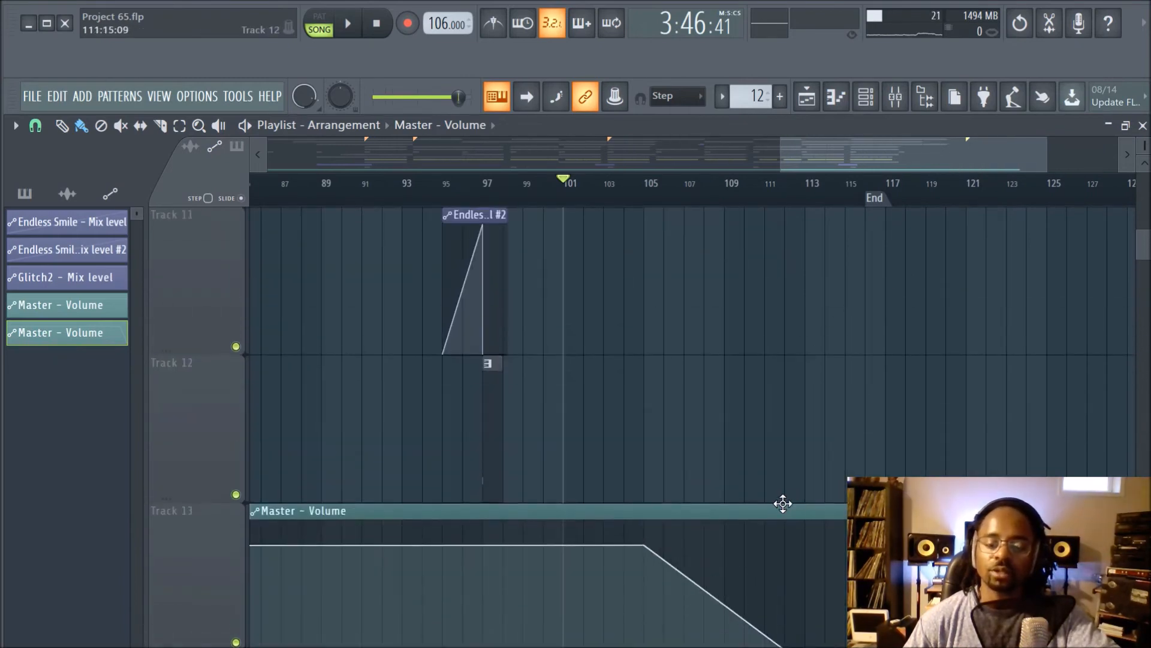
scroll(783, 503, "down", 1)
left_click_drag(785, 503, 948, 498)
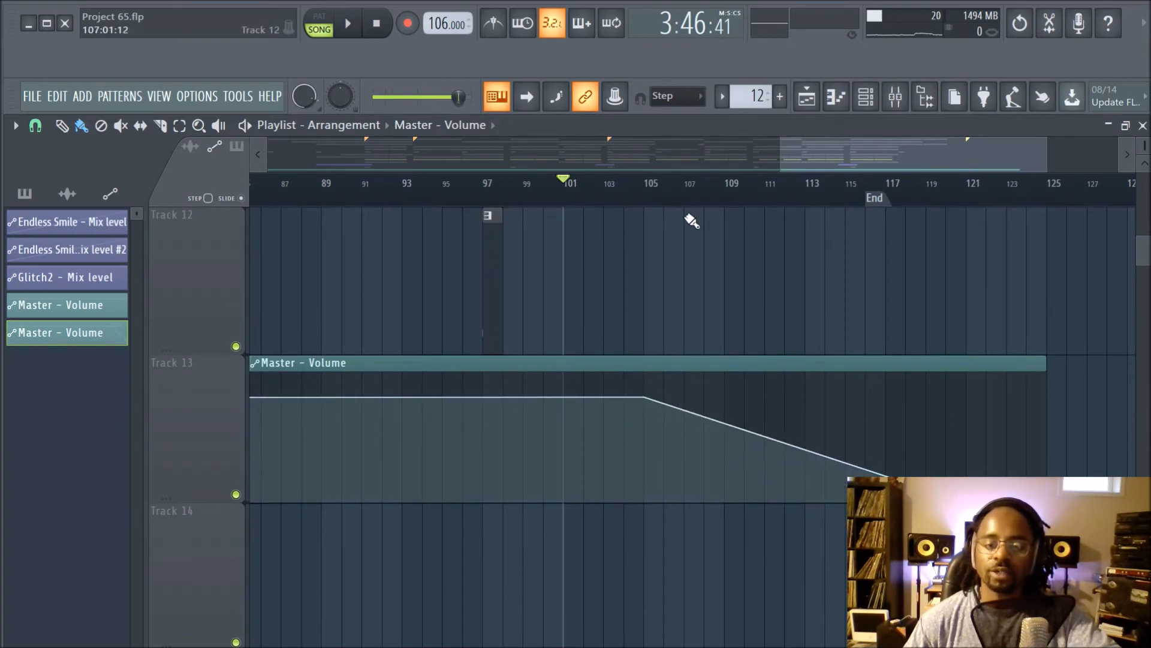
Play the longer fade-out from bar 105 past the End marker area, and restart playback from about bar 108.
left_click(645, 192)
key("space")
left_click(832, 147)
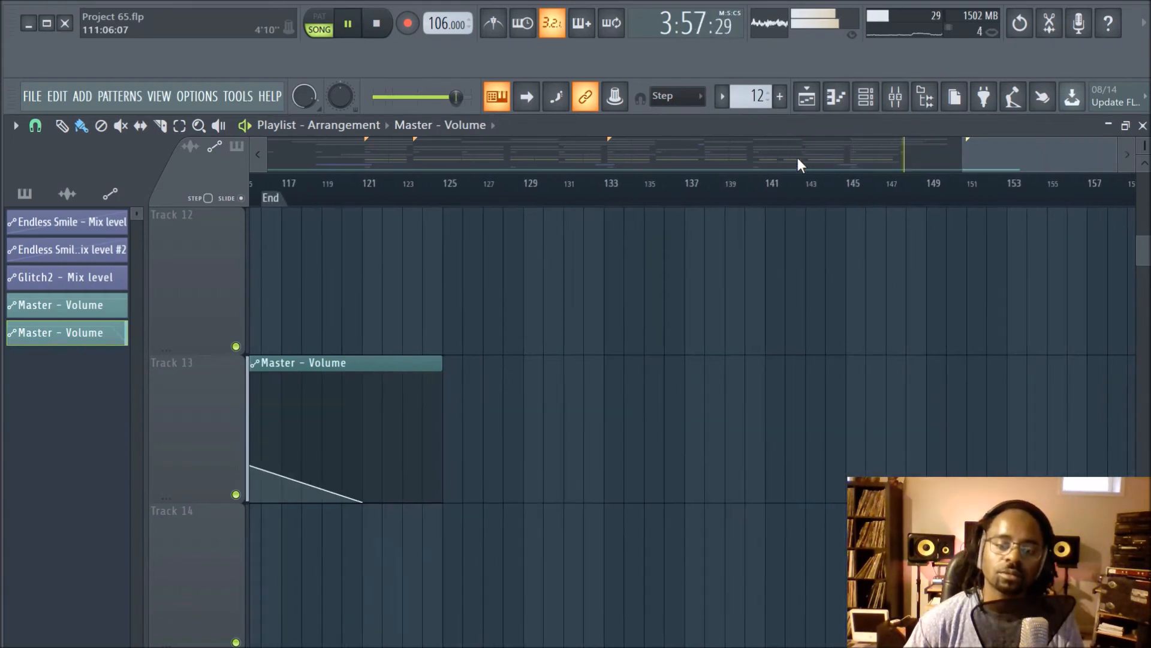
scroll(815, 183, "up", 2)
scroll(787, 198, "down", 3)
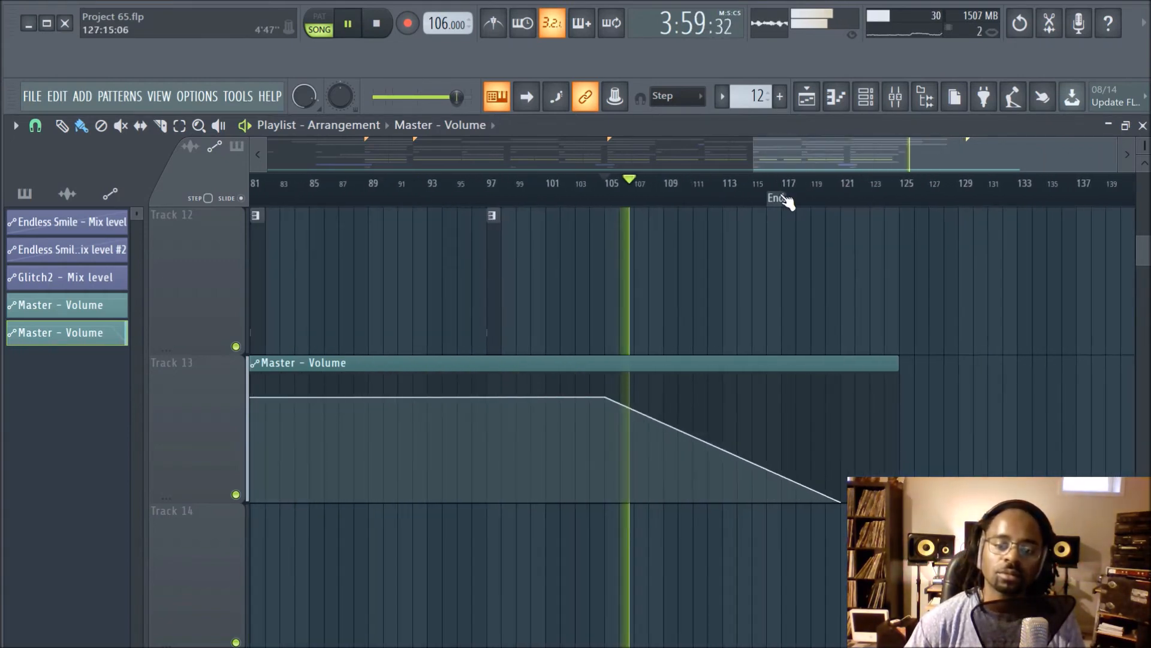
left_click_drag(809, 151, 223, 206)
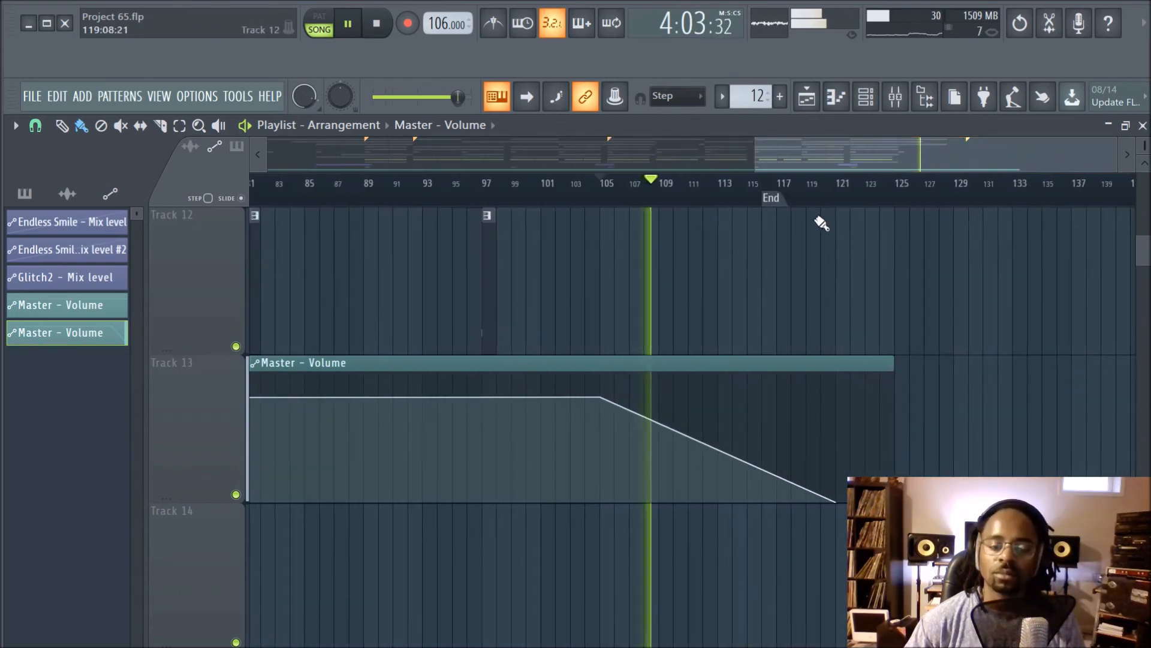
scroll(837, 197, "down", 1)
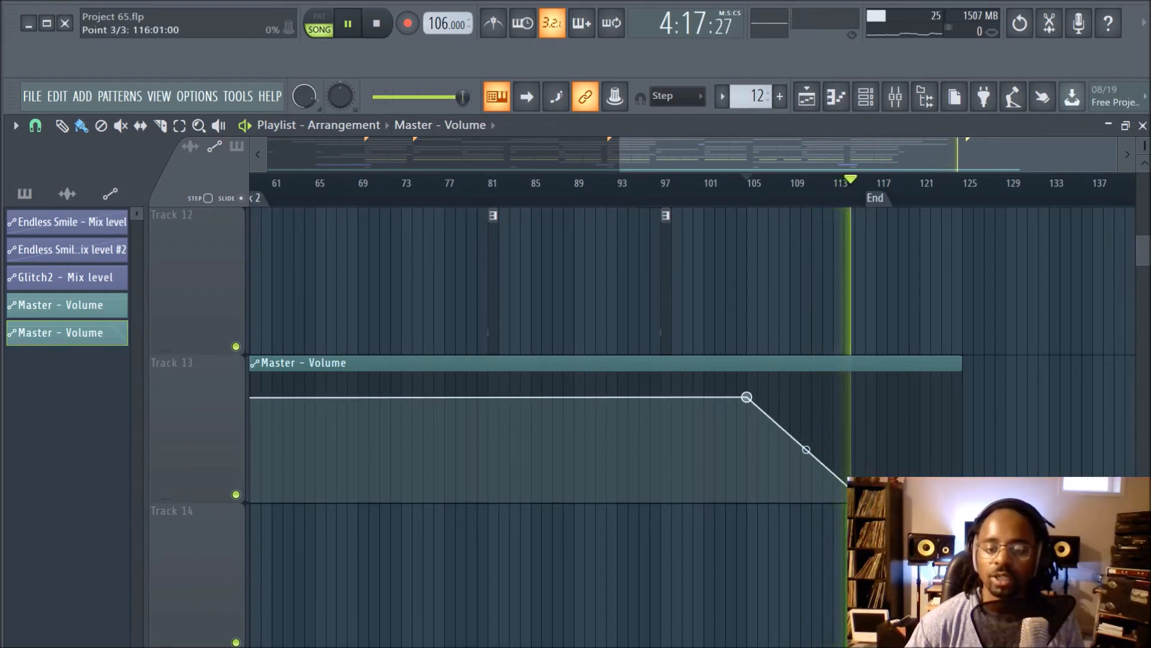
left_click(779, 191)
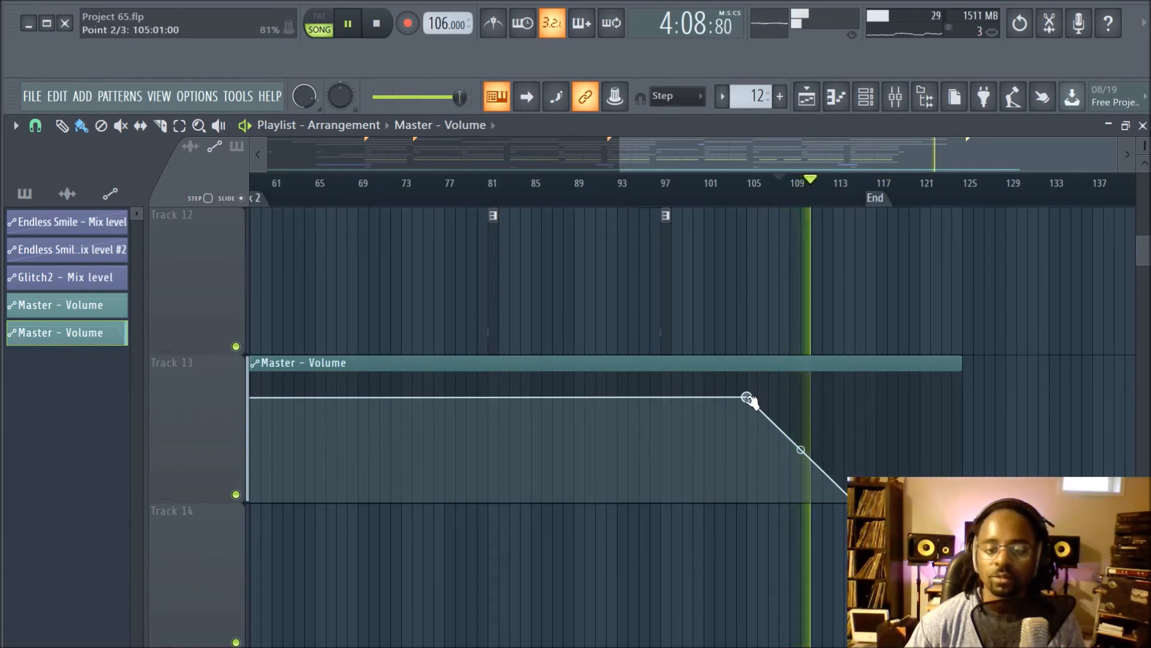
Shorten the fade-out to run from bar 111 to bar 114, stop playback, and paste the copied value onto its start point.
left_click_drag(750, 400, 818, 402)
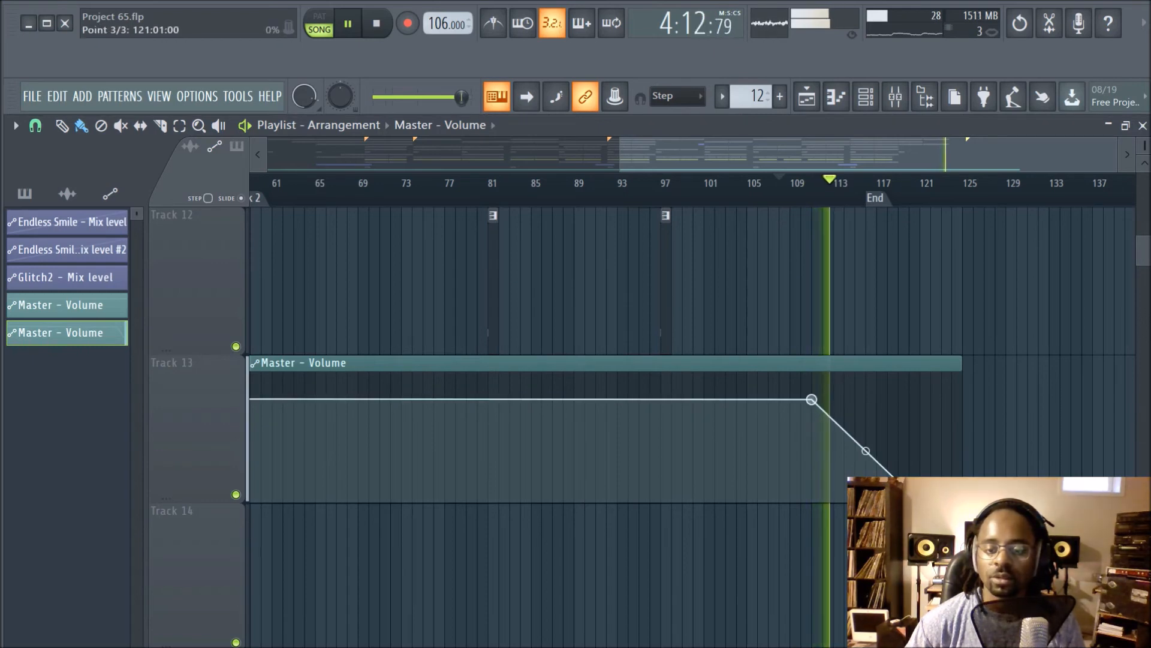
left_click_drag(921, 501, 839, 499)
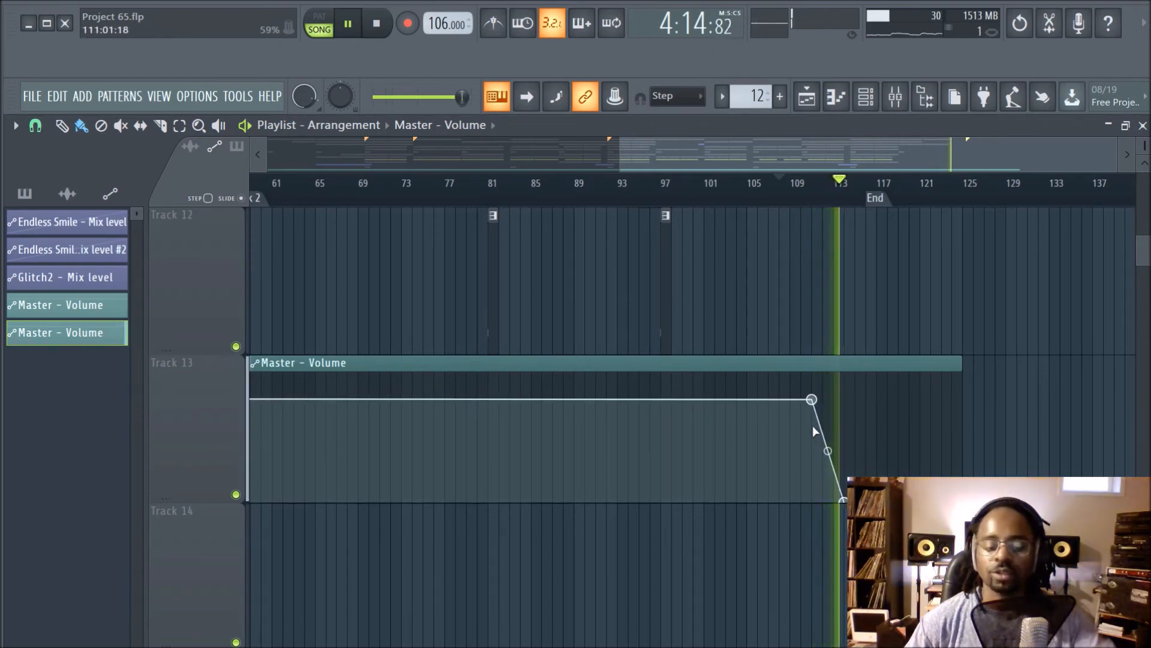
key("space")
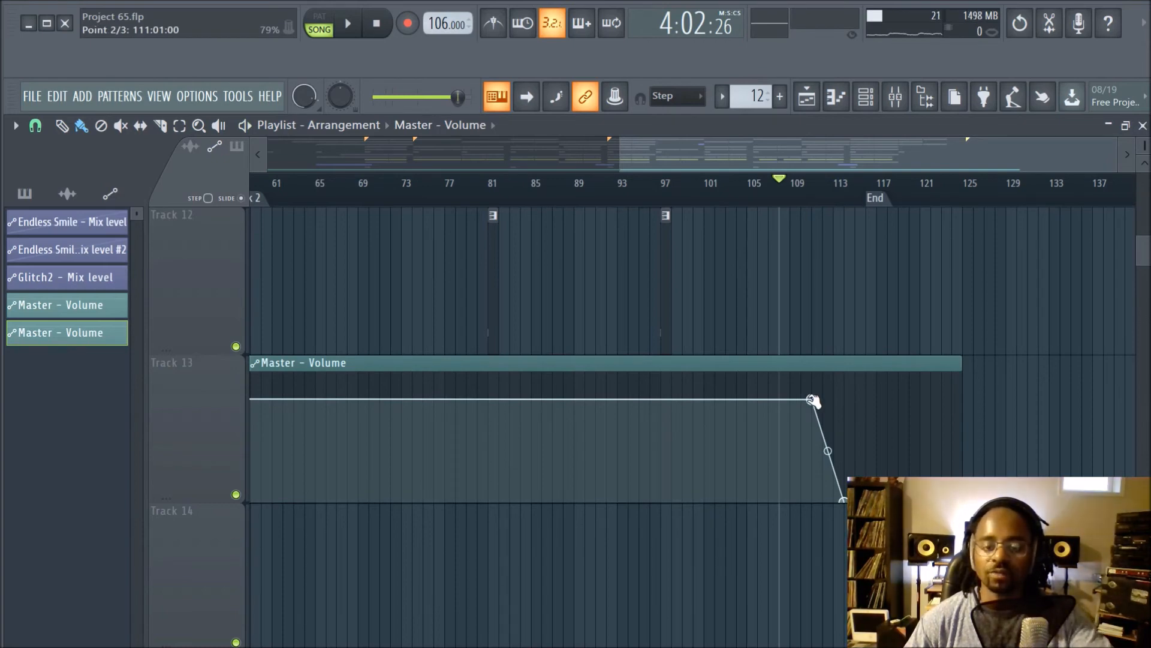
right_click(813, 400)
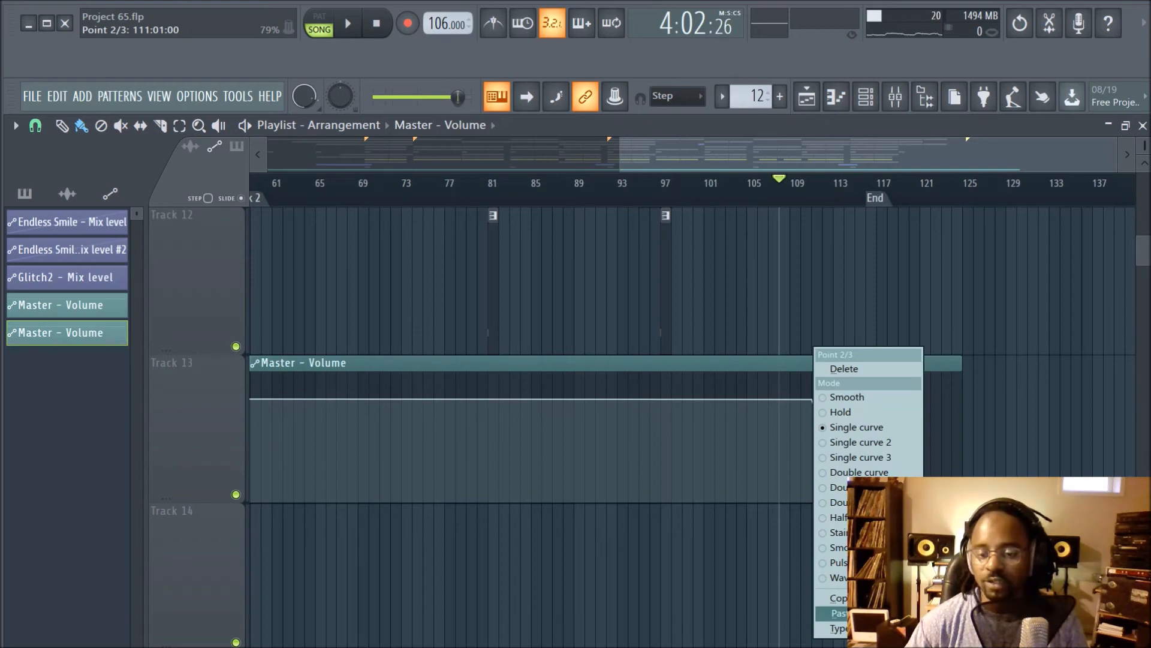
left_click(855, 613)
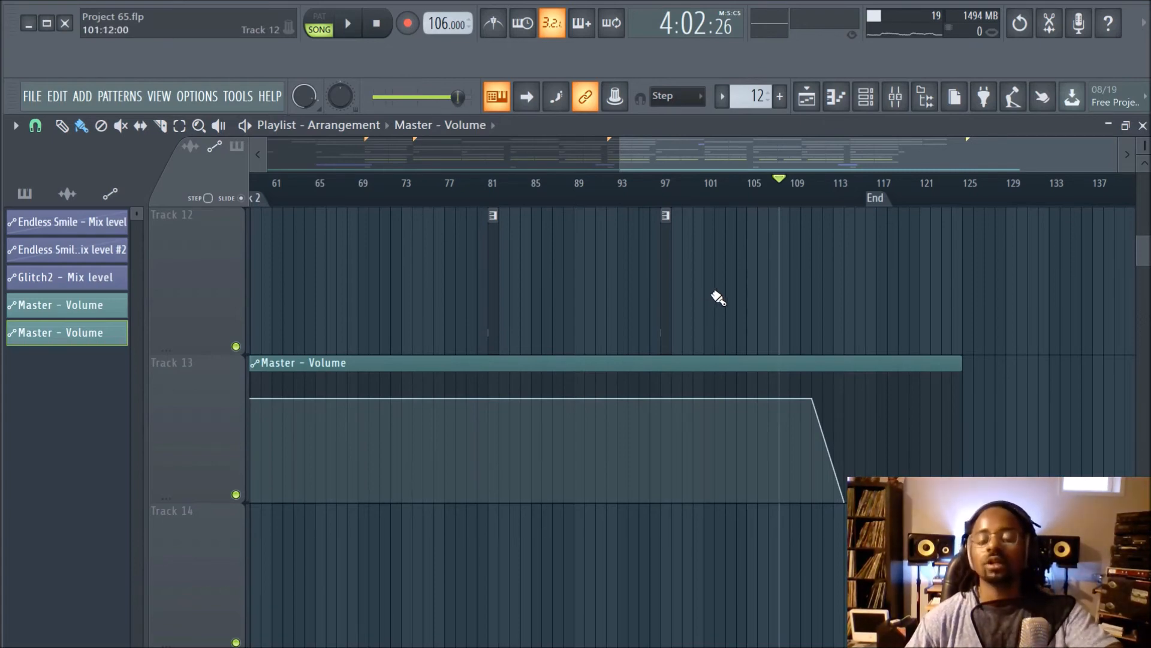
Play the shortened Master - Volume fade-out from about bar 108 through bar 113, and stop playback.
key("space")
scroll(828, 193, "up", 2)
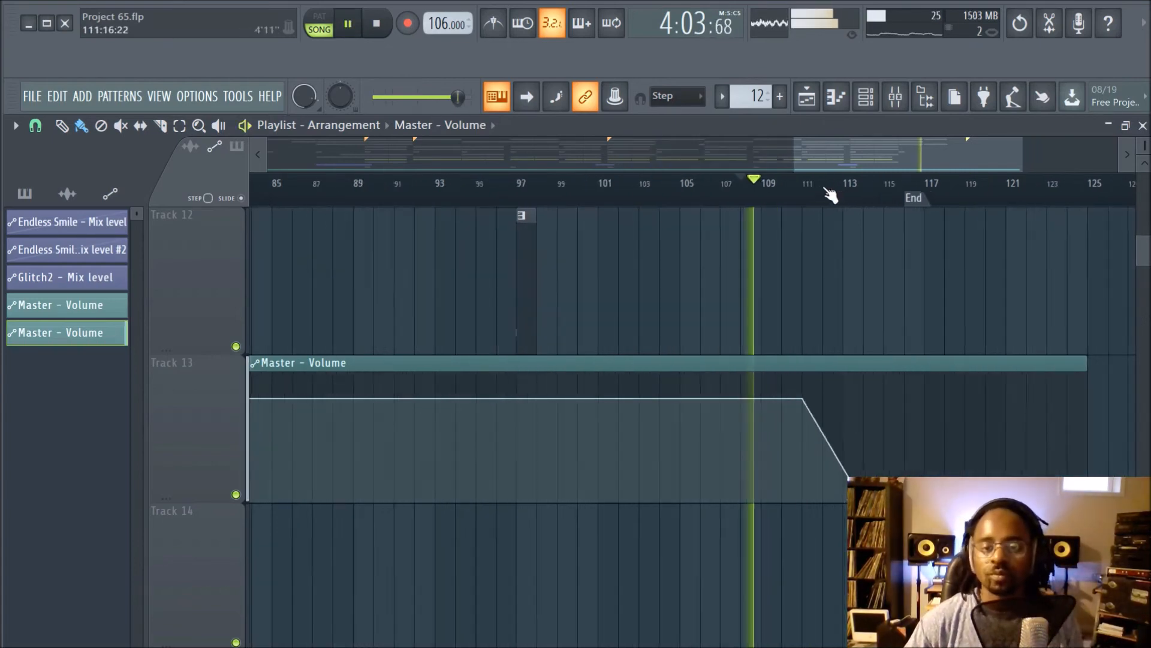
scroll(858, 304, "up", 3)
scroll(859, 304, "down", 4)
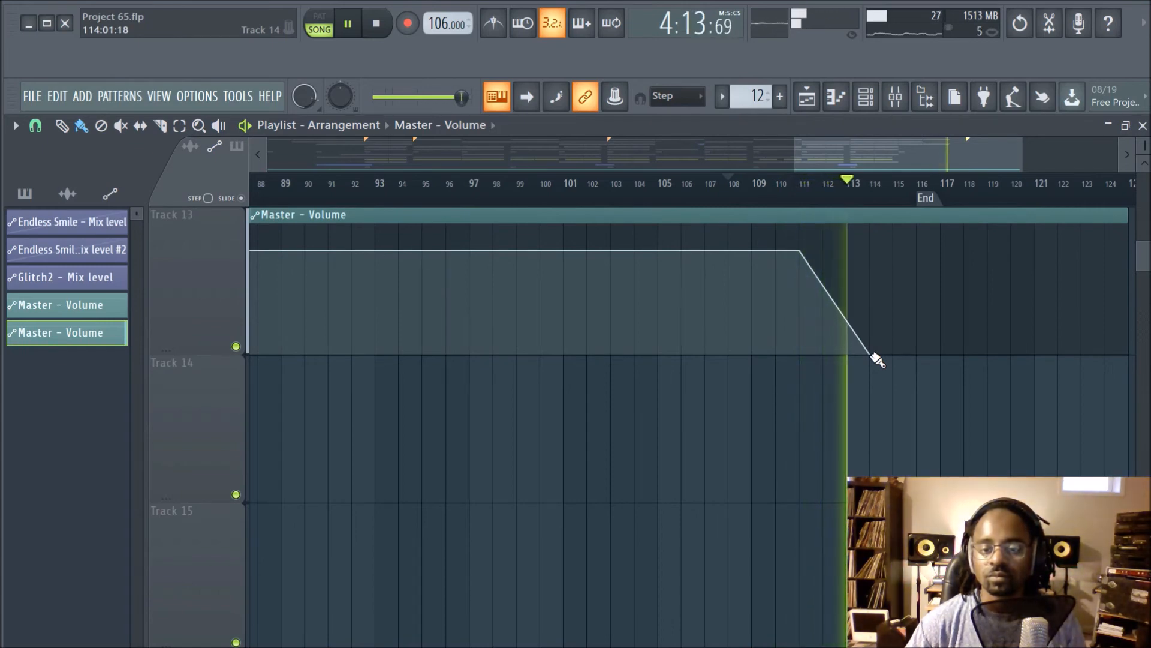
key("space")
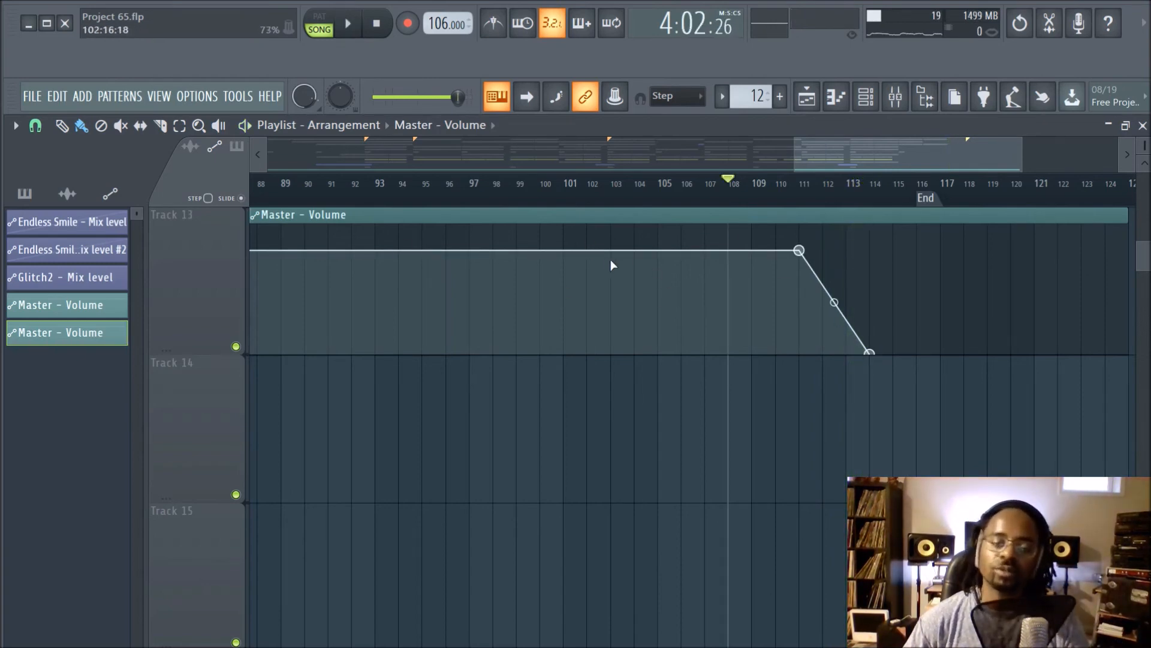
Bend the falling segment of the Master - Volume fade-out between bars 111 and 114 slightly outward into a curve.
mouse_move(836, 303)
left_mouse_down()
mouse_move(837, 327)
mouse_move(834, 271)
mouse_move(834, 320)
mouse_move(834, 298)
left_mouse_up()
scroll(848, 200, "down", 5)
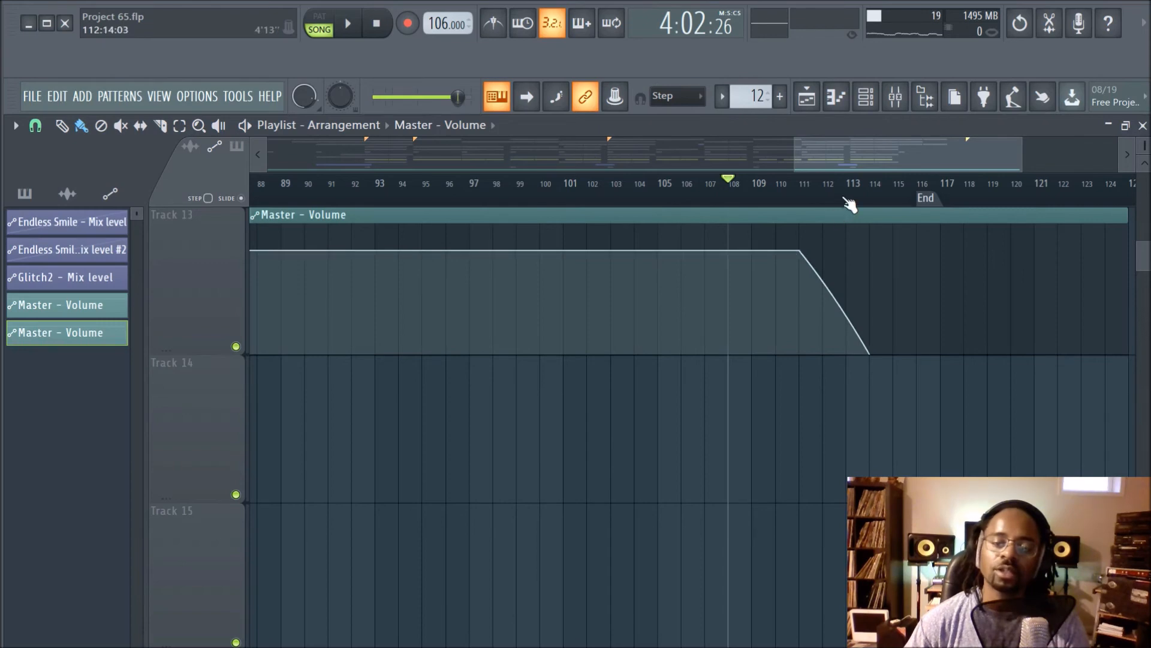
scroll(1028, 342, "up", 2)
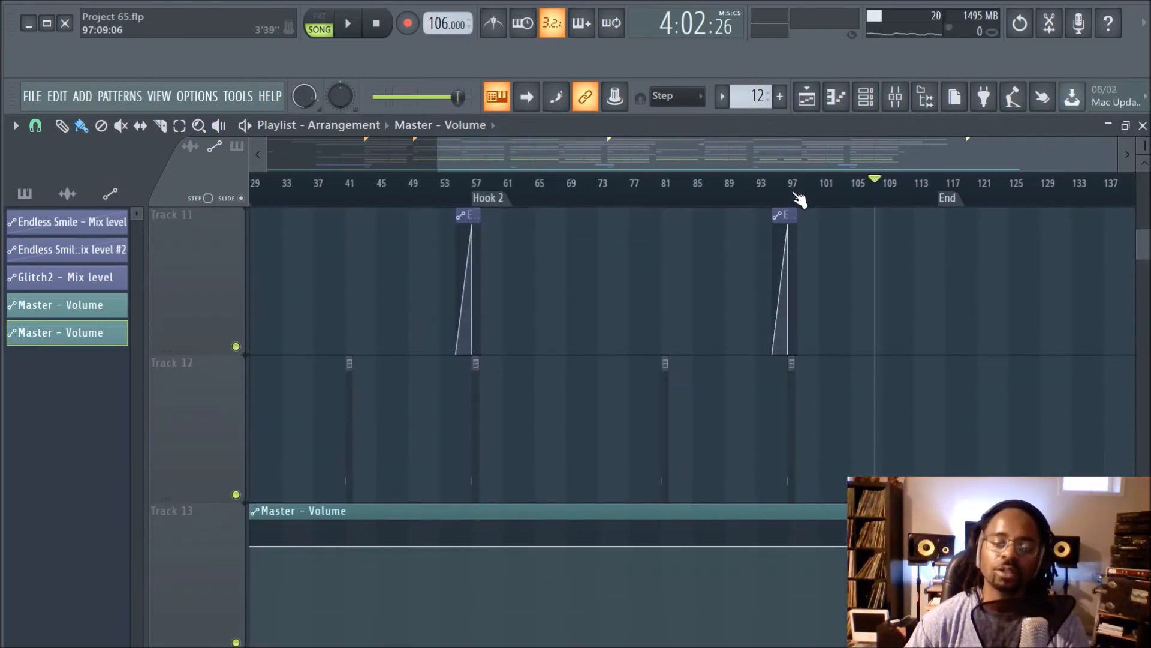
Delete the Master - Volume automation clip from Track 13.
scroll(800, 199, "down", 2)
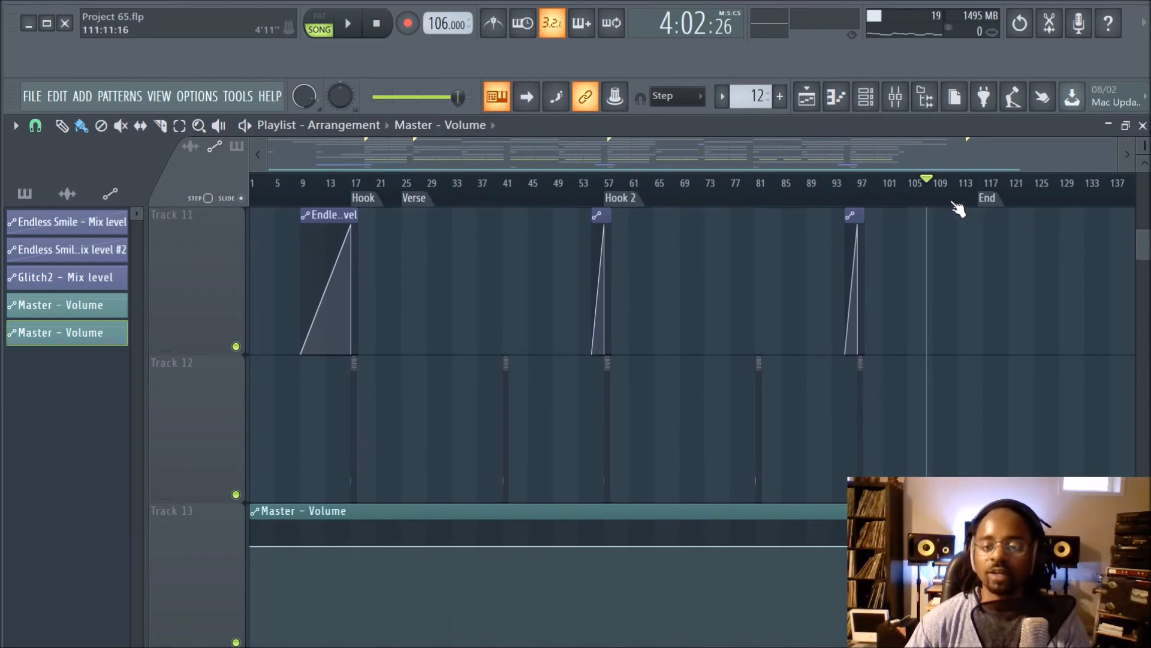
scroll(953, 205, "up", 3)
right_click(927, 511)
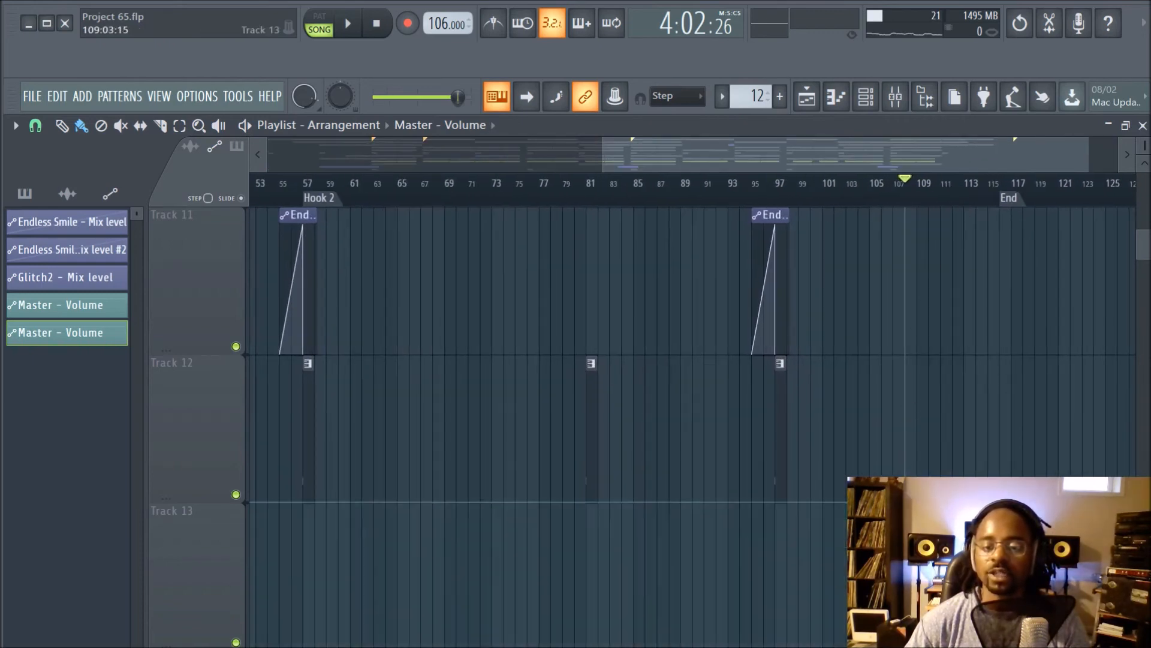
Play the arrangement's ending from about bar 105 past the last patterns on Tracks 1 to 3, and stop playback.
scroll(905, 355, "up", 5)
left_click(874, 203)
key("space")
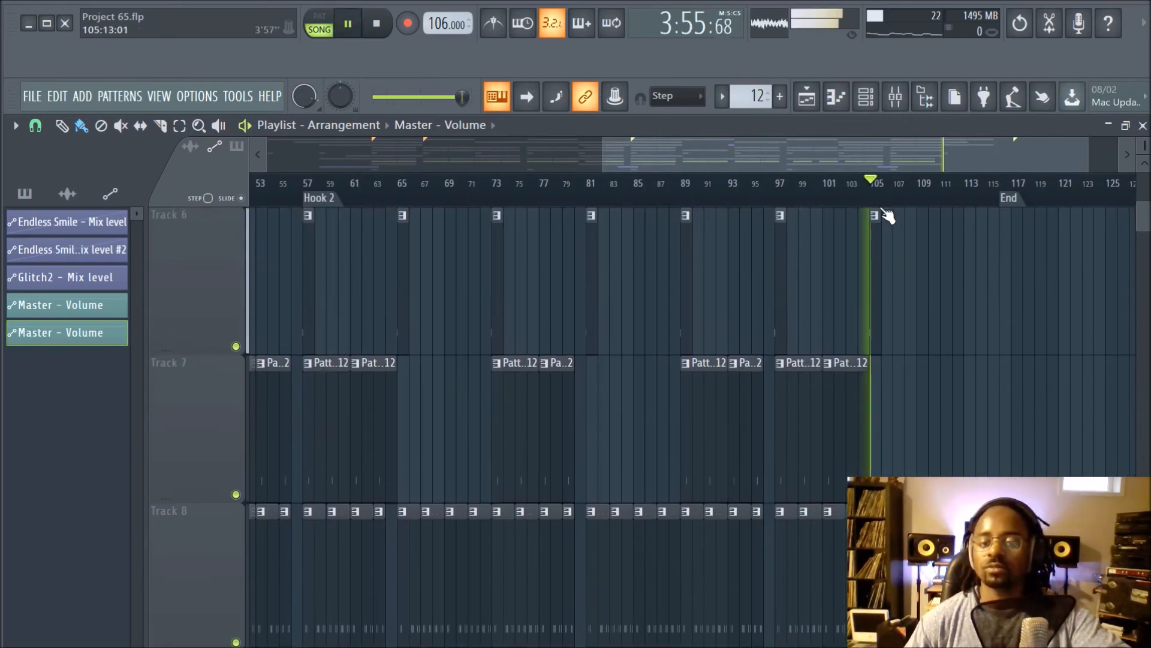
scroll(900, 204, "down", 3)
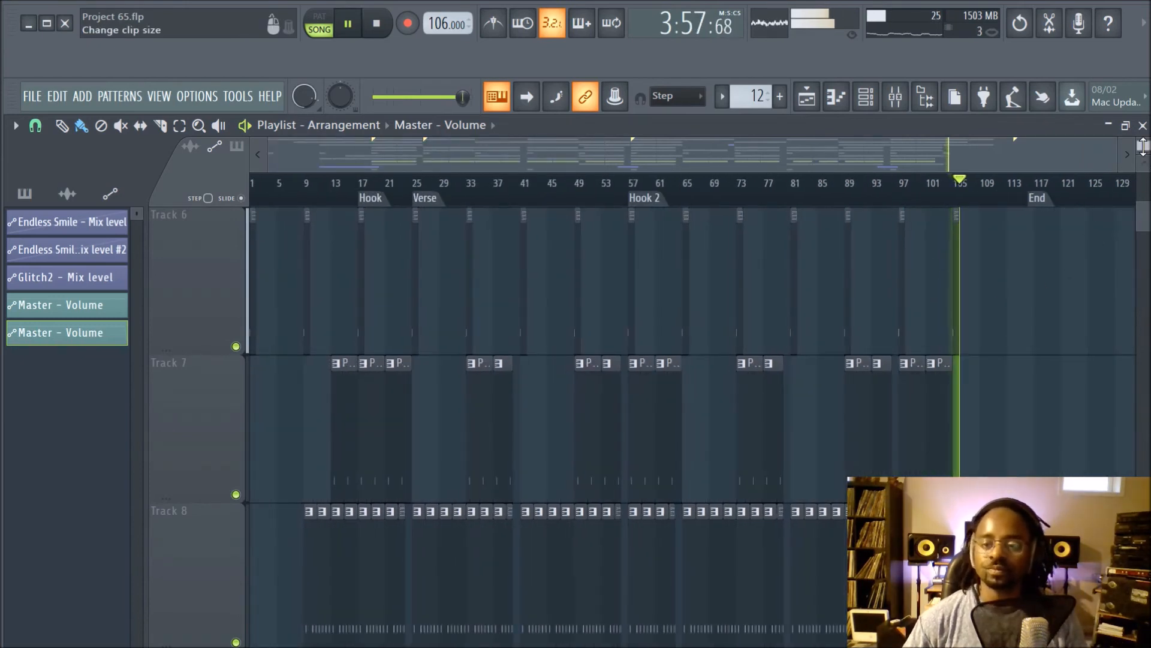
scroll(1049, 342, "up", 5)
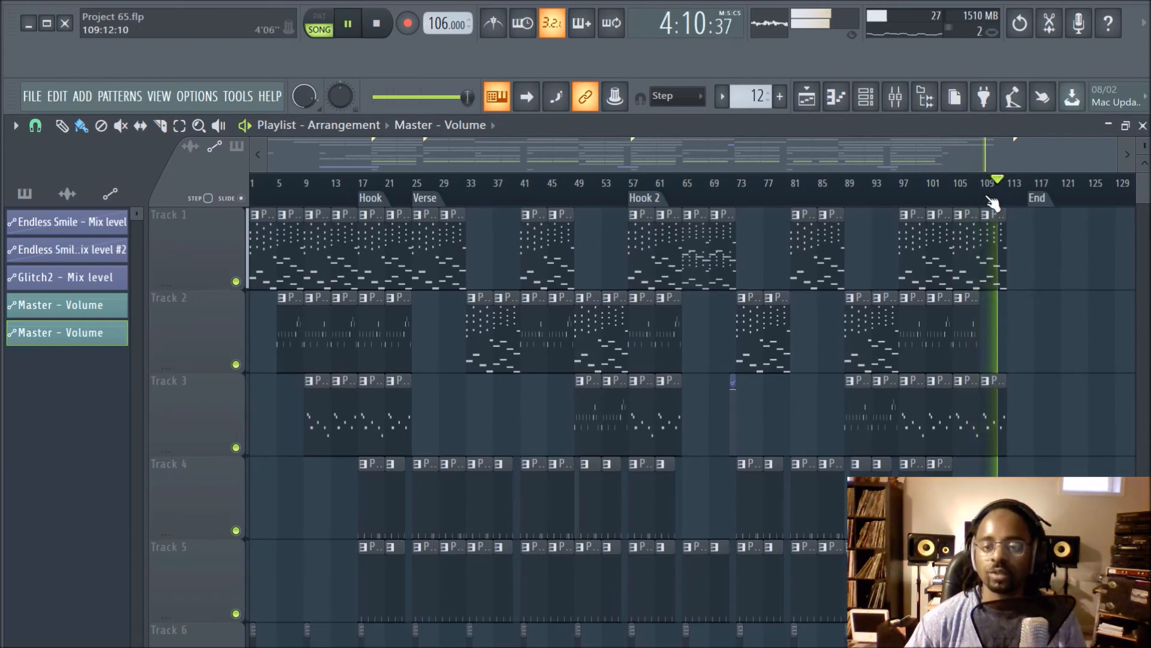
scroll(978, 202, "up", 2)
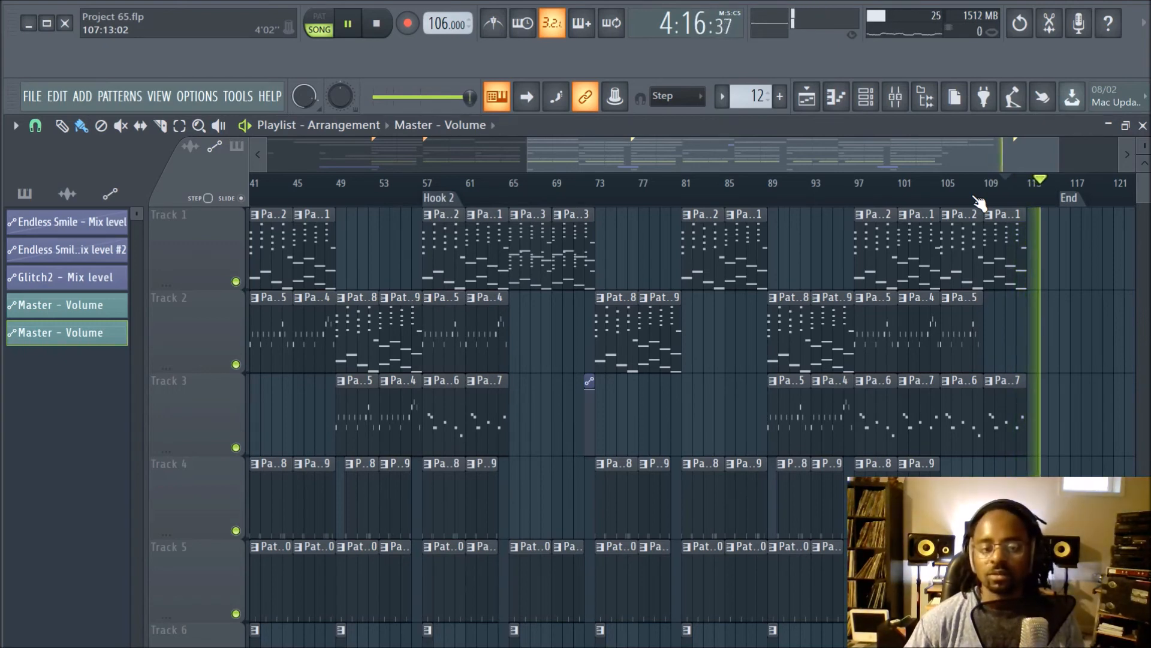
key("space")
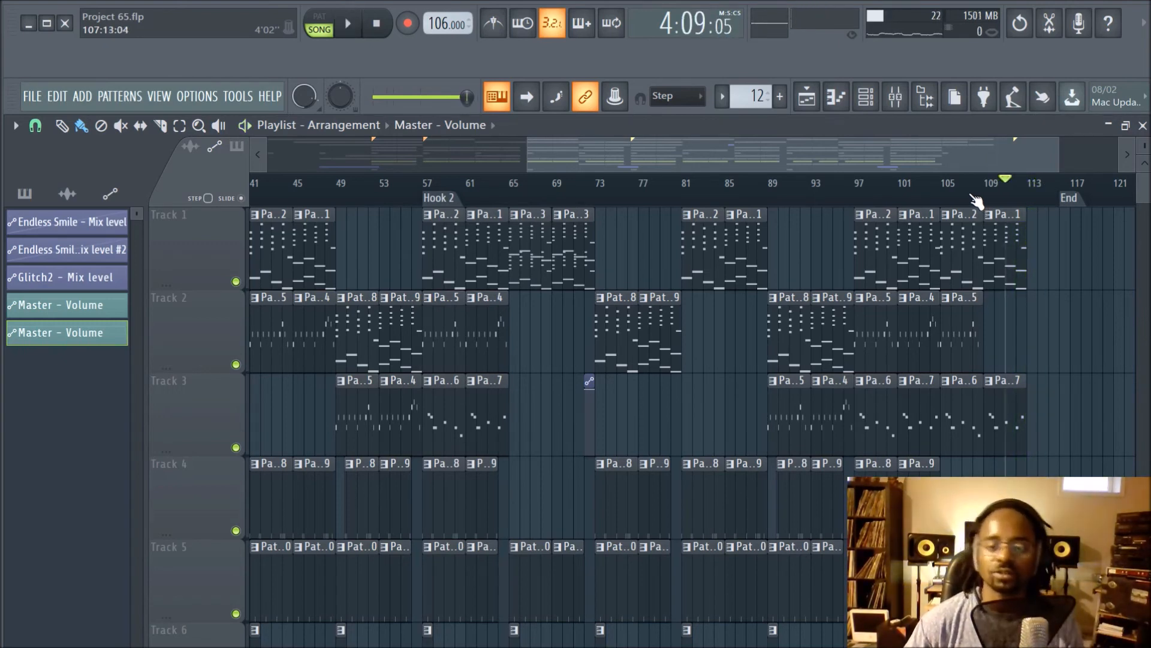
Examine how the patterns and audio clips are laid out across the tracks around the Hook, Verse and Hook 2 markers.
scroll(925, 193, "down", 3)
scroll(1042, 498, "down", 3)
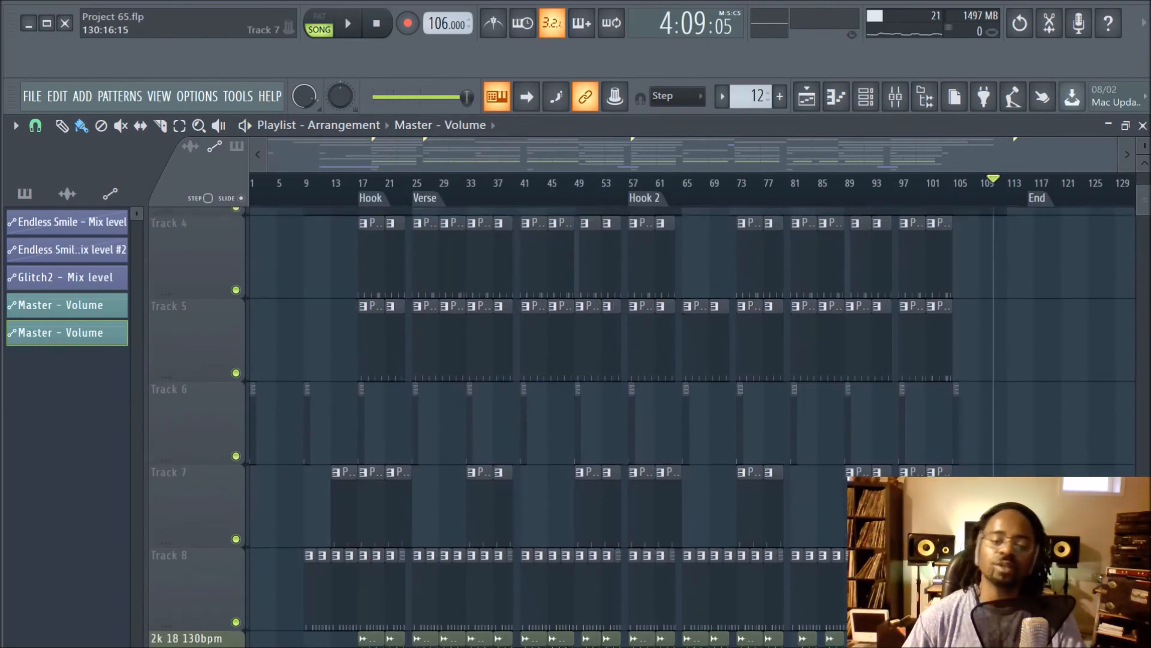
scroll(733, 382, "up", 3)
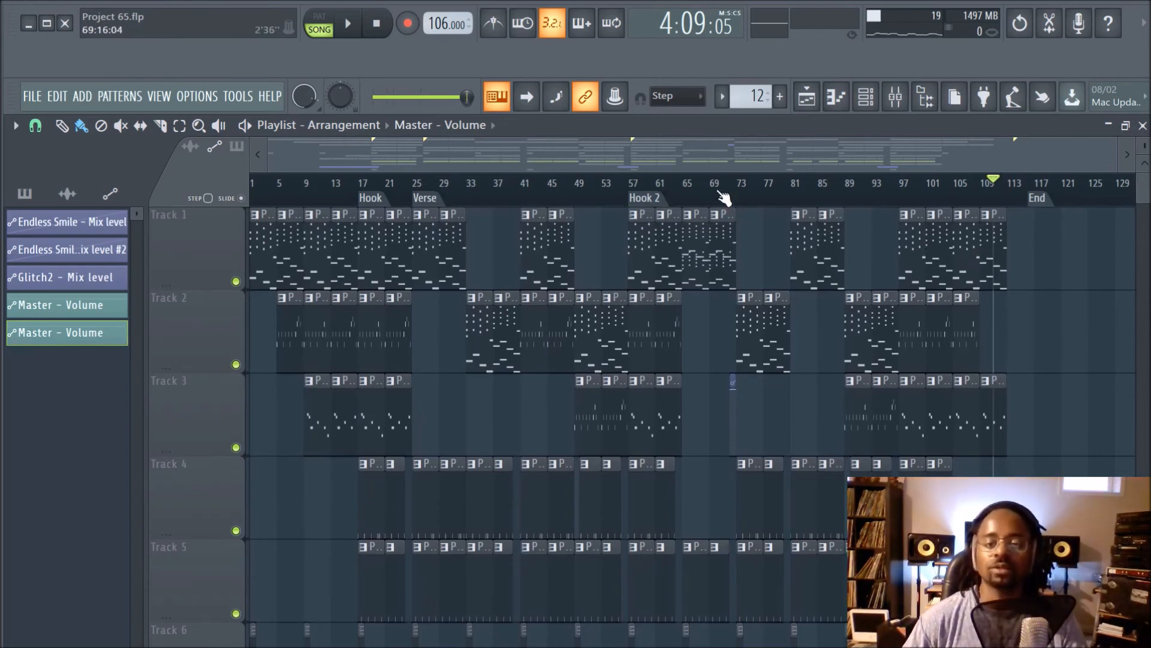
scroll(723, 198, "up", 2)
left_click_drag(690, 148, 466, 179)
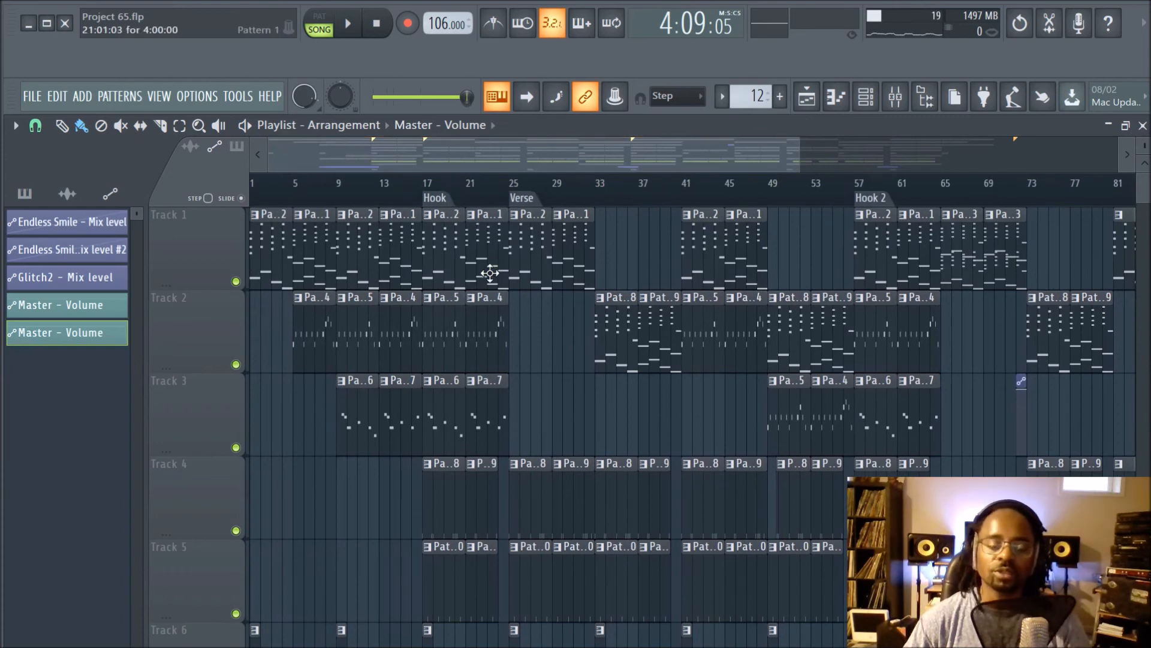
mouse_move(663, 160)
left_mouse_down()
mouse_move(1056, 147)
mouse_move(678, 155)
left_mouse_up()
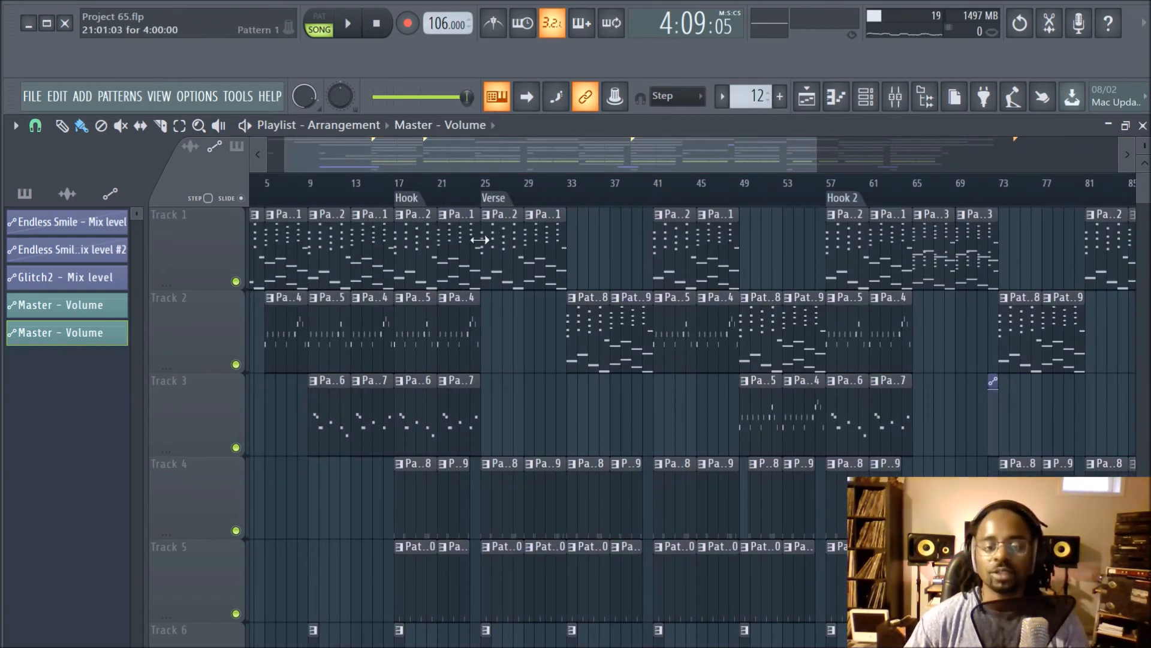
scroll(726, 217, "down", 5)
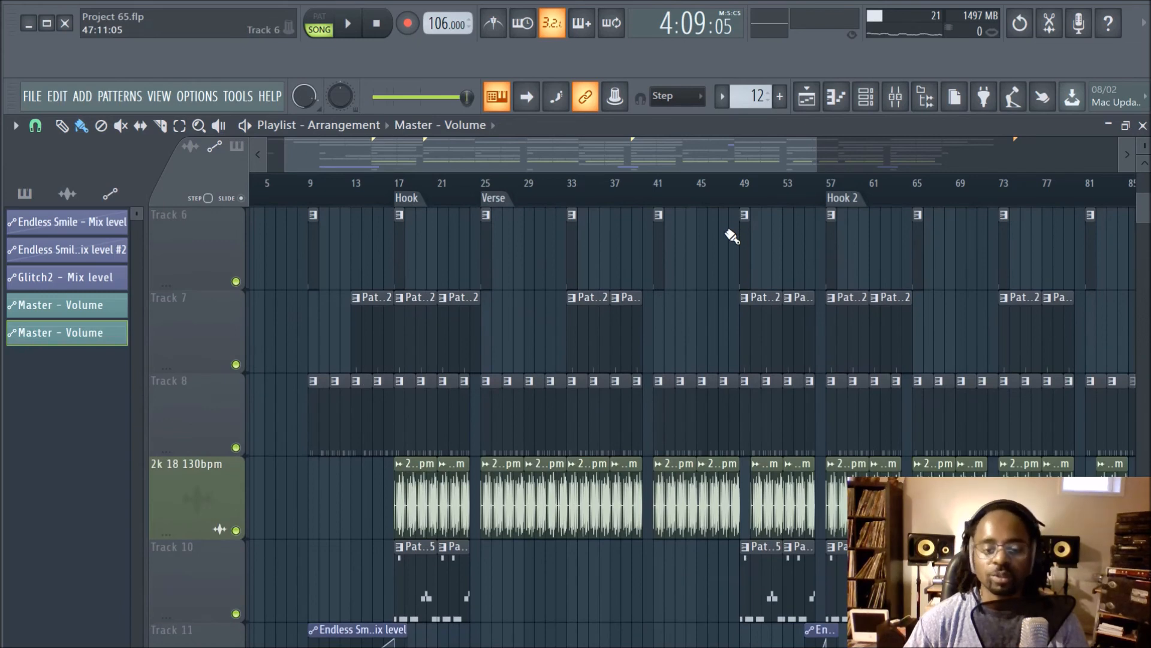
scroll(728, 264, "up", 5)
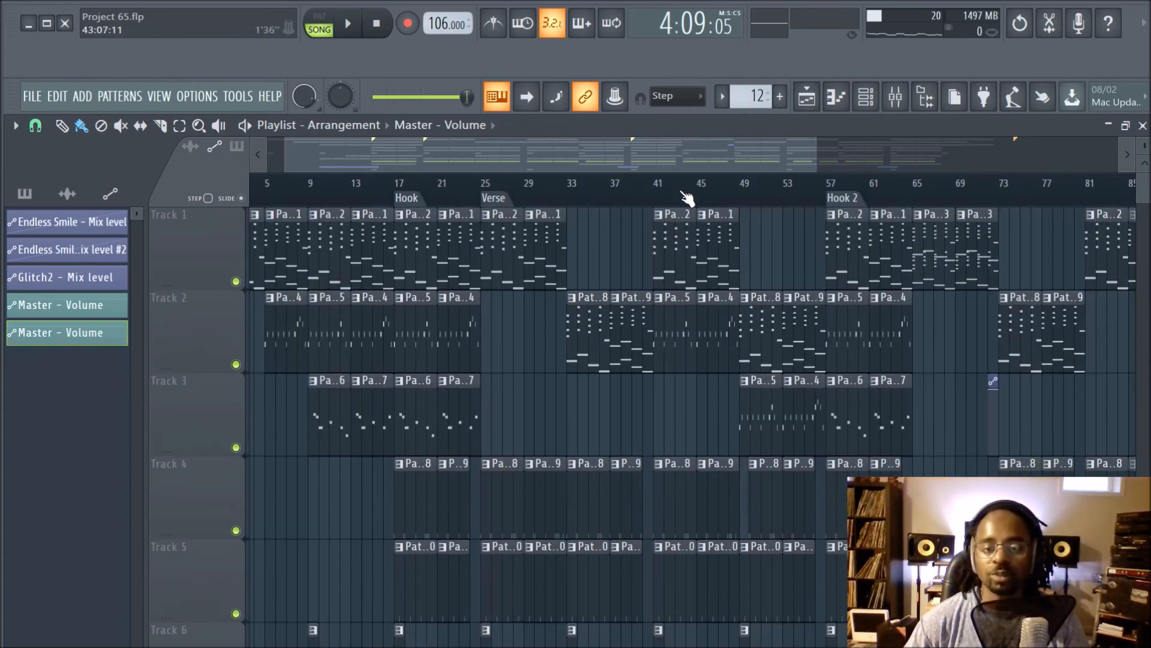
scroll(681, 192, "up", 1)
scroll(681, 192, "down", 1)
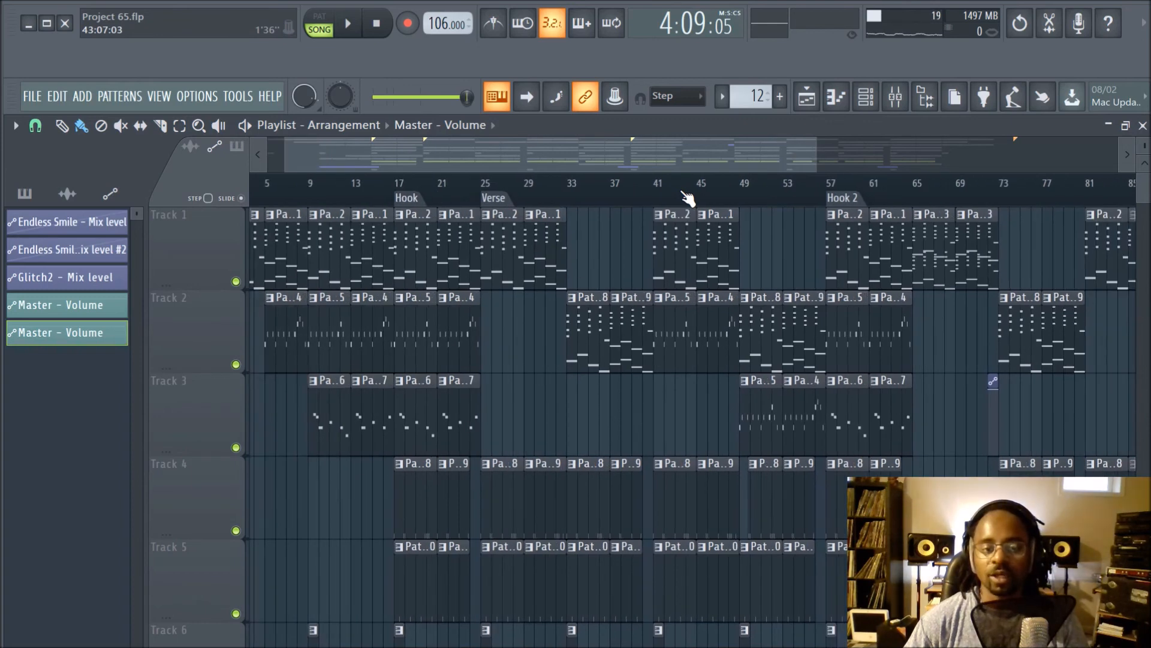
left_click_drag(677, 152, 800, 149)
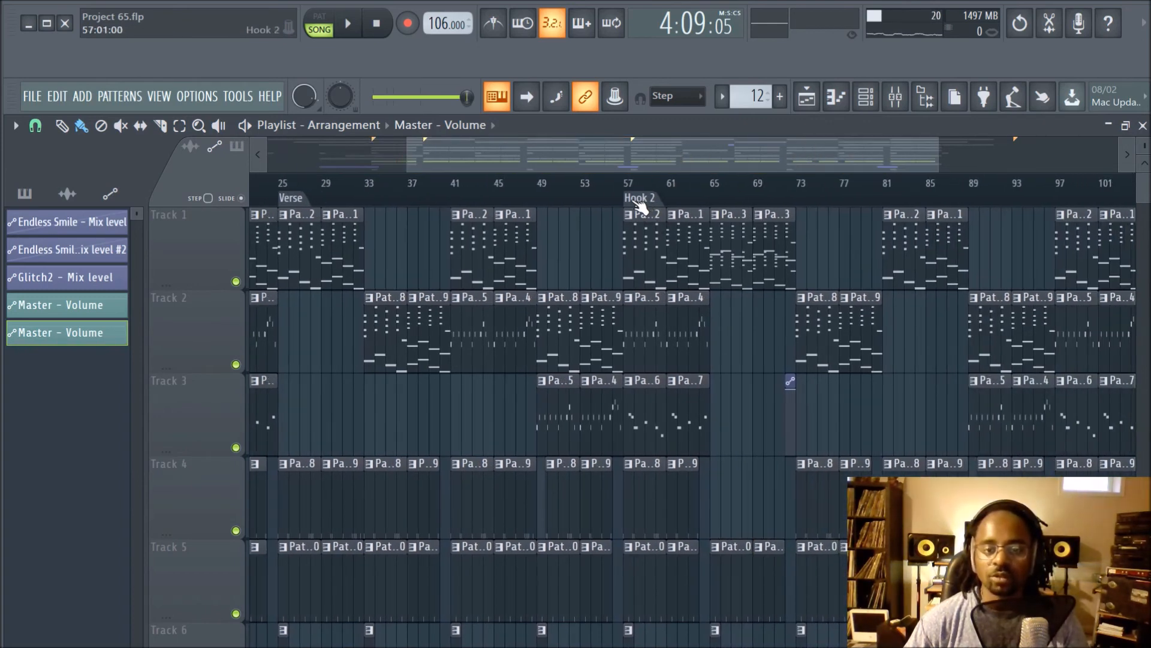
Select and clear the time range starting at the Hook 2 marker, and view that marker's available options.
left_click(636, 203)
left_click_drag(658, 161, 632, 158)
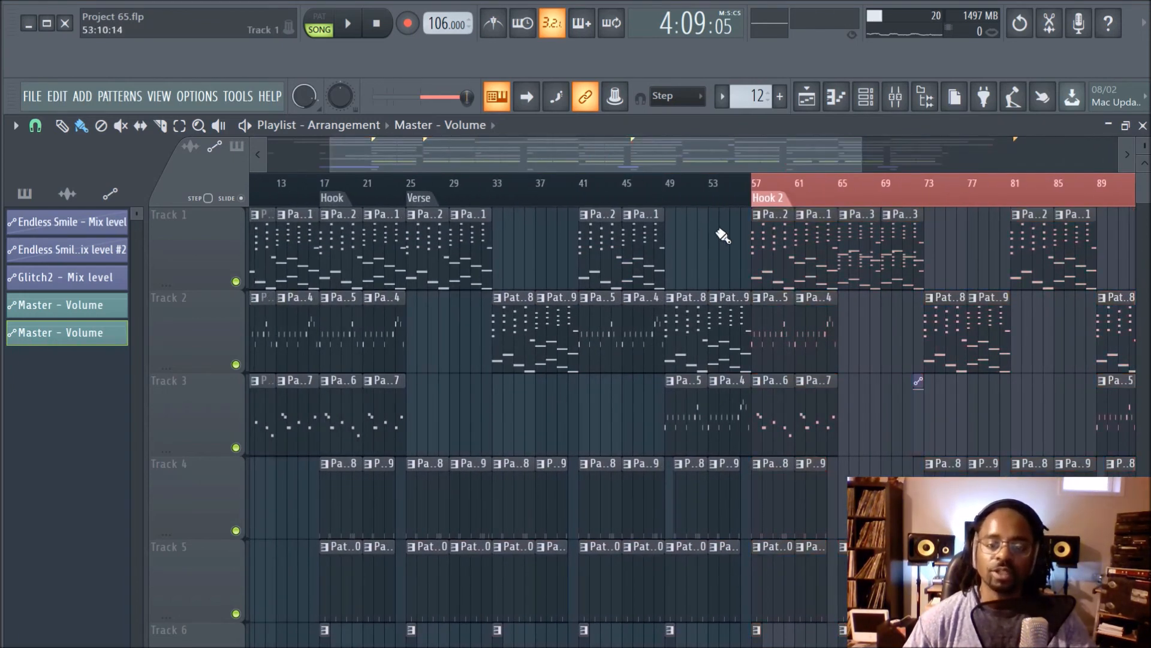
right_click(816, 185)
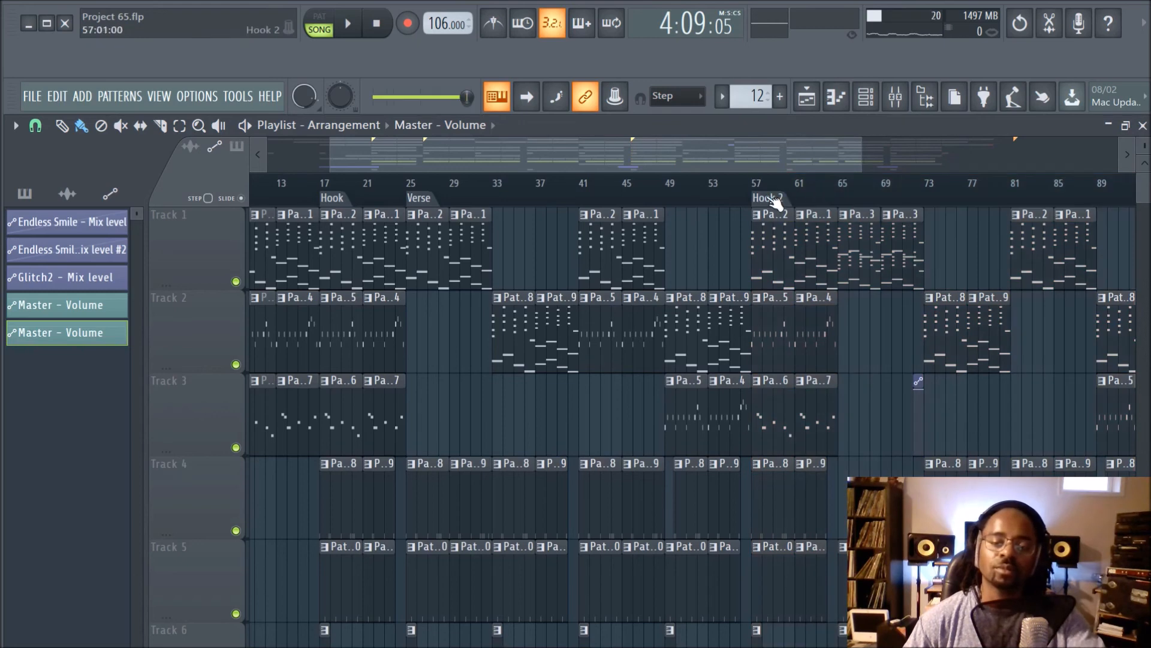
right_click(766, 200)
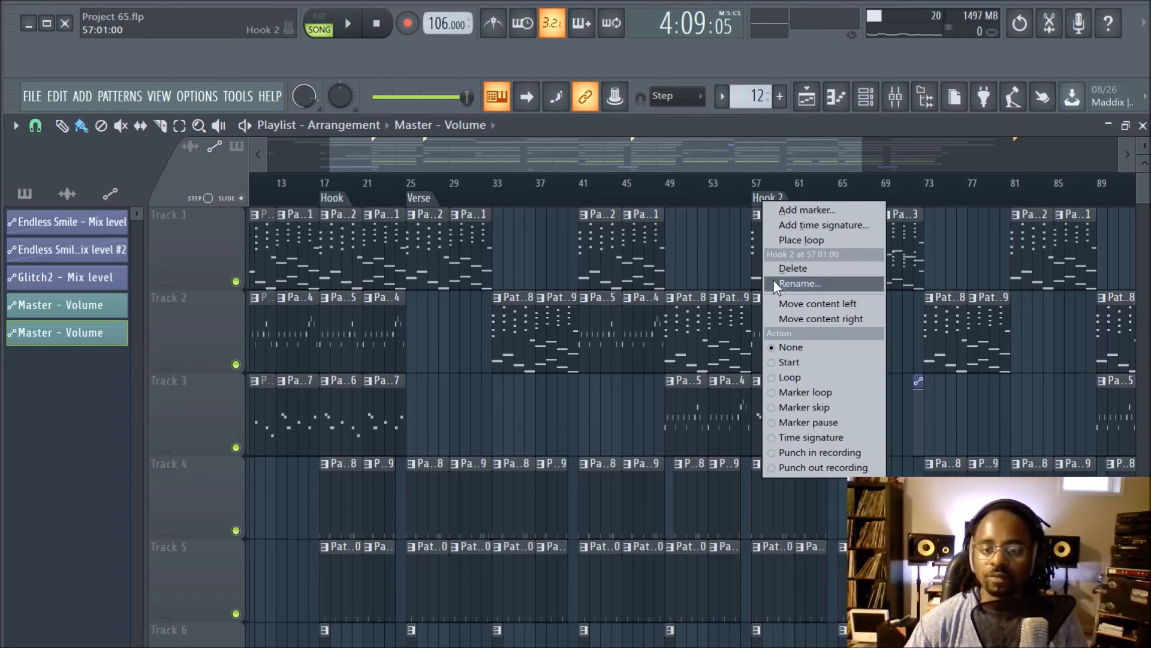
left_click(718, 239)
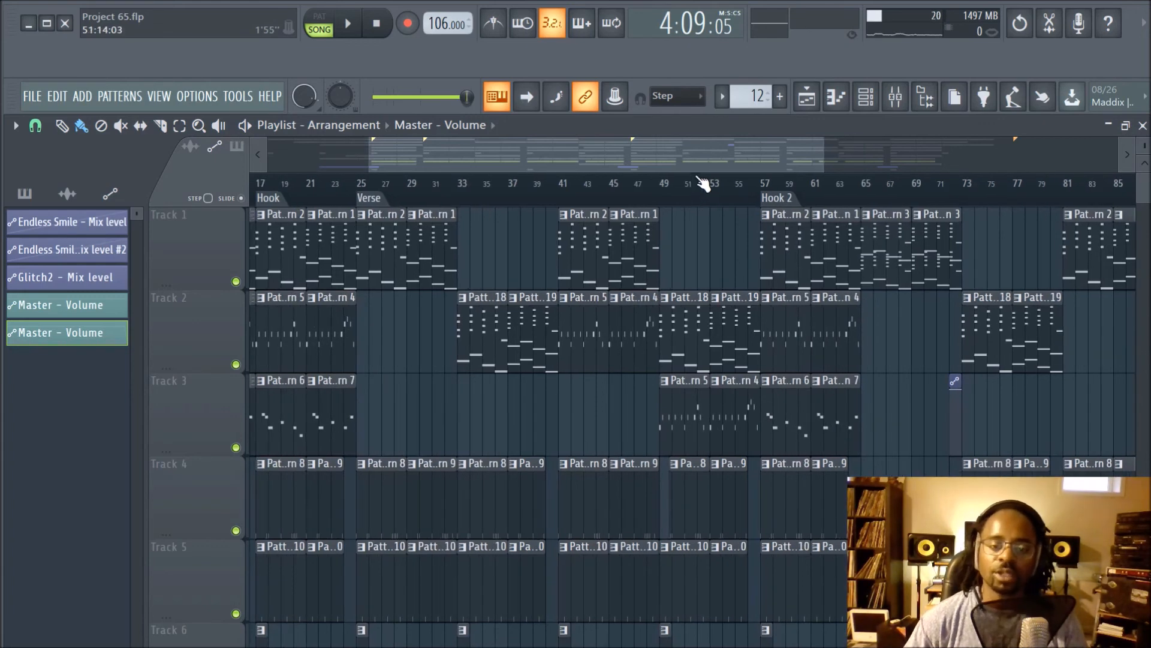
Examine the whole arrangement from the intro to the closing patterns before the End marker, including the audio and automation tracks.
left_click_drag(692, 146, 573, 147)
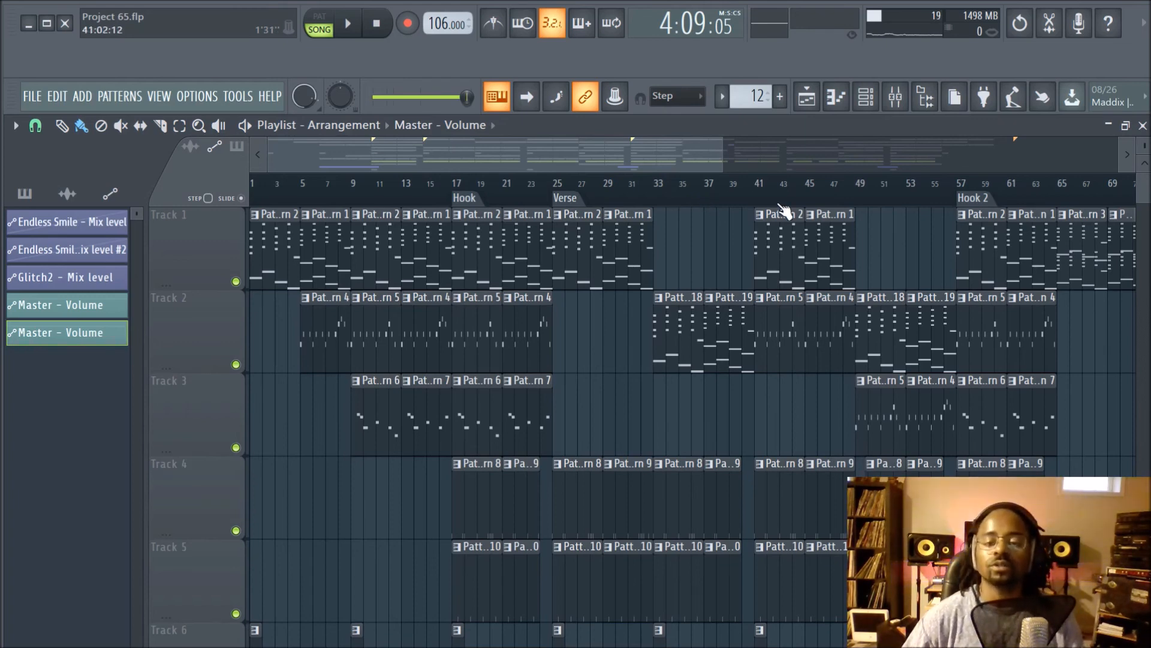
scroll(756, 207, "down", 8)
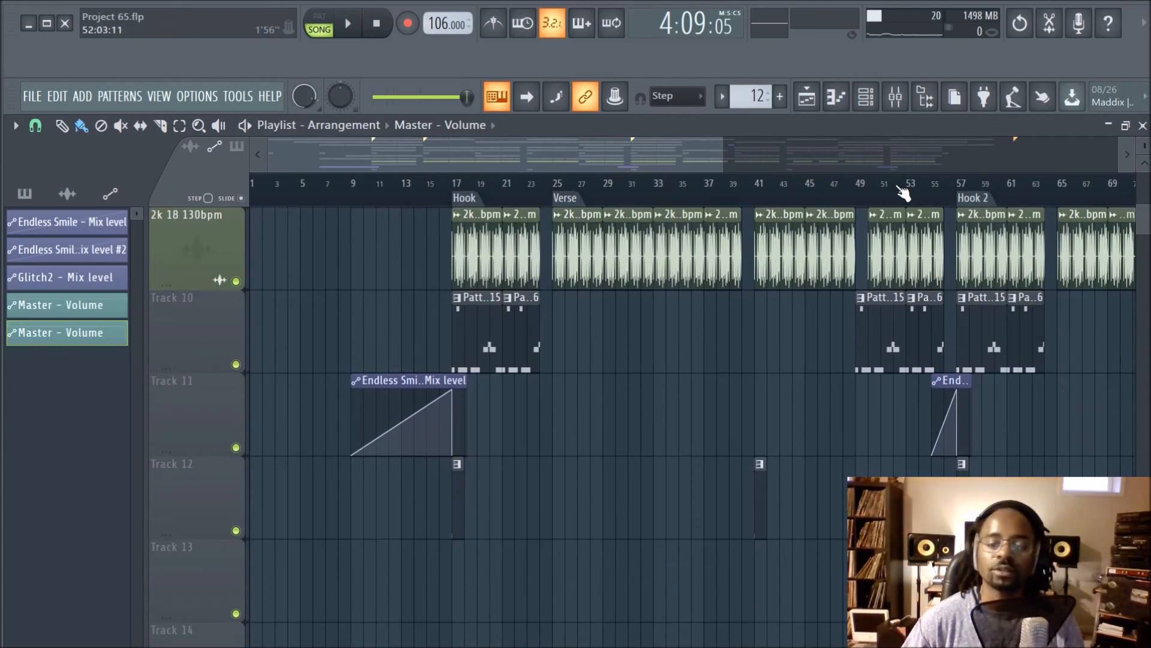
scroll(904, 191, "down", 5)
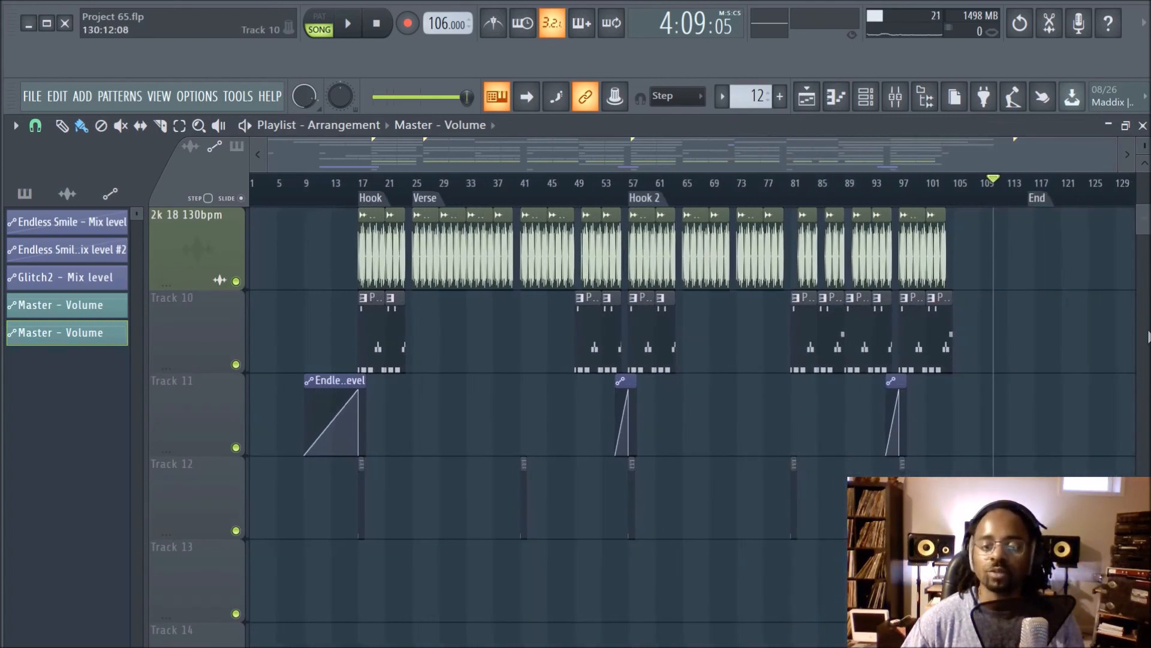
scroll(1074, 329, "up", 8)
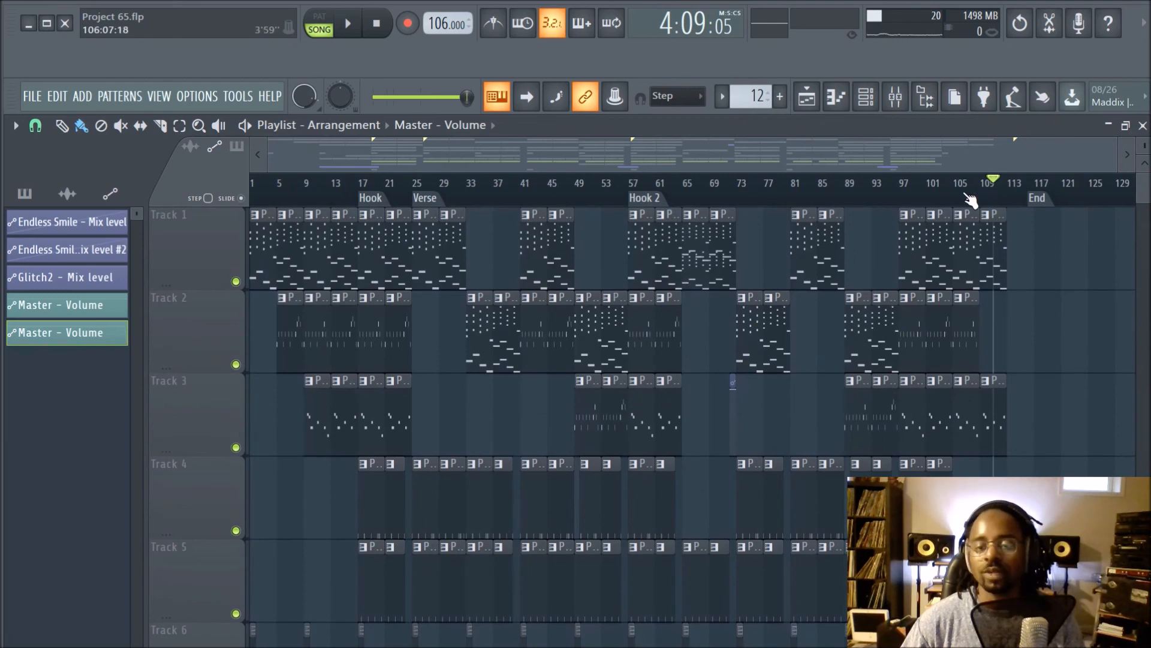
scroll(968, 195, "up", 6)
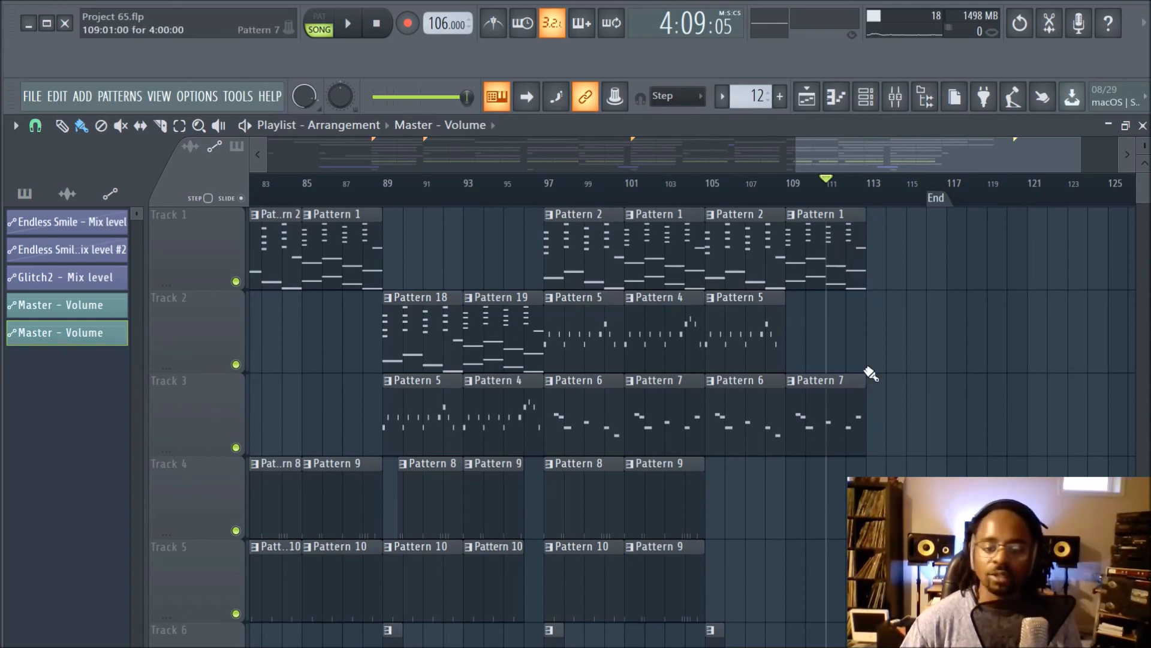
scroll(944, 344, "down", 6)
scroll(943, 345, "up", 5)
scroll(943, 345, "up", 1)
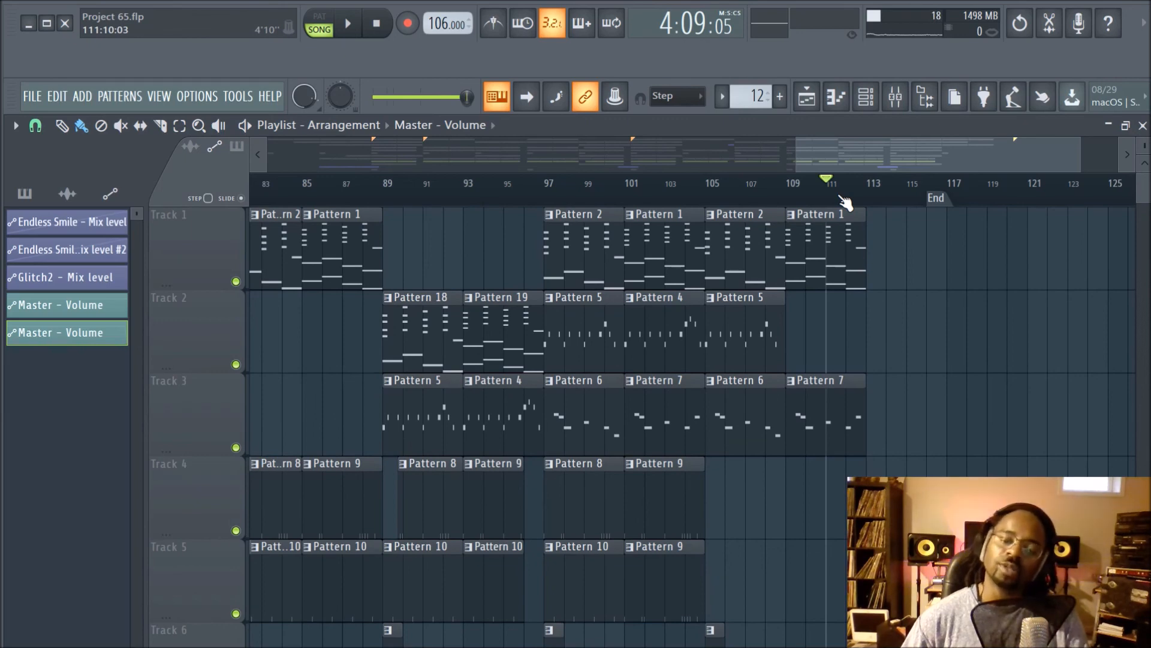
Bring up the wave file render settings for the song, using the file name Project 65 in the FL Projects folder.
left_click(31, 97)
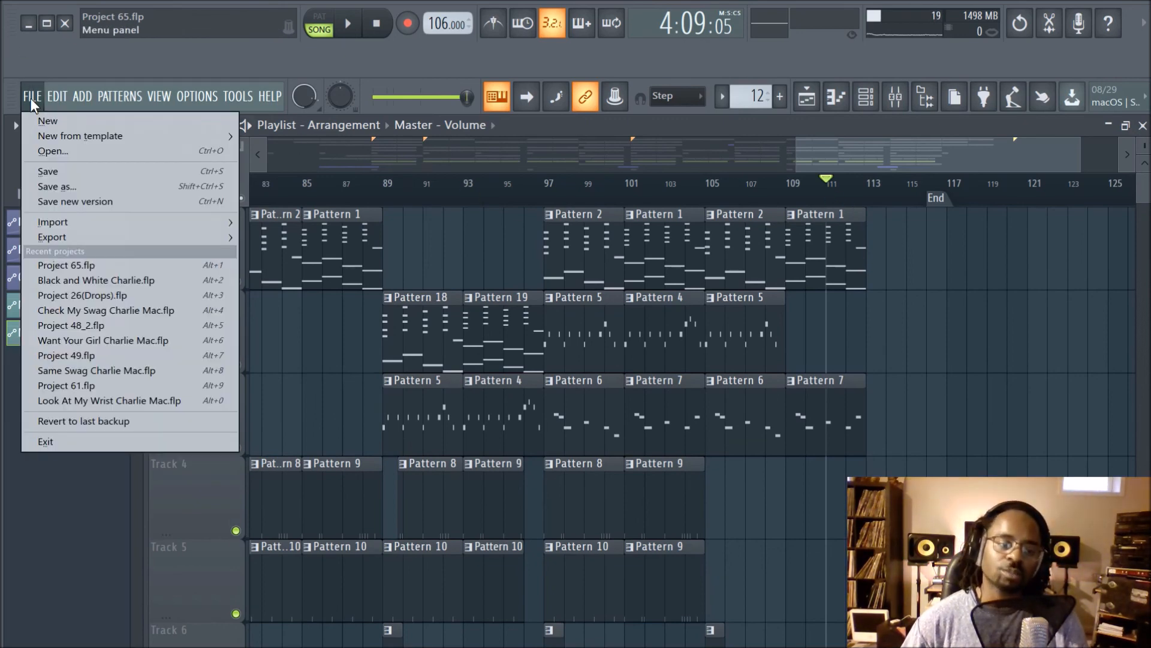
mouse_move(99, 236)
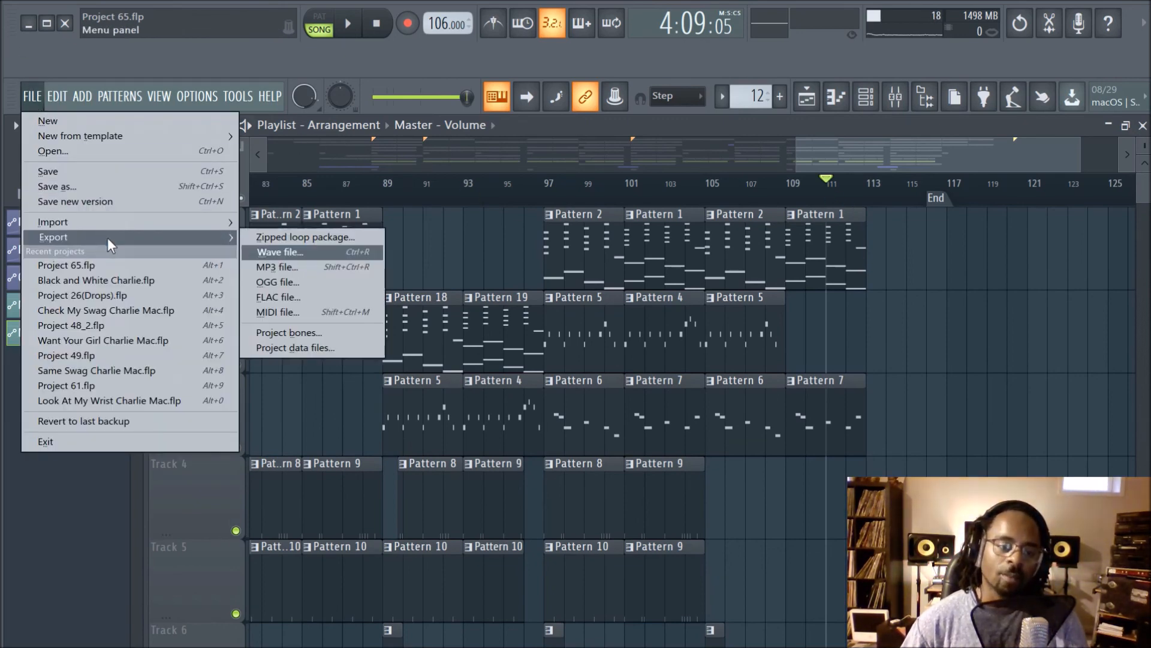
left_click(283, 252)
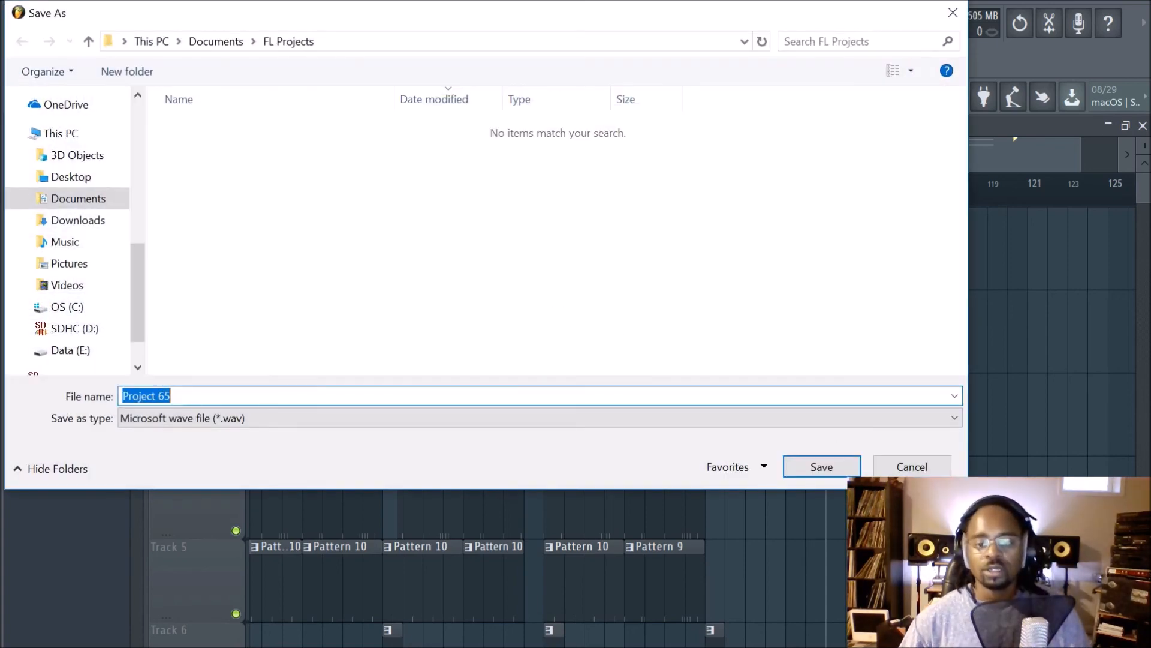
left_click(832, 465)
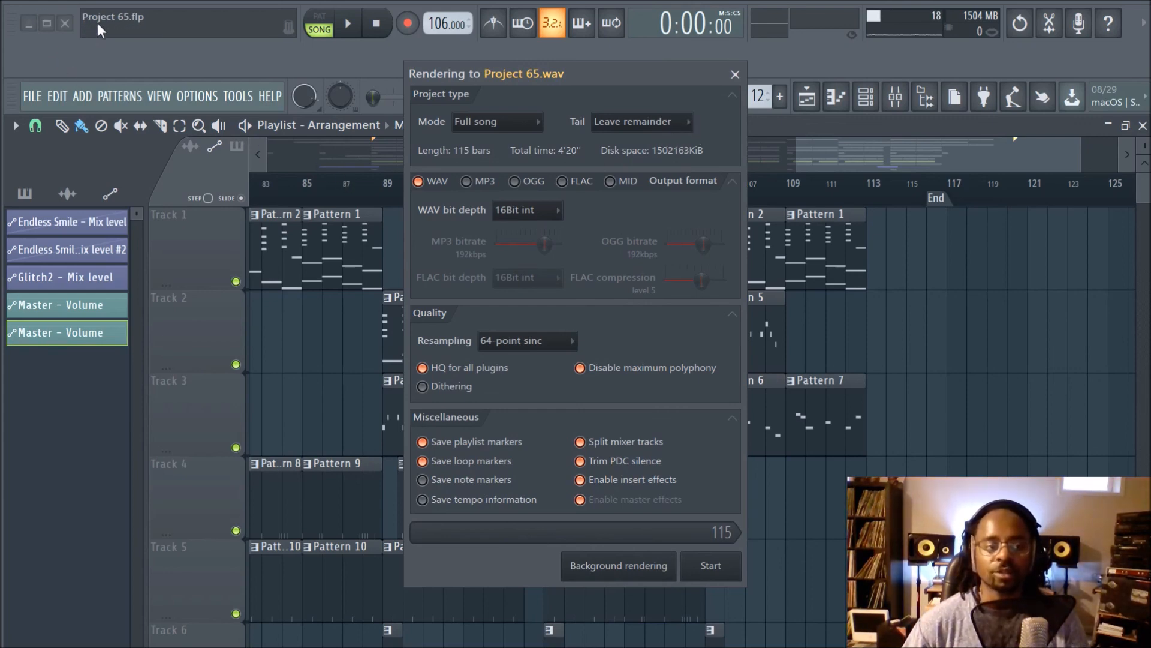
Review the render's Tail options, keep Leave remainder, and close the settings without rendering.
left_click(668, 127)
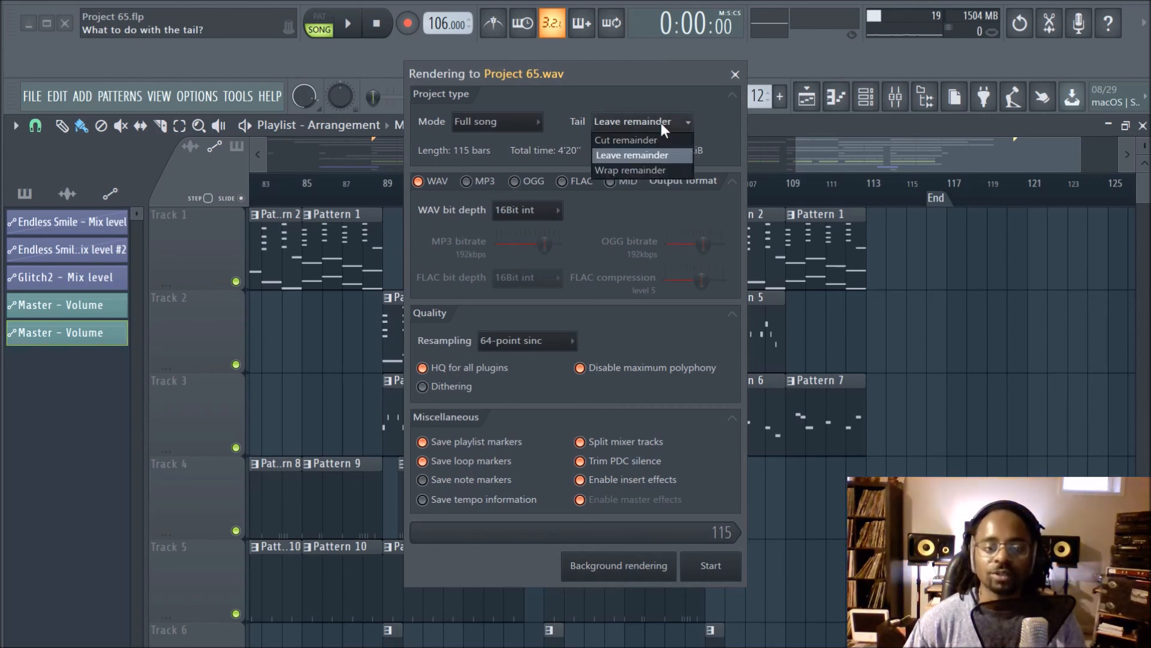
left_click(670, 157)
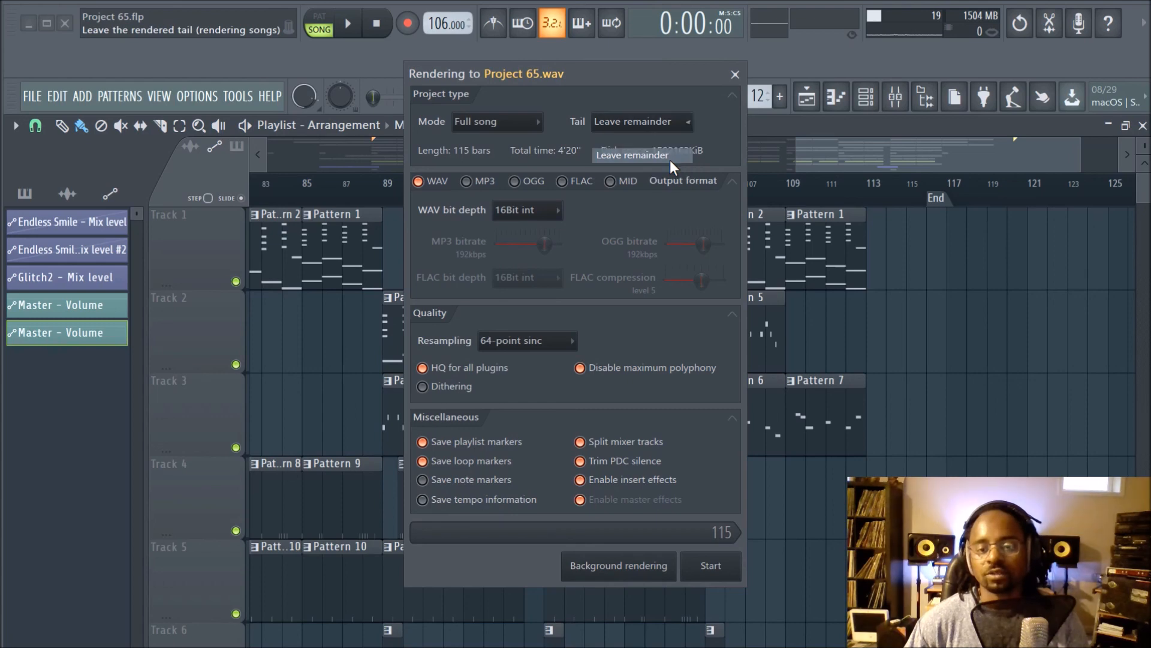
left_click(687, 121)
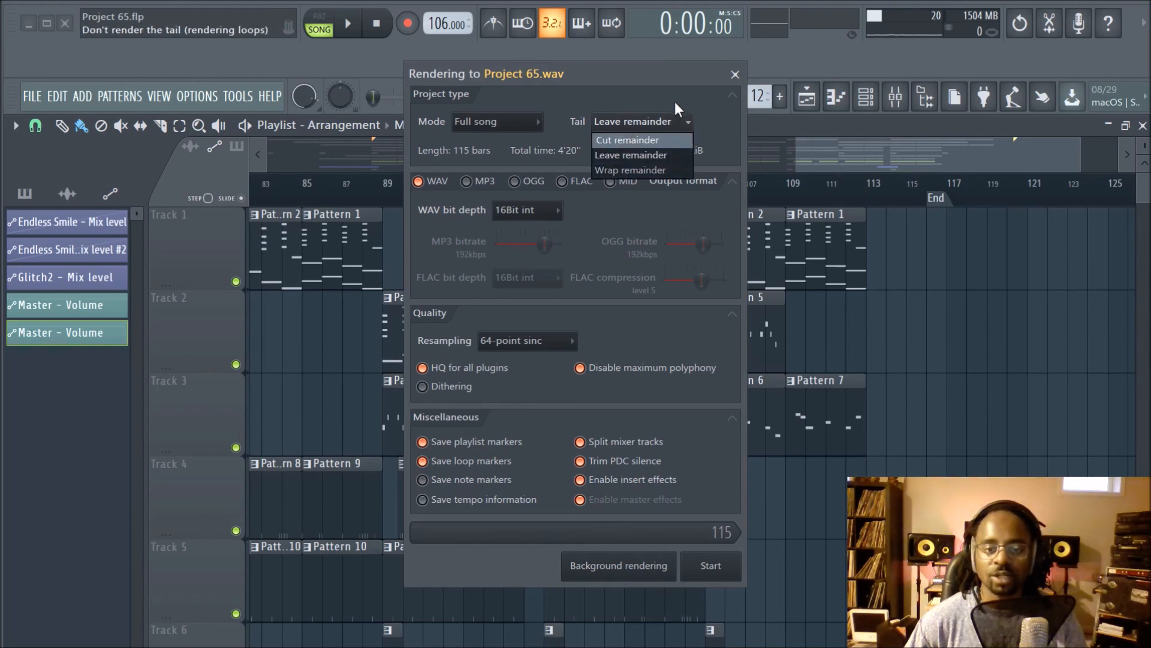
left_click(674, 104)
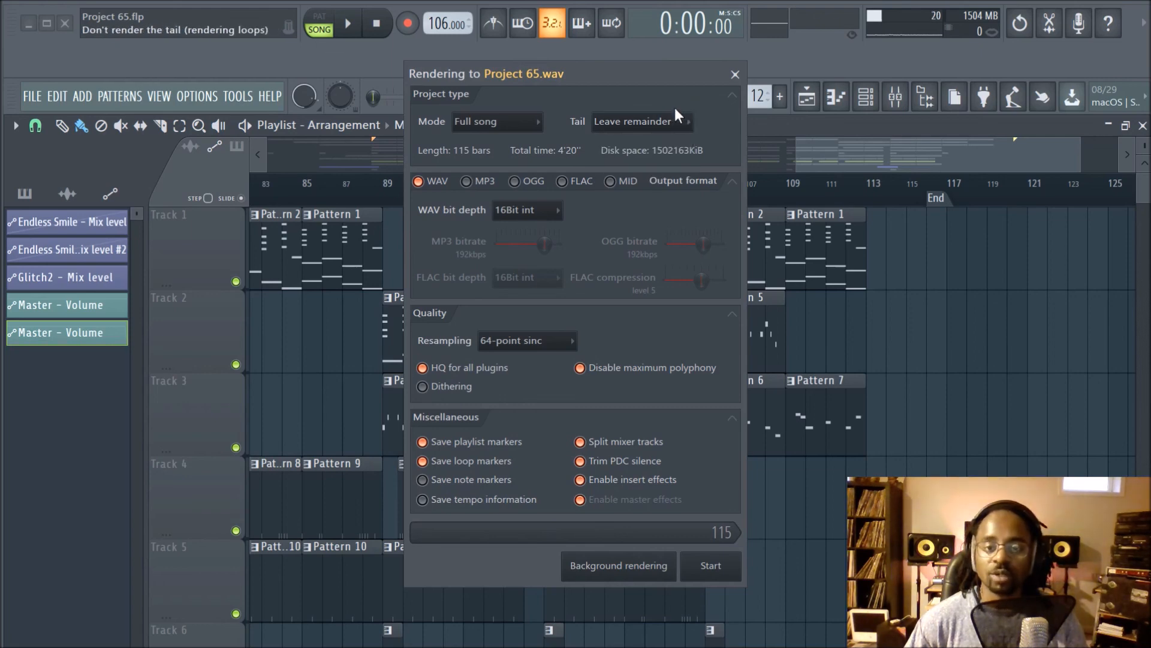
left_click(735, 74)
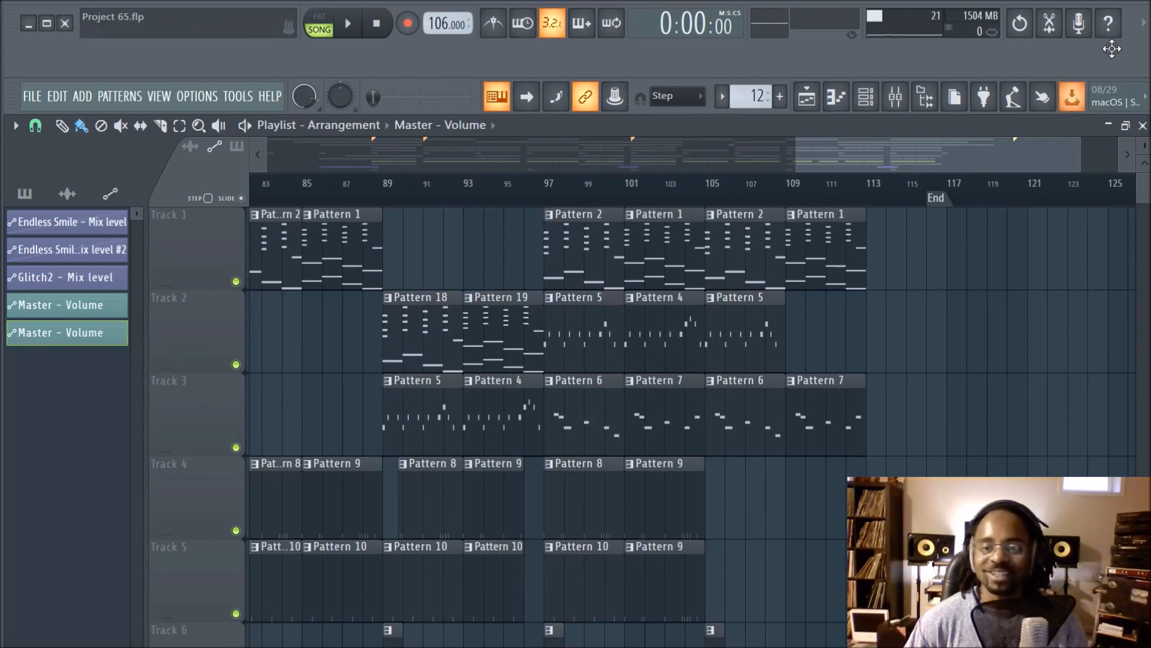